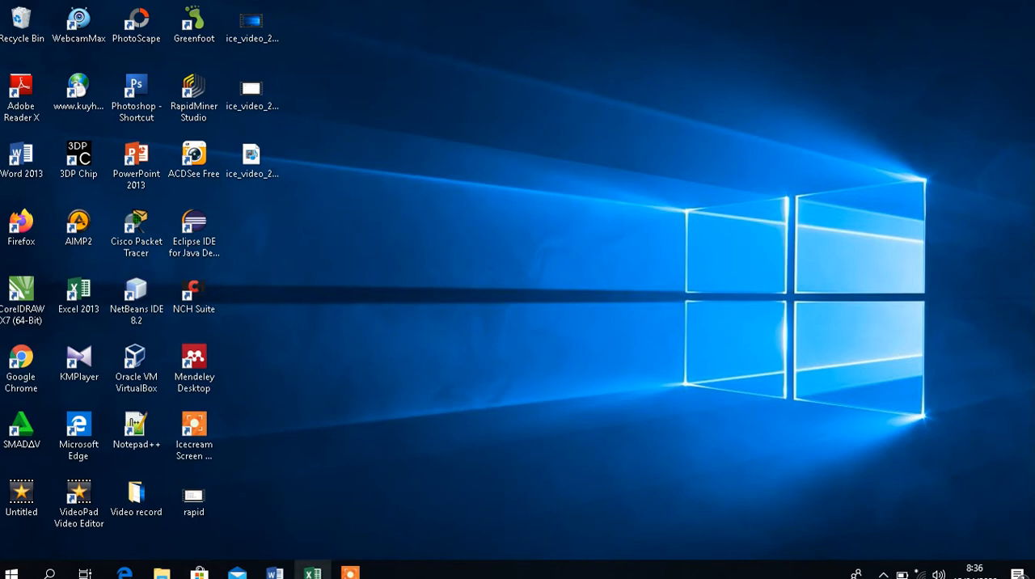
left_click(349, 573)
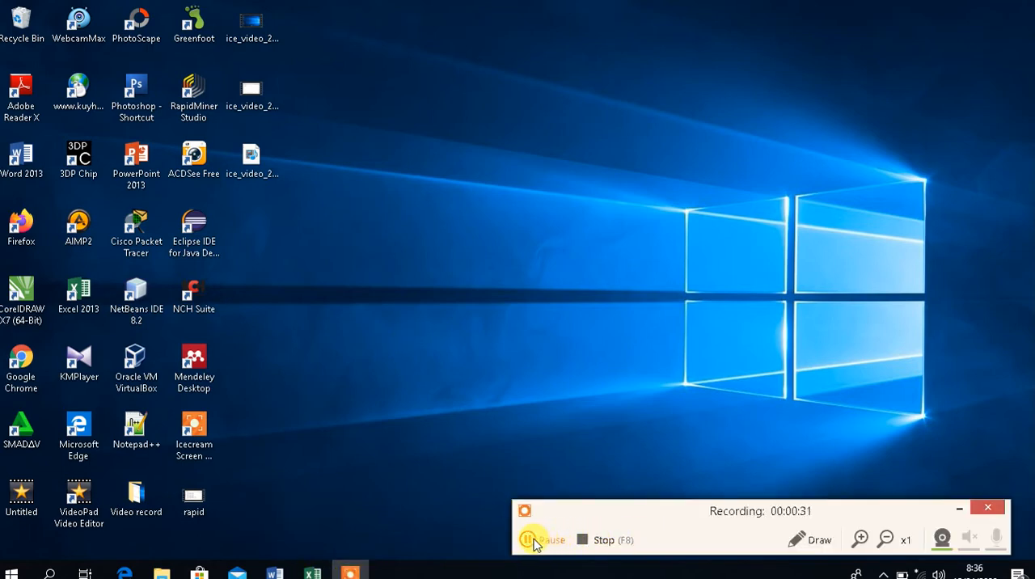
left_click(530, 543)
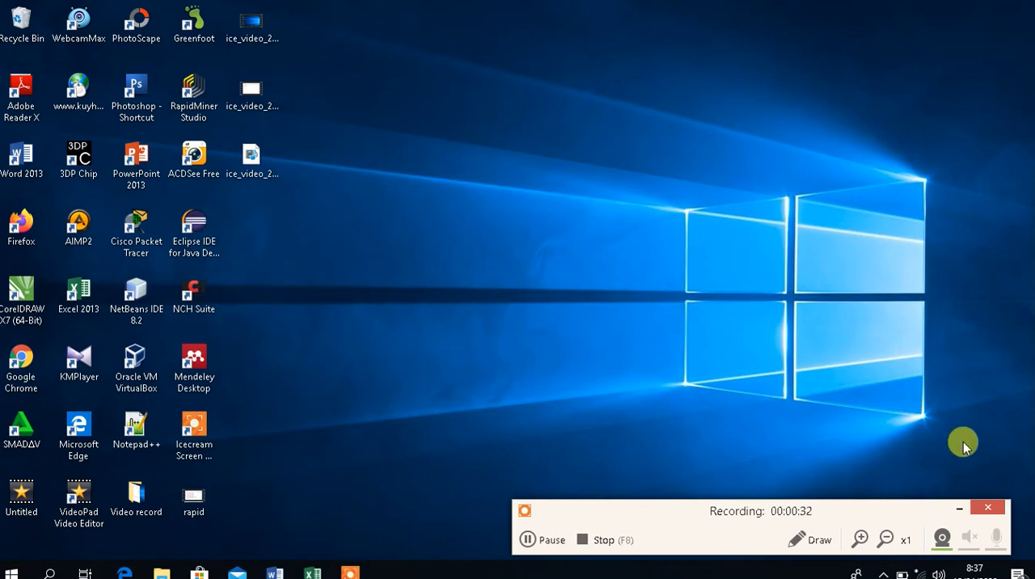
left_click(959, 509)
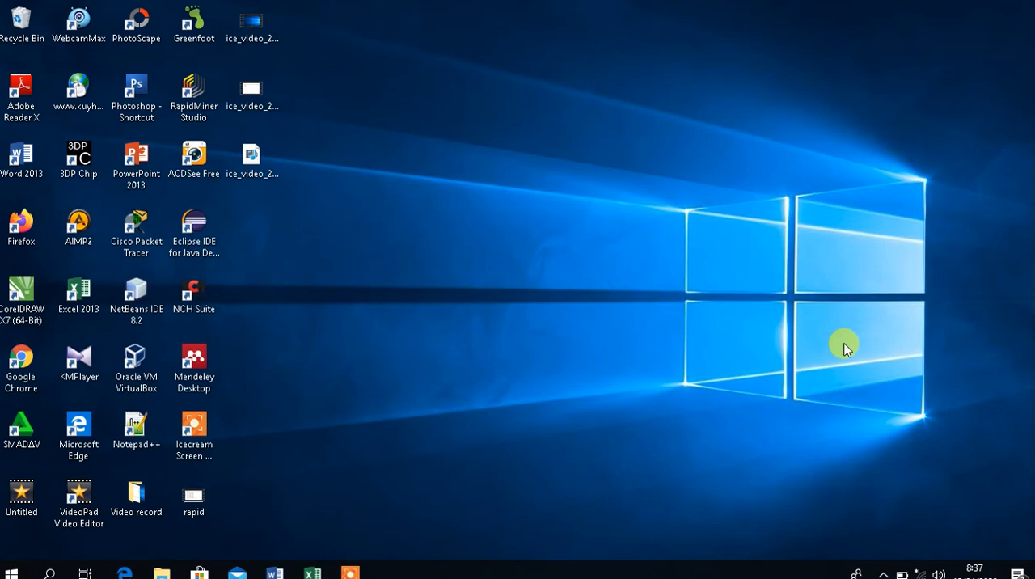
Launch RapidMiner Studio from the desktop and start a new blank process.
left_click(202, 101)
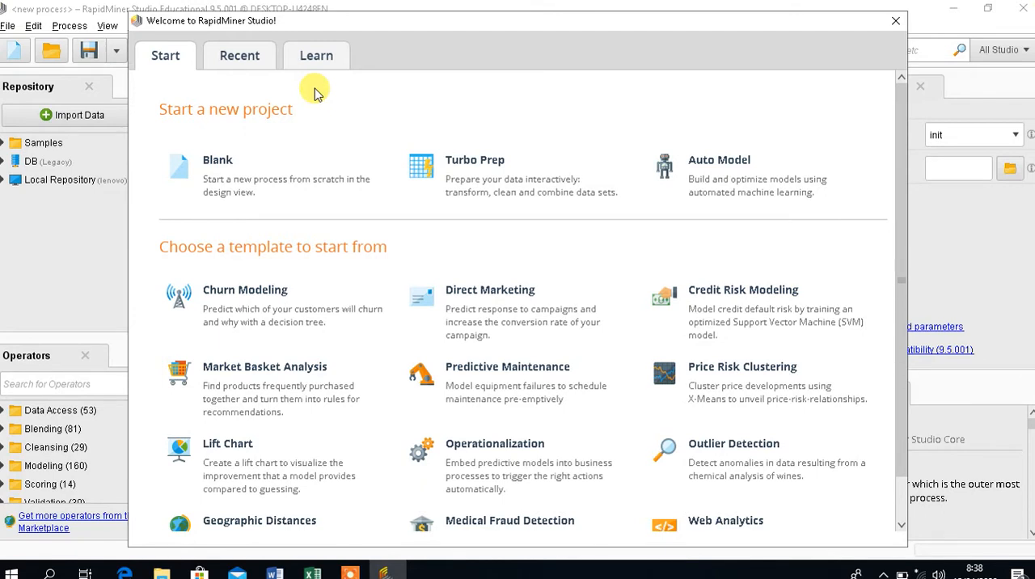
left_click(208, 175)
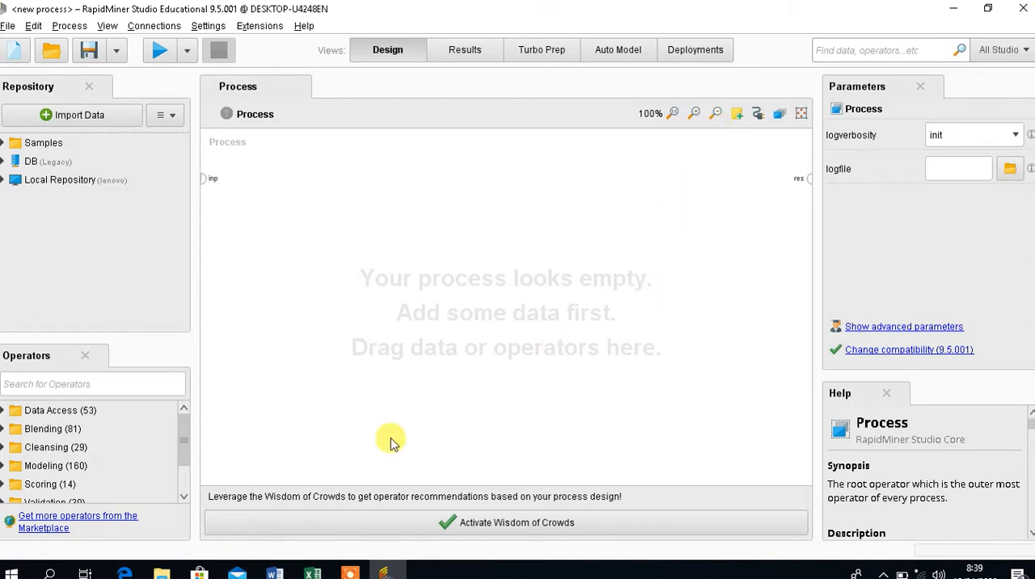
Switch to Excel to review the metode penelitian workbook, and return to RapidMiner Studio.
mouse_move(310, 573)
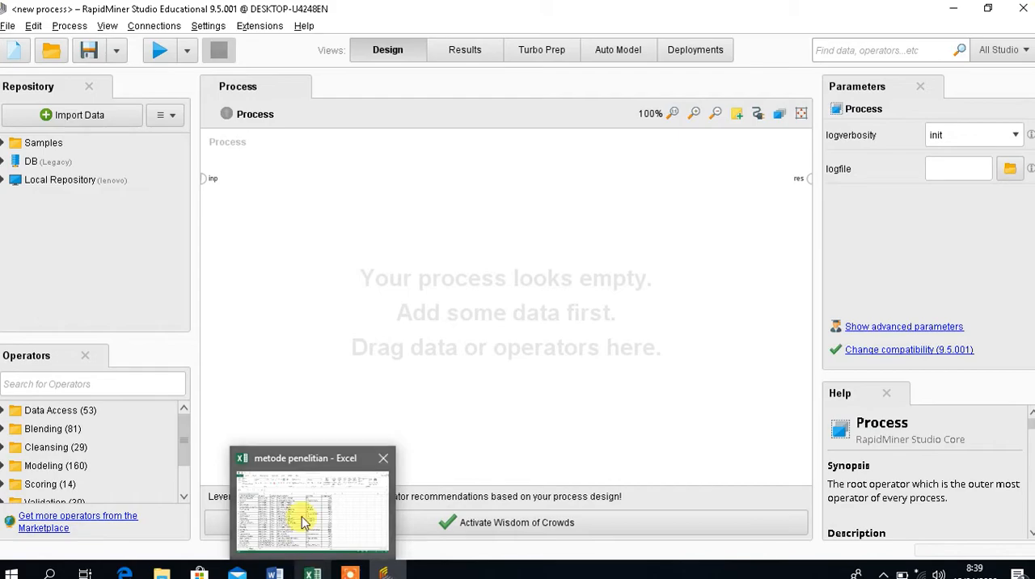
left_click(342, 517)
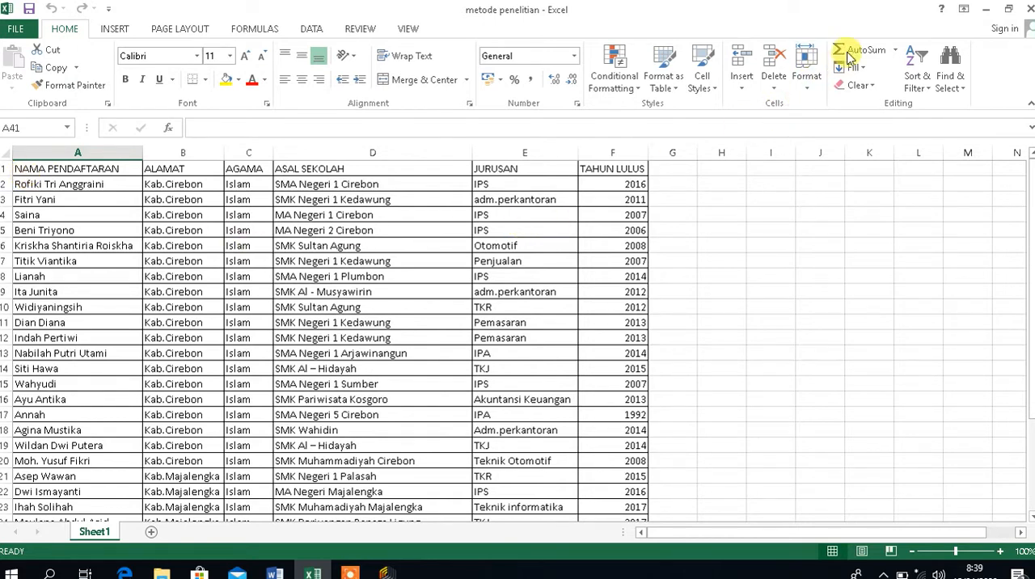
left_click(986, 8)
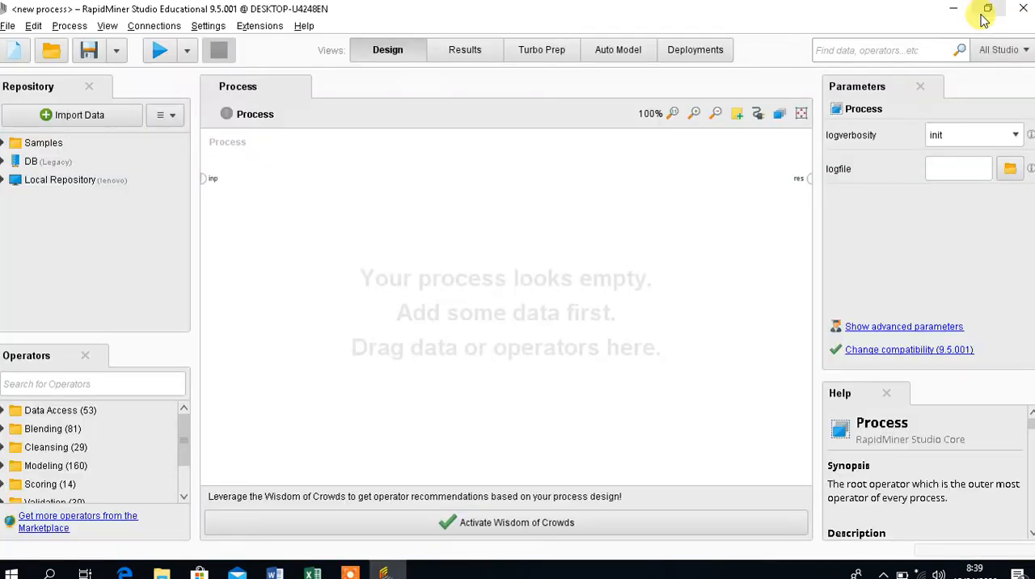
Start importing data from My Computer and browse on drive D: to the folder kuliah, Semester 4, Machine Learnng.
left_click(85, 115)
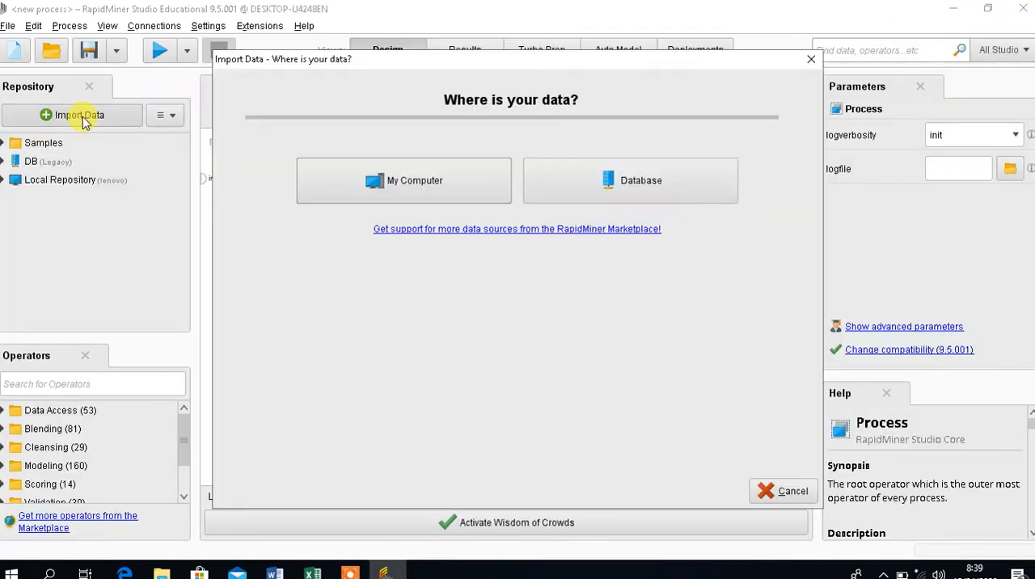
left_click(404, 179)
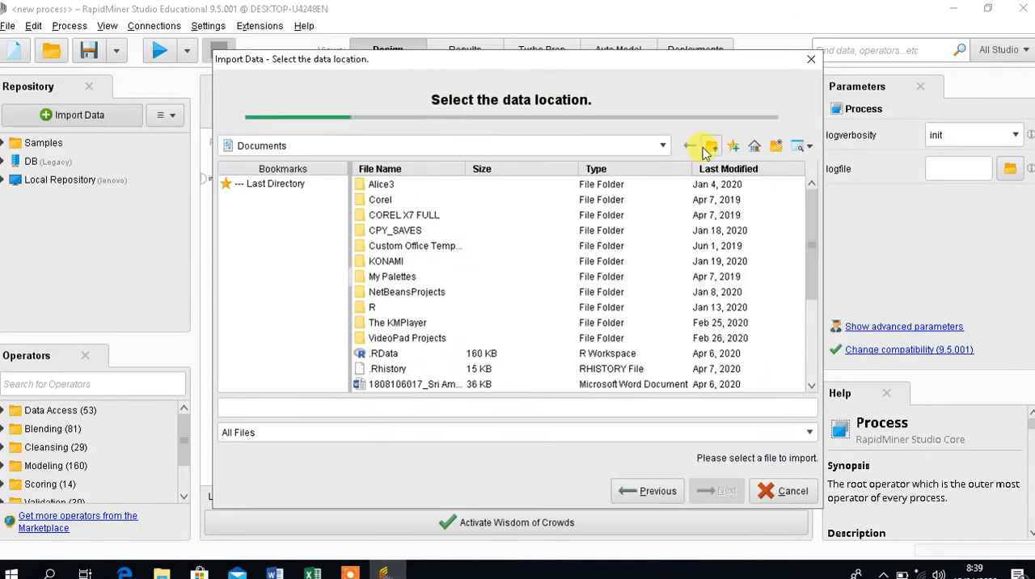
left_click(663, 145)
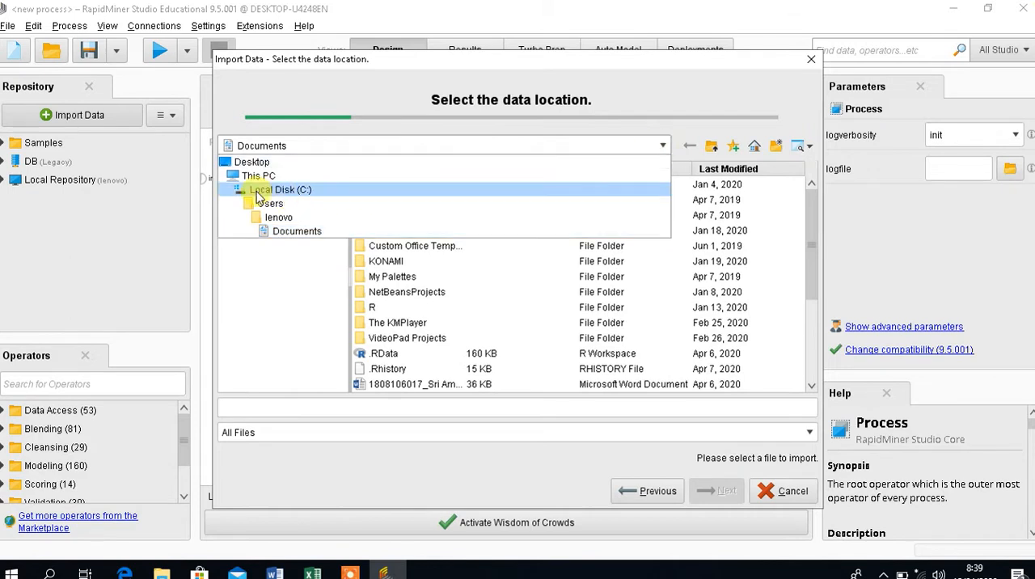
left_click(243, 175)
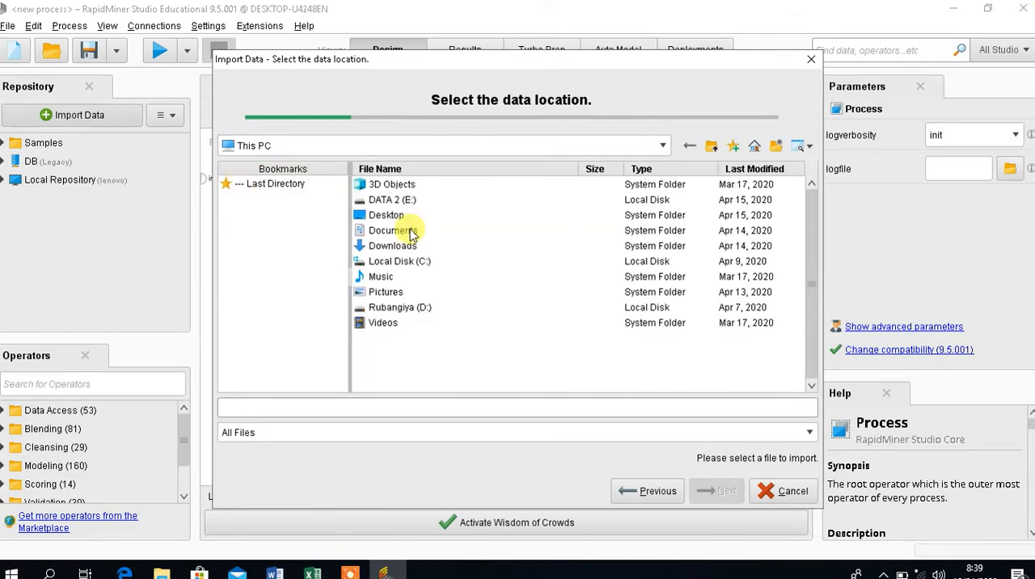
double_click(413, 307)
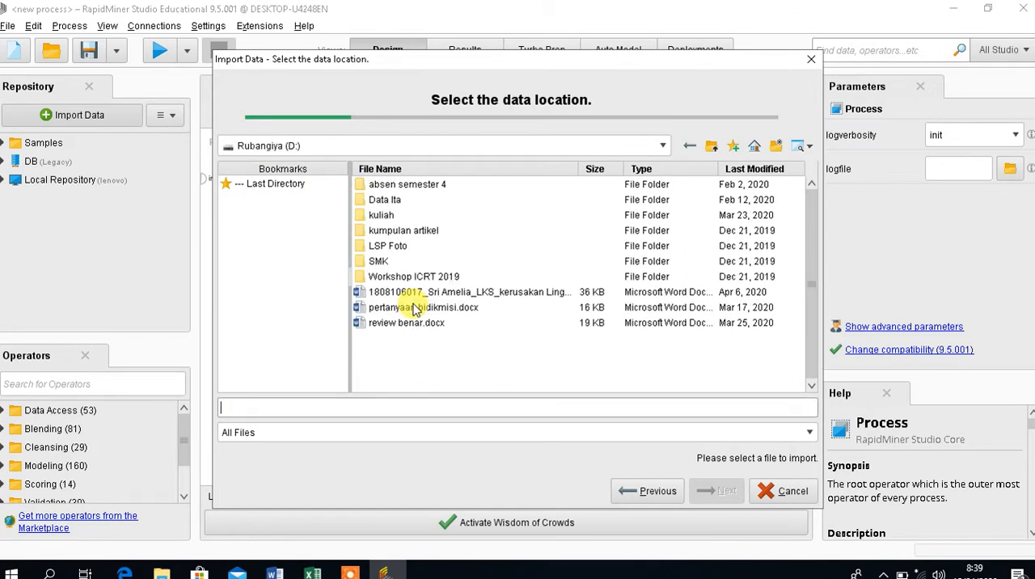
double_click(381, 215)
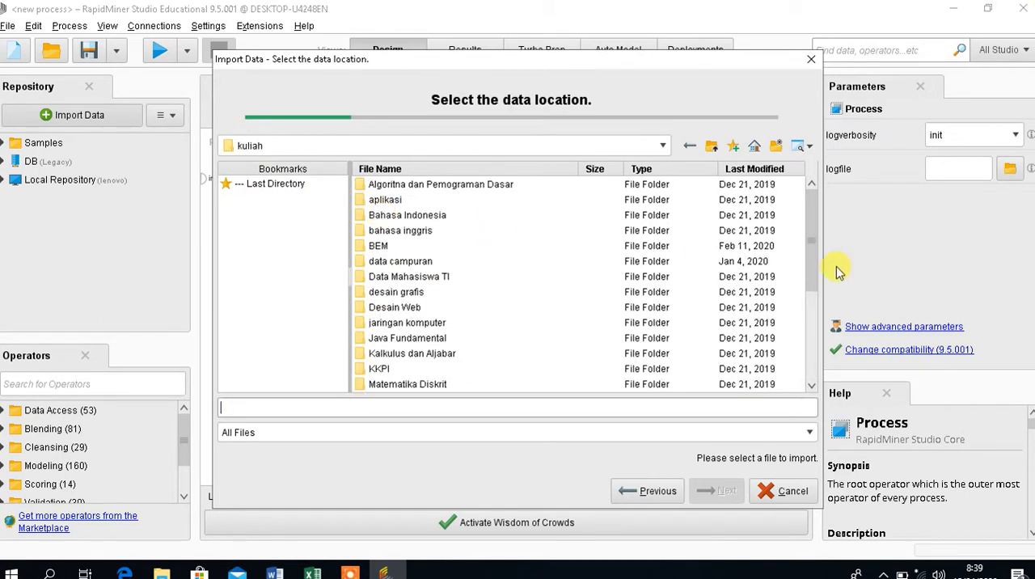
left_click_drag(815, 261, 809, 361)
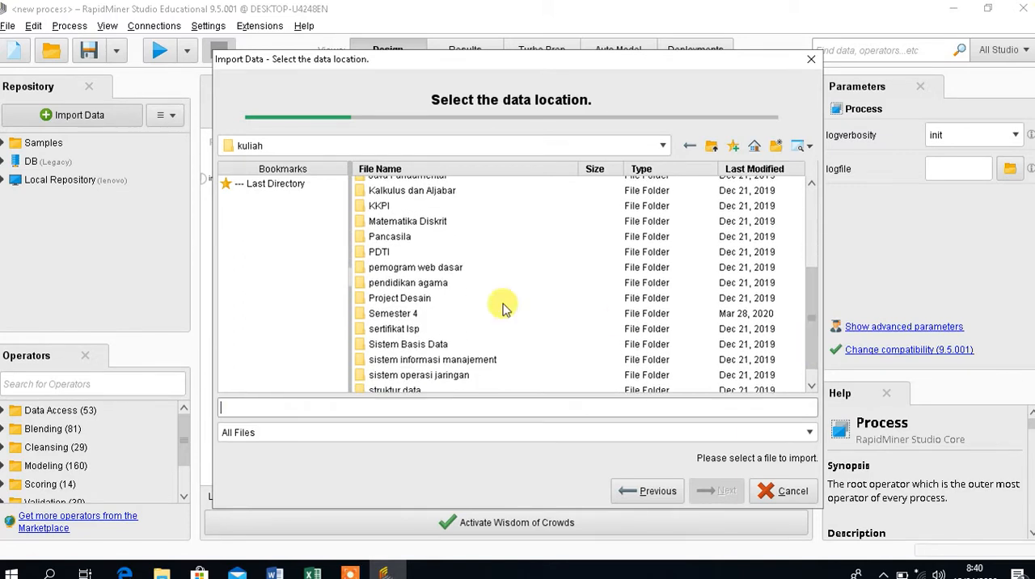
double_click(437, 315)
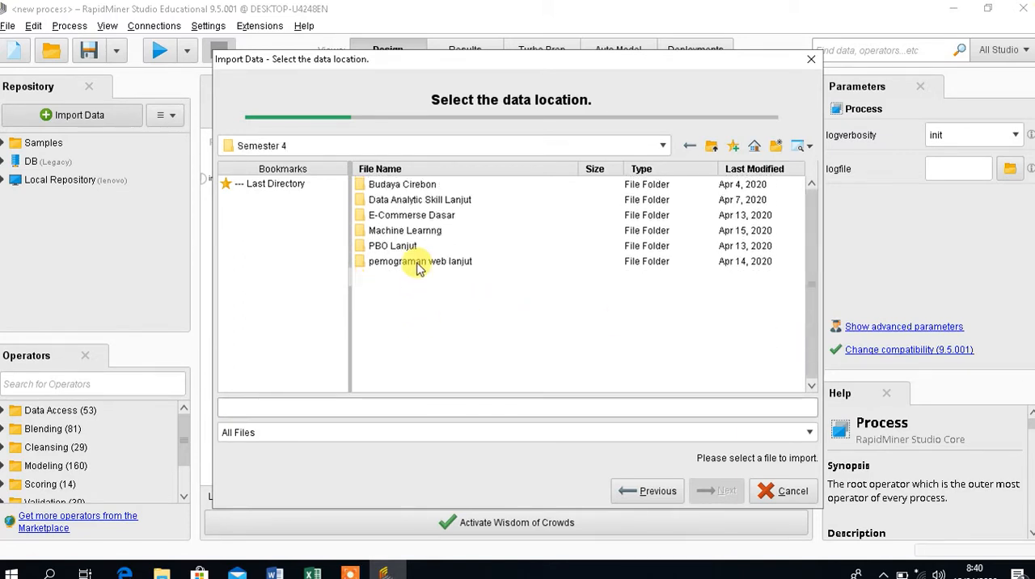
double_click(397, 235)
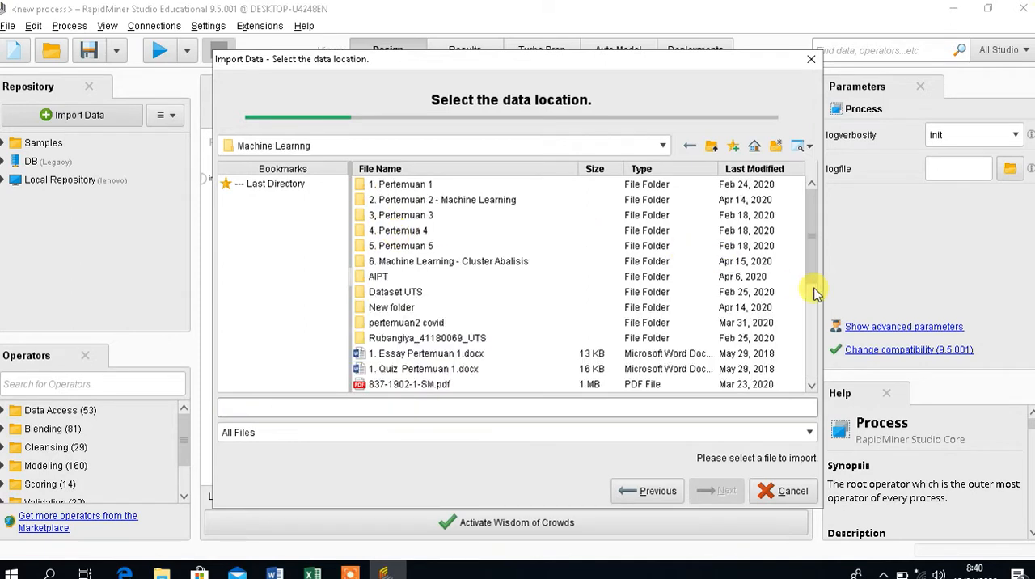
Choose metode penelitian.xlsx as the import file, accept its cell selection and proceed to column formatting.
left_click_drag(813, 273, 798, 342)
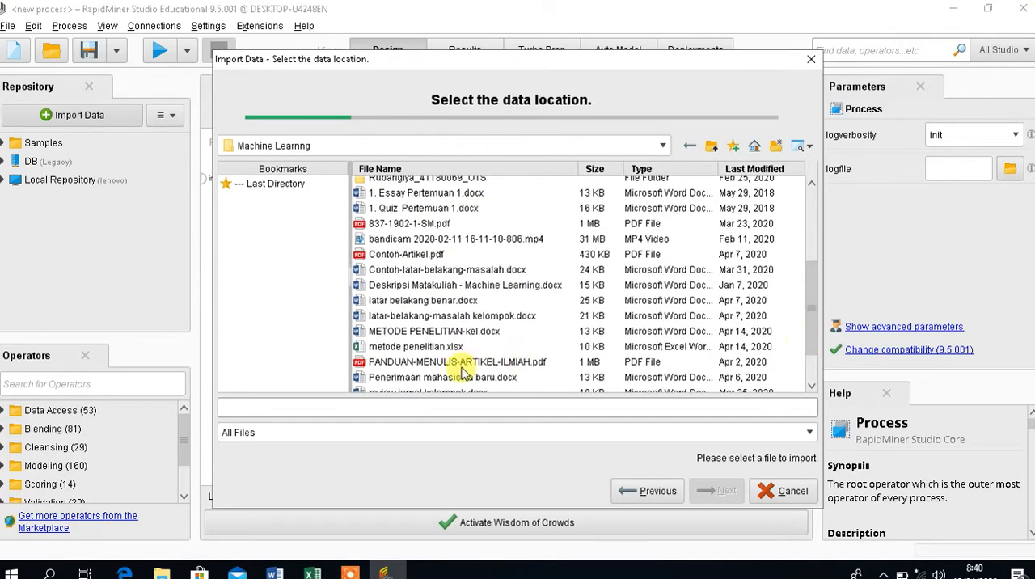
left_click(447, 352)
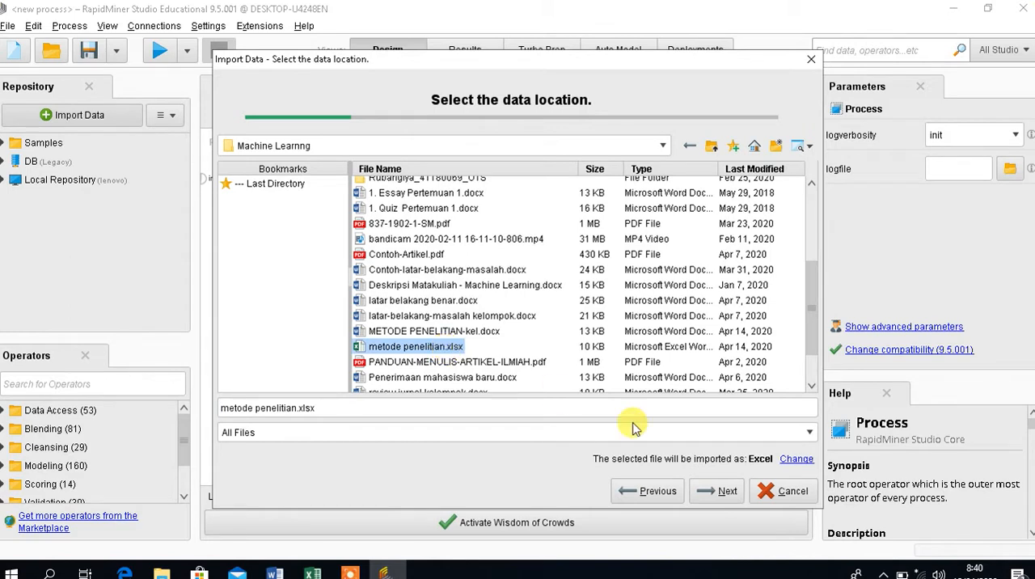
left_click(716, 491)
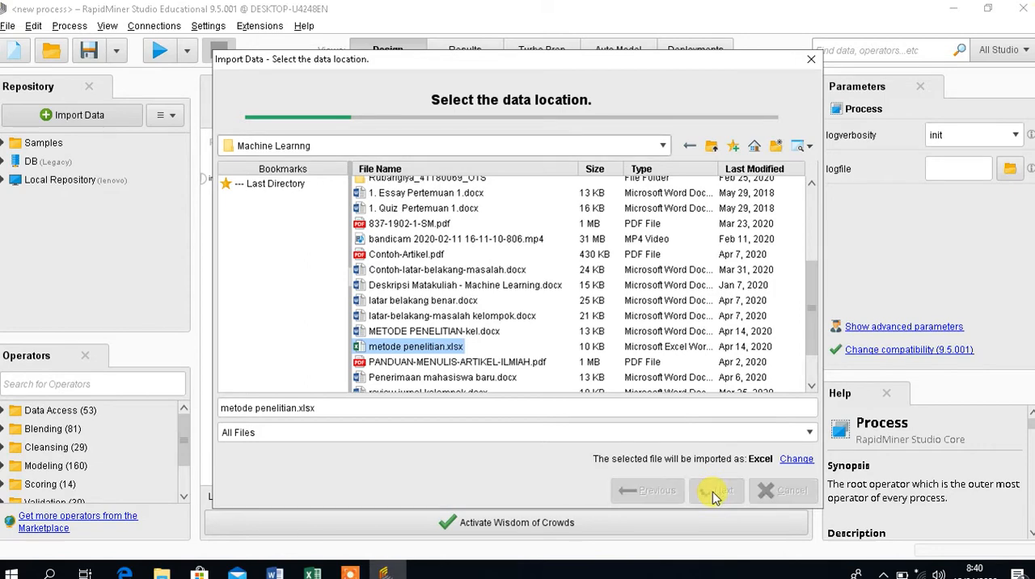
left_click(727, 492)
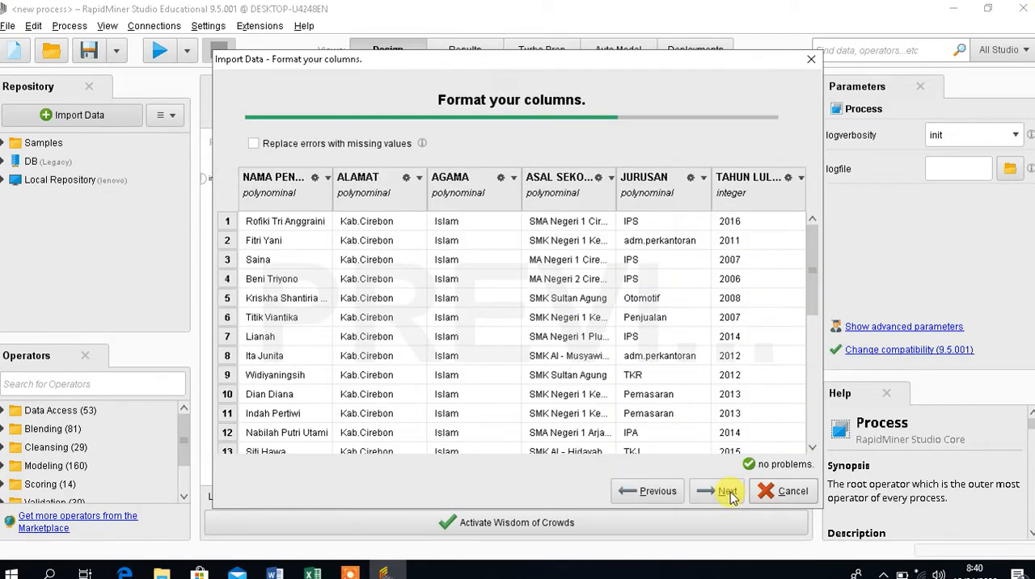
Check the column options for AGAMA and the available data types for ALAMAT.
left_click(514, 177)
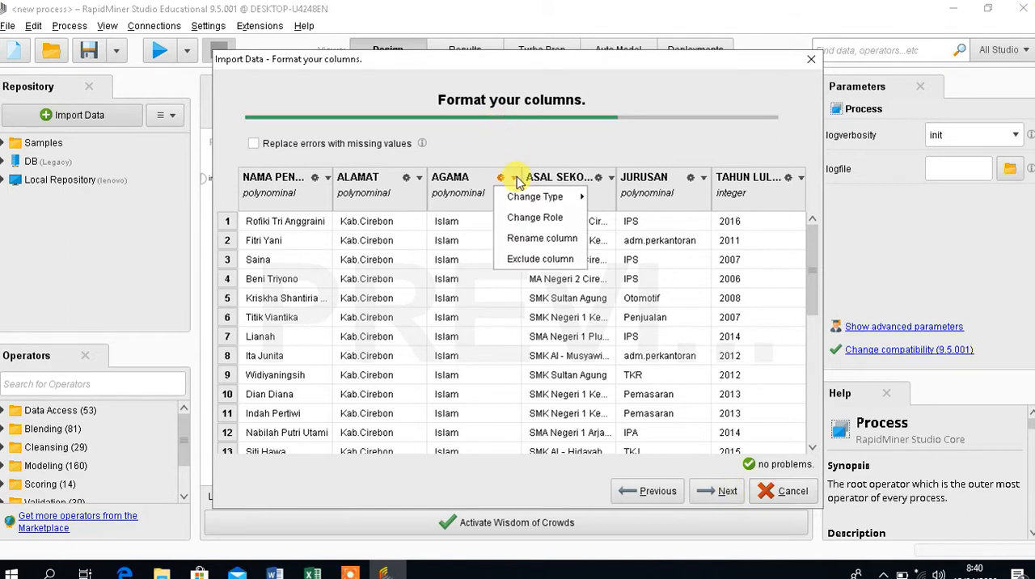
left_click(564, 133)
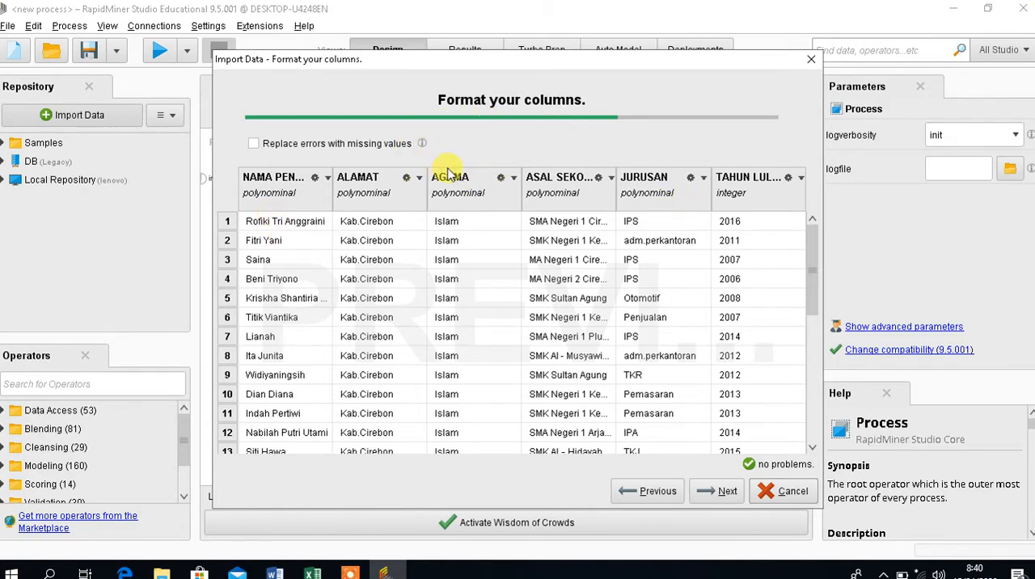
left_click(419, 178)
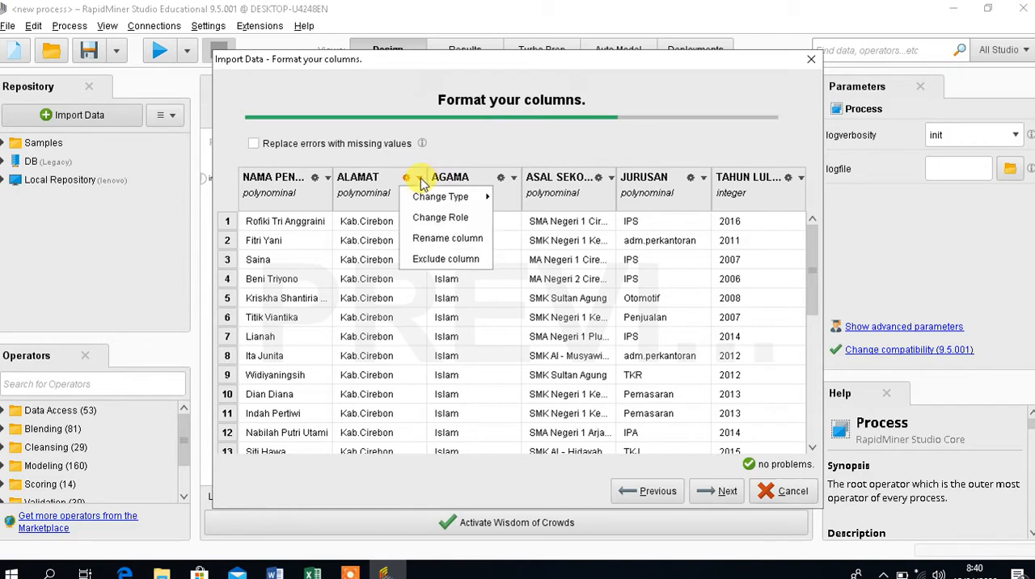
left_click(455, 154)
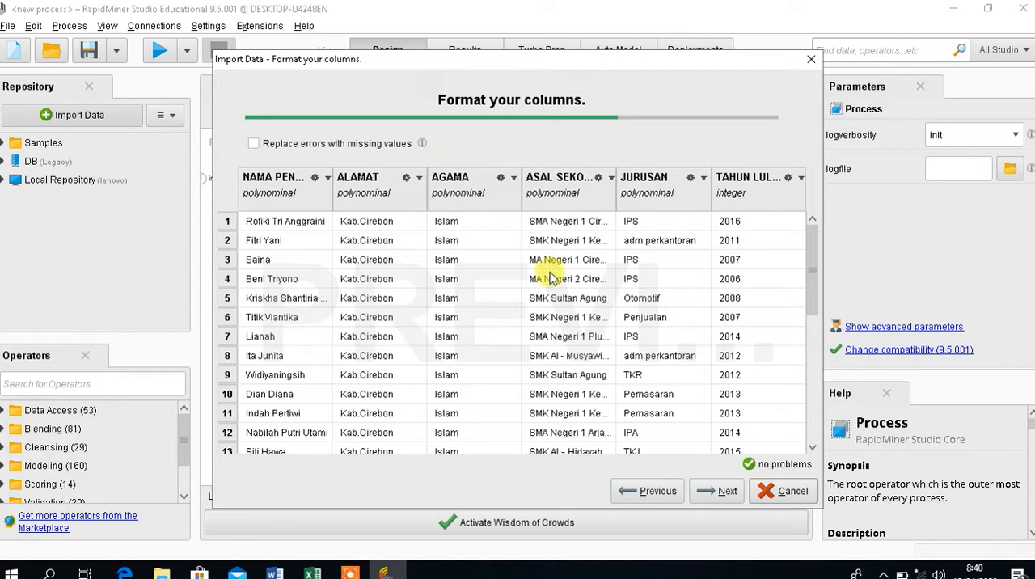
Accept the column formats and store the imported data in the Local Repository's data folder under the name experiment_data.
left_click(712, 499)
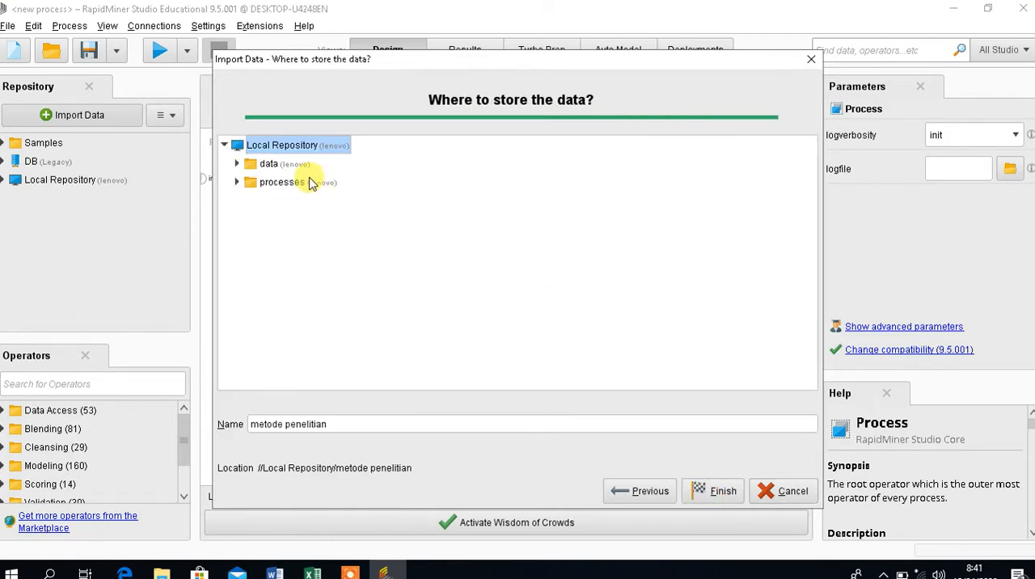
left_click(270, 166)
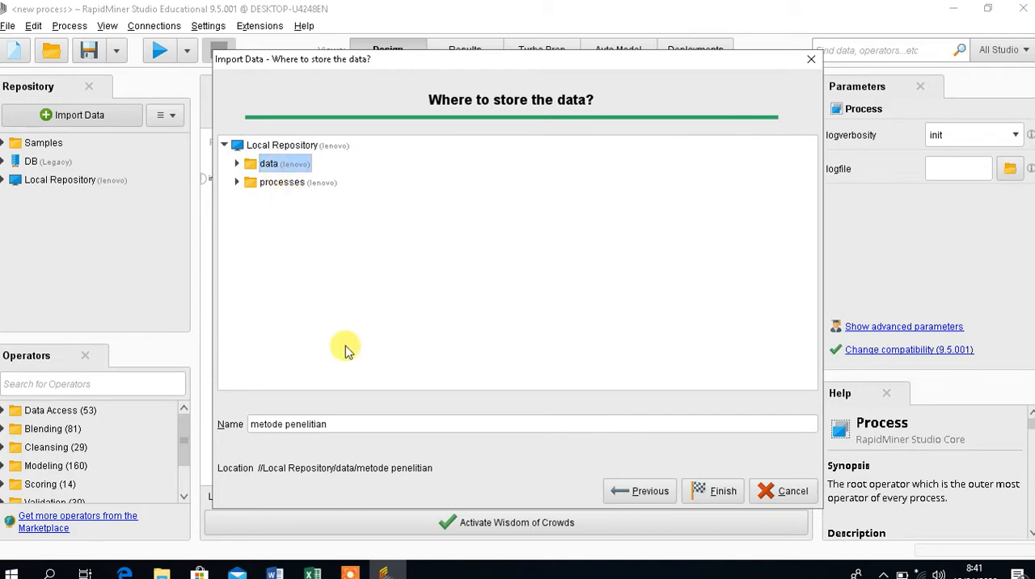
left_click_drag(356, 426, 249, 421)
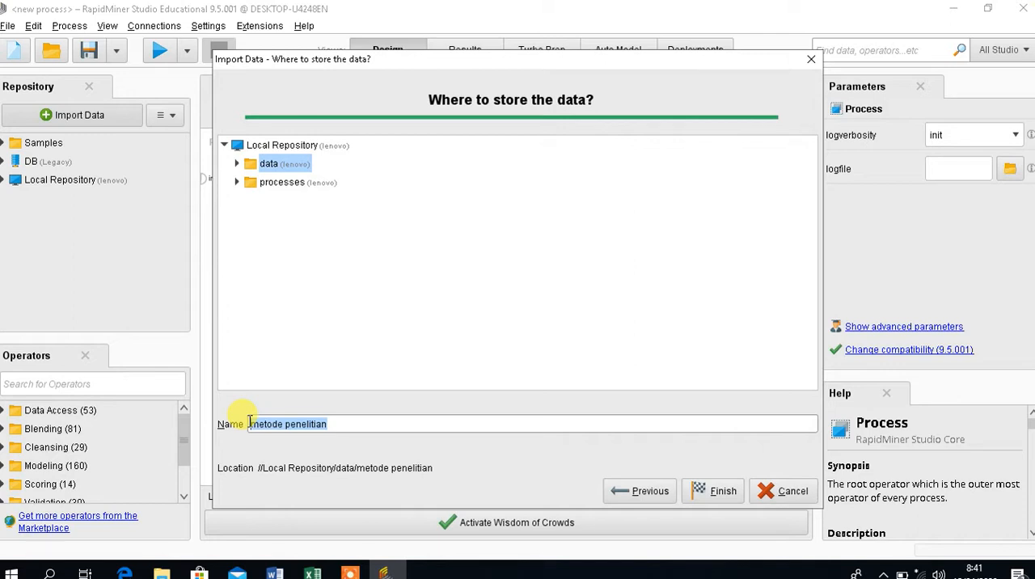
type("e")
key("BackSpace")
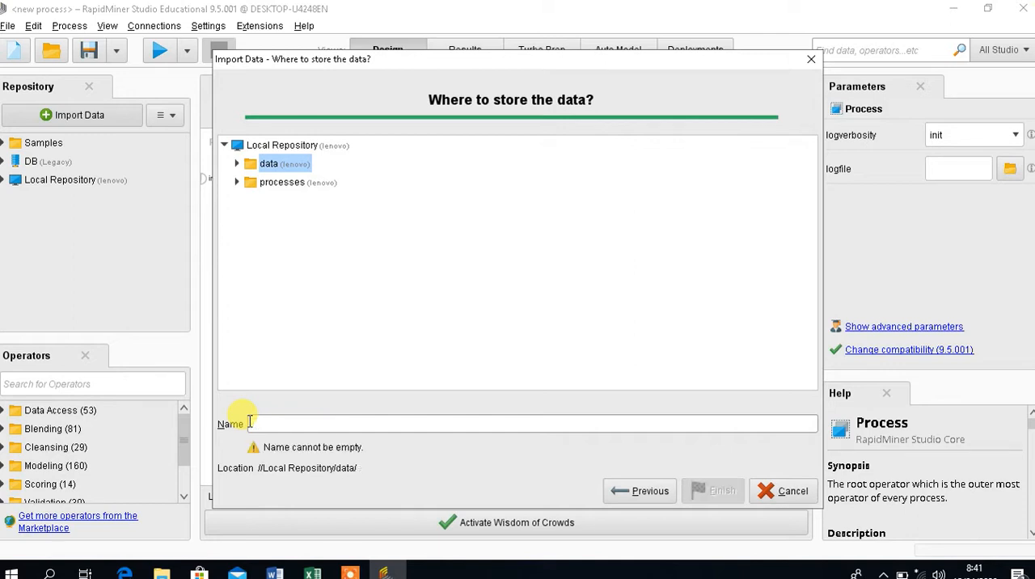
type("e")
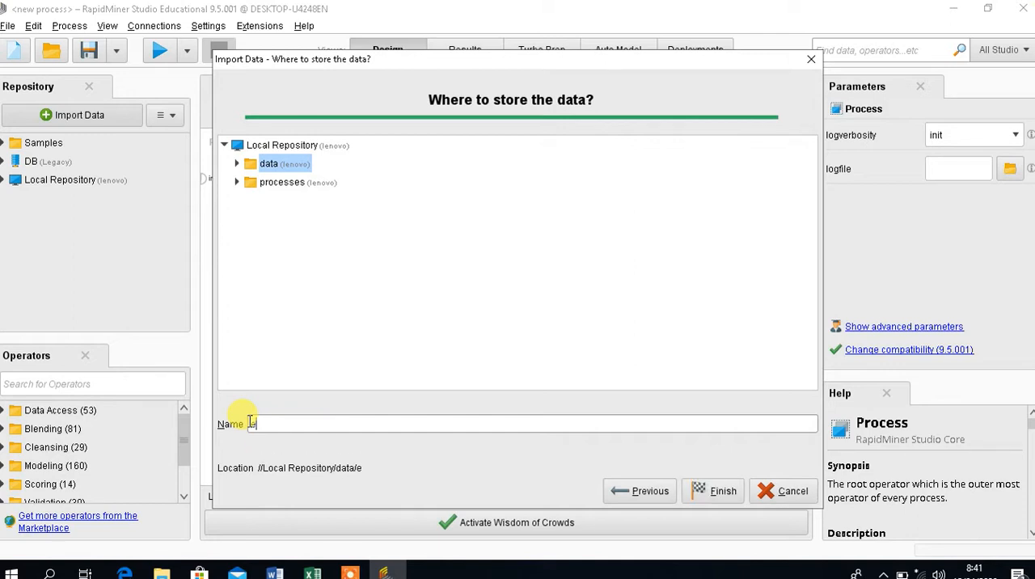
type("xperiment_data")
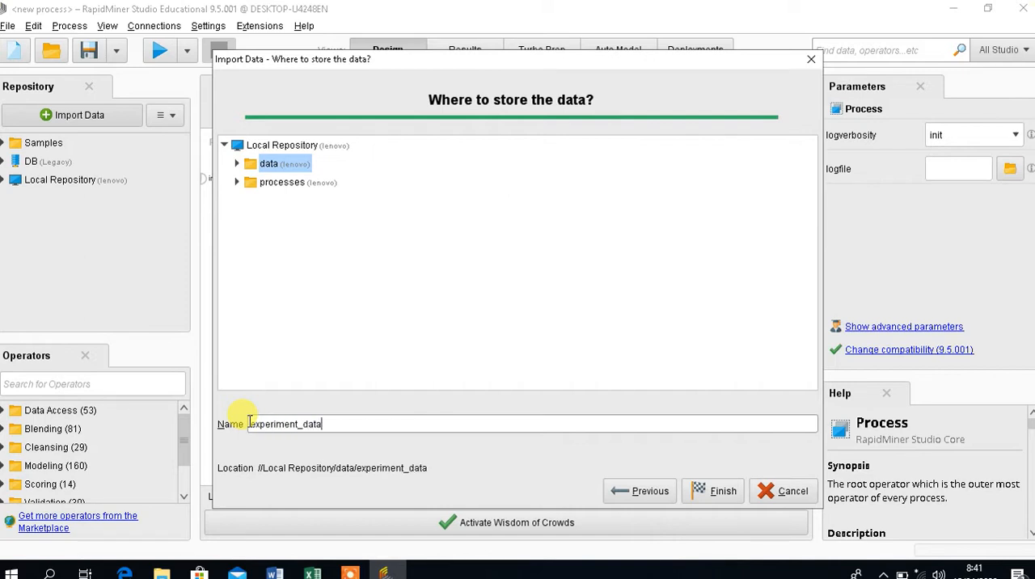
left_click(725, 493)
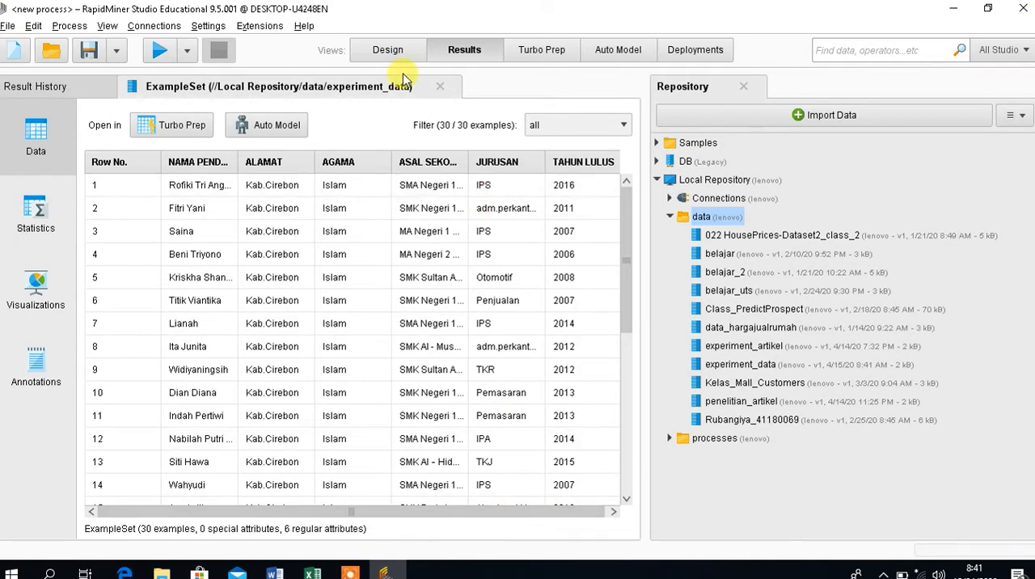
Return to the process design and place the stored experiment_data set at the start of the empty process.
left_click(388, 51)
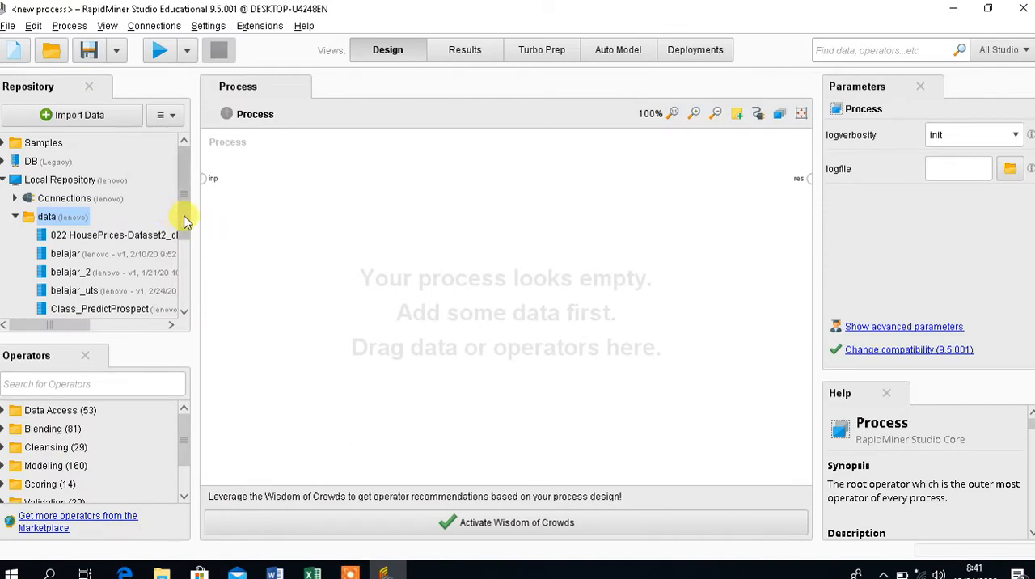
left_click_drag(185, 220, 177, 272)
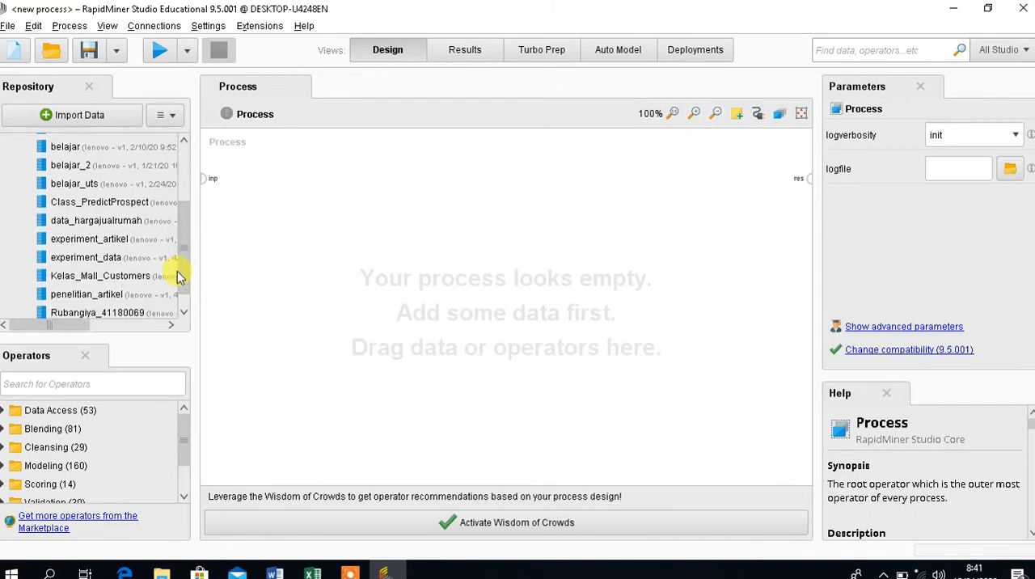
left_click(89, 259)
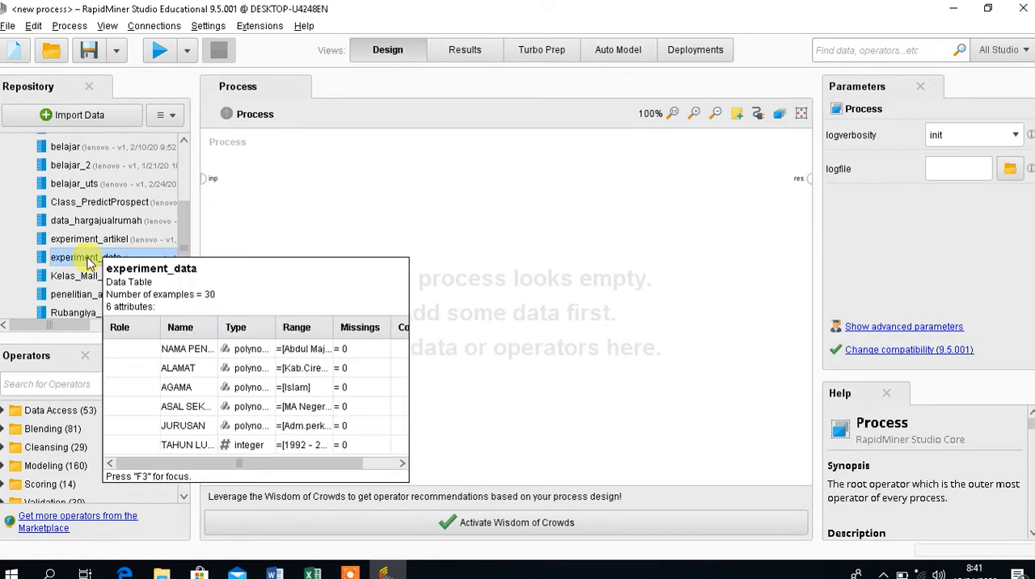
left_click_drag(89, 260, 254, 165)
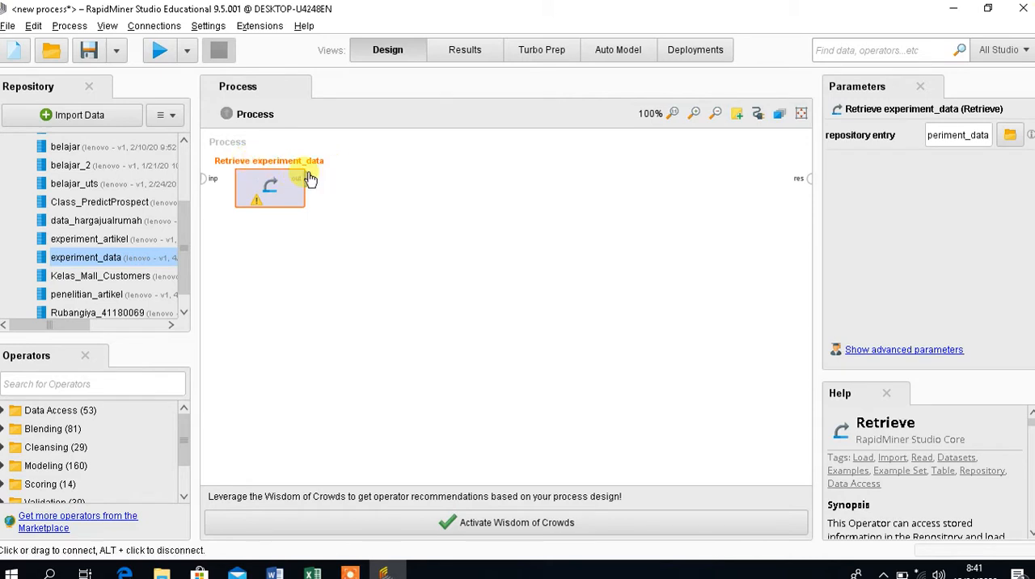
Connect the Retrieve experiment_data output to the process result port and run the process.
mouse_move(307, 178)
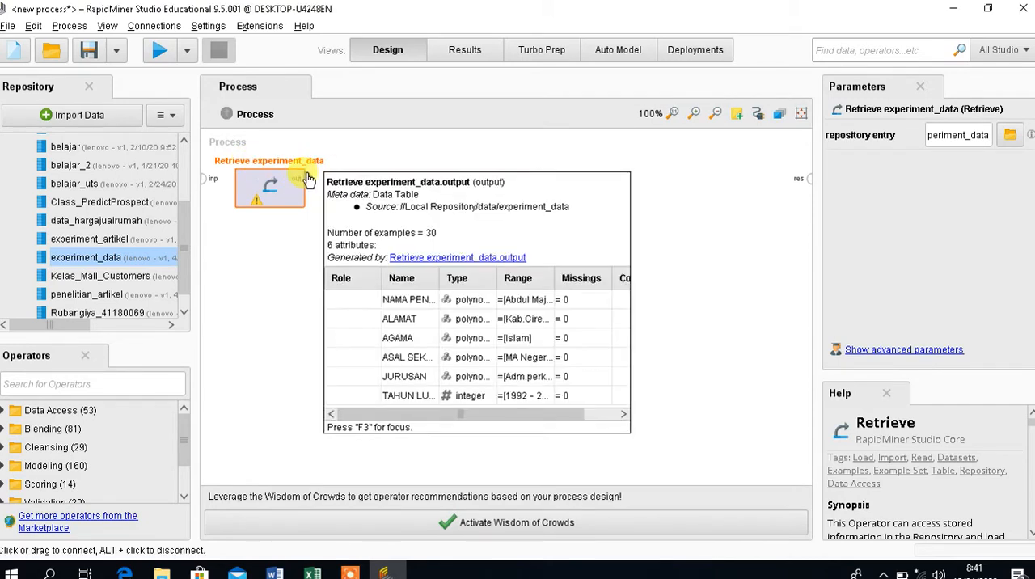
left_click(307, 178)
mouse_move(819, 181)
left_mouse_down()
mouse_move(797, 171)
mouse_move(815, 174)
left_mouse_up()
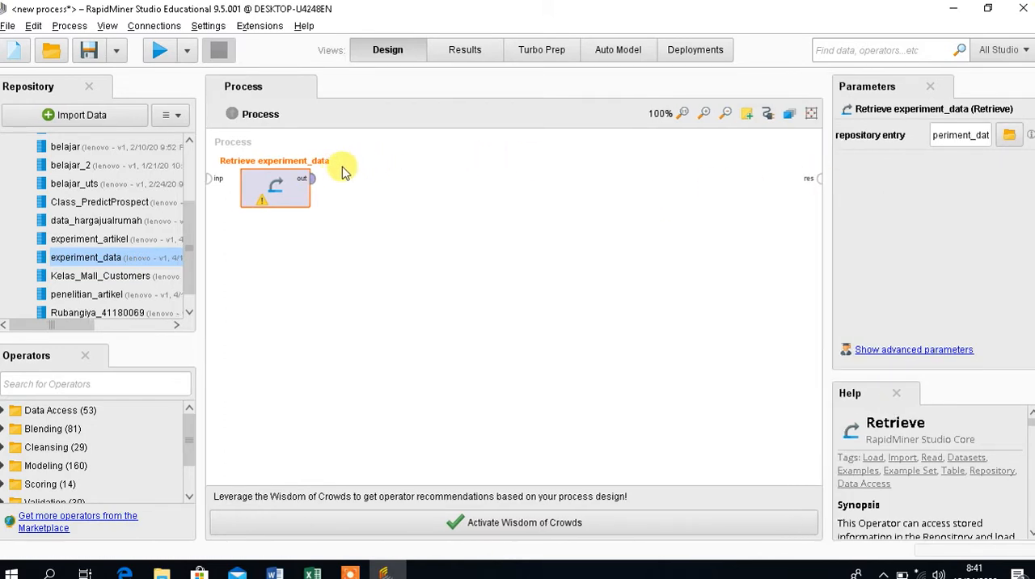
left_click(311, 179)
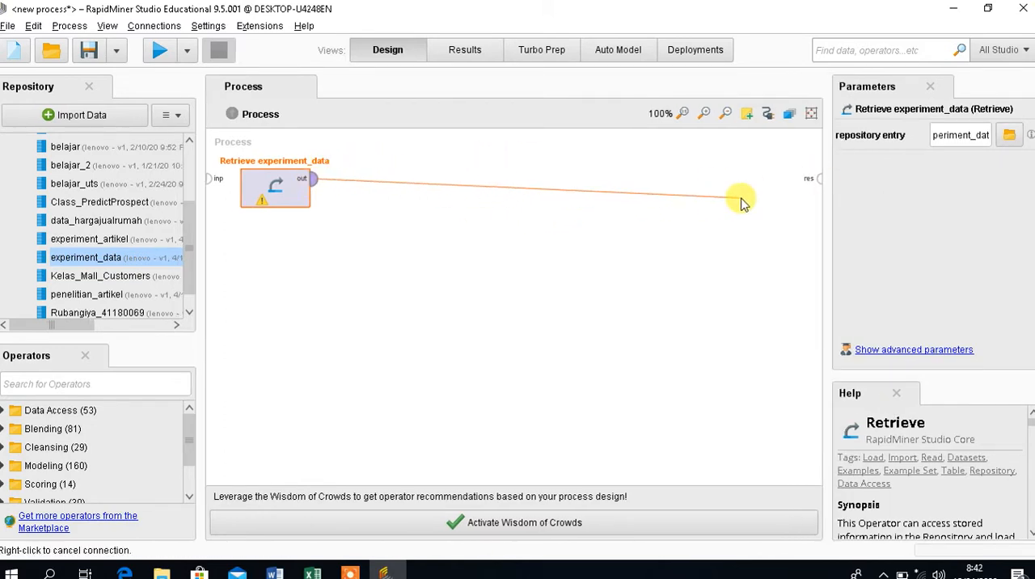
left_click(817, 181)
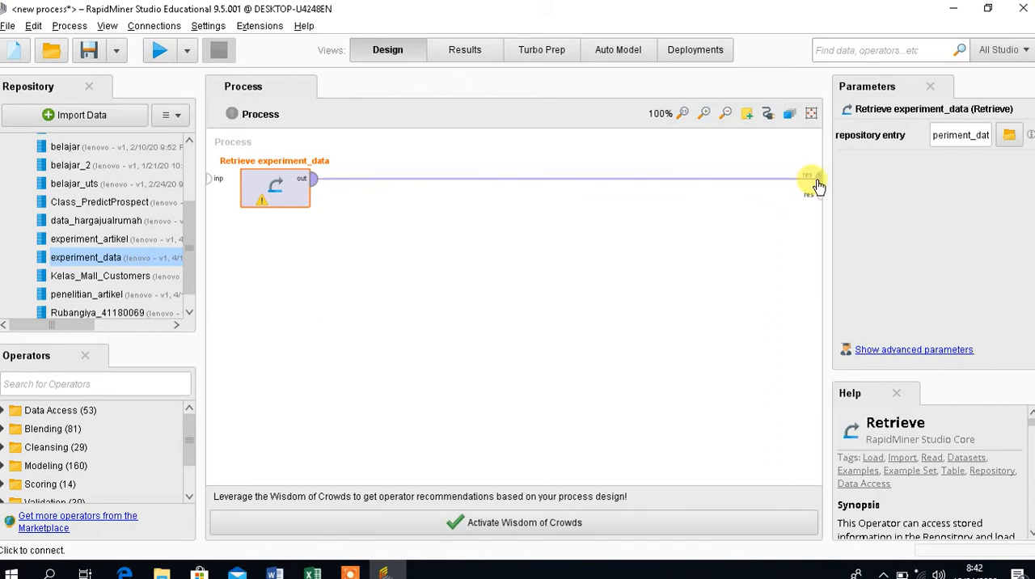
left_click(164, 52)
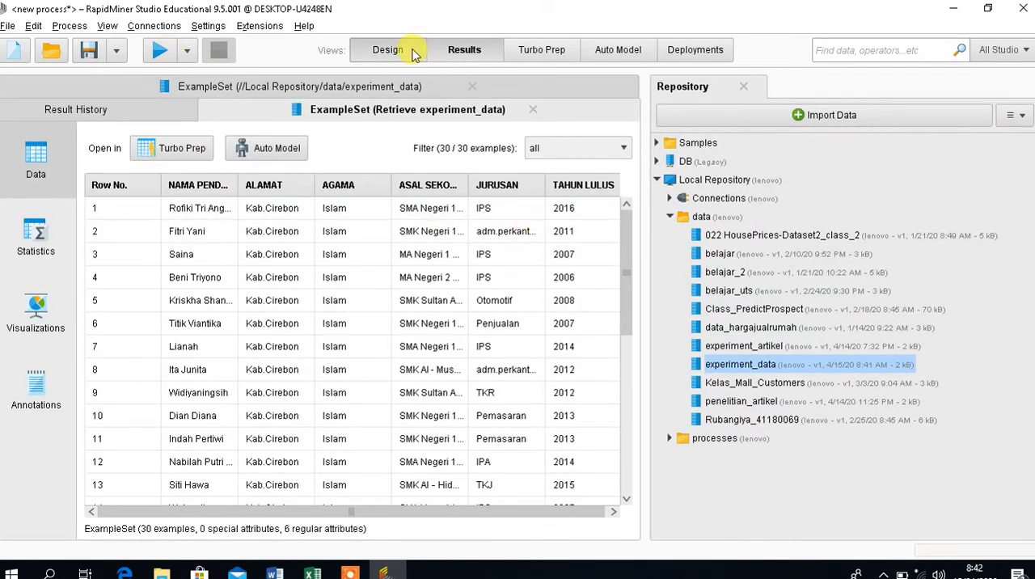
Remove the connection between Retrieve experiment_data and the result port, and review the retrieved data in the results once more.
left_click(388, 50)
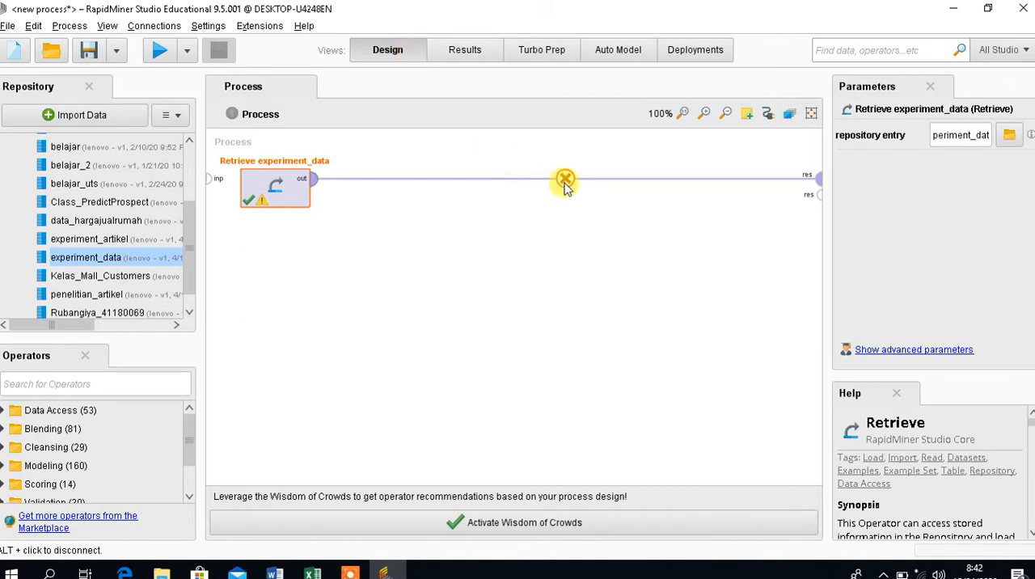
left_click(562, 179)
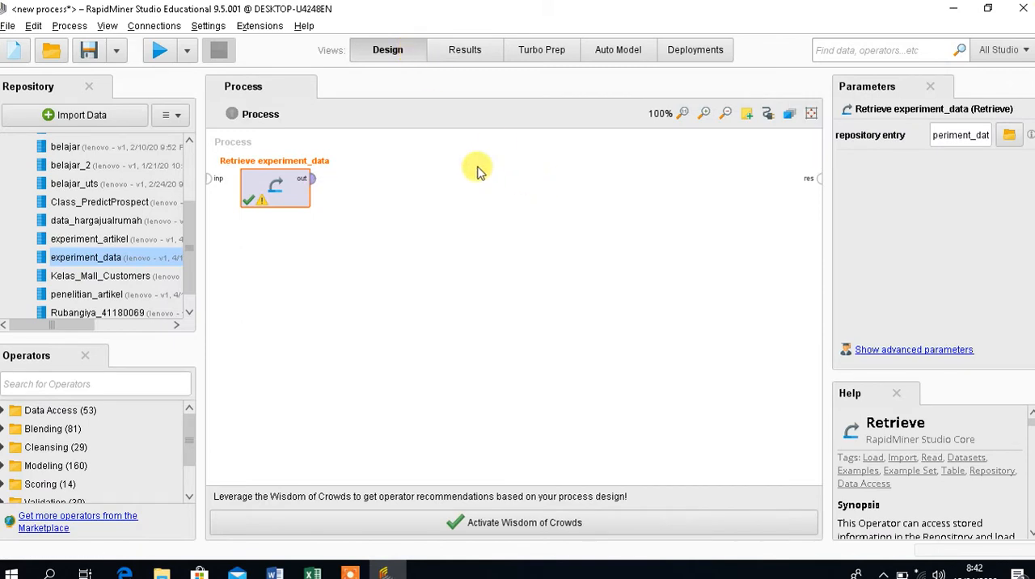
left_click(449, 50)
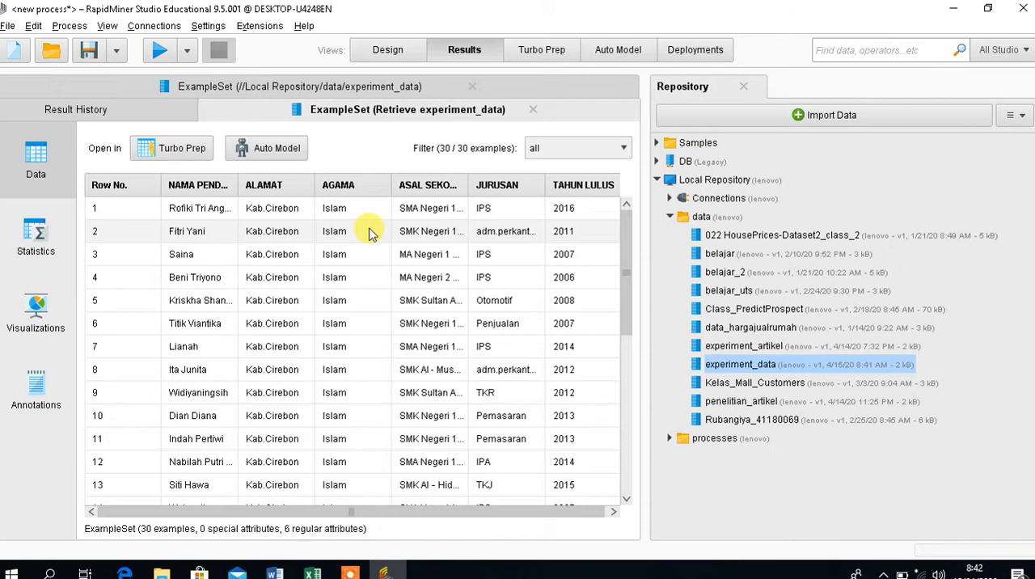
left_click(392, 54)
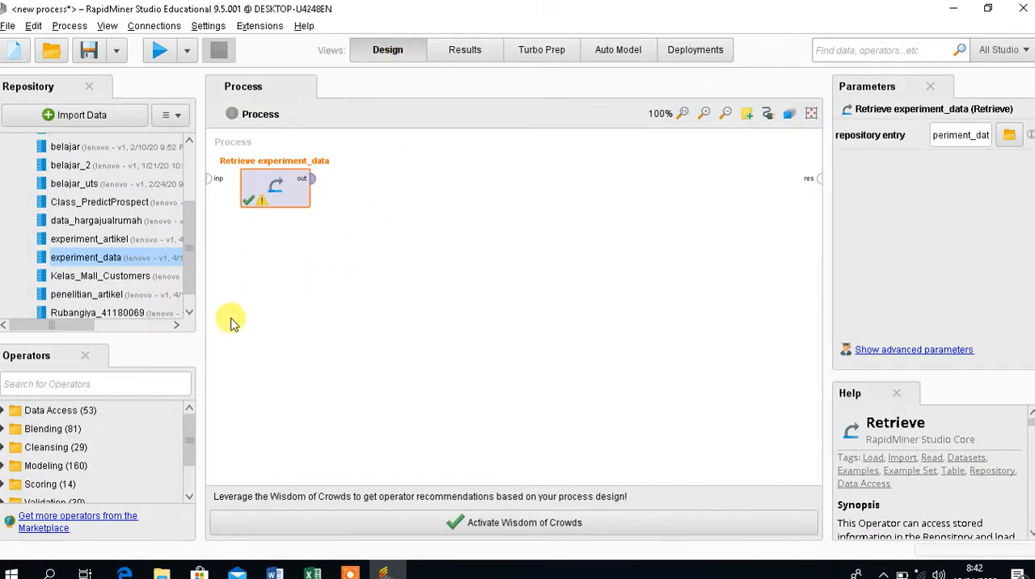
Add a Select Attributes operator after Retrieve experiment_data, feeding it the retrieved data and connecting its example set output to the process result.
left_click(173, 383)
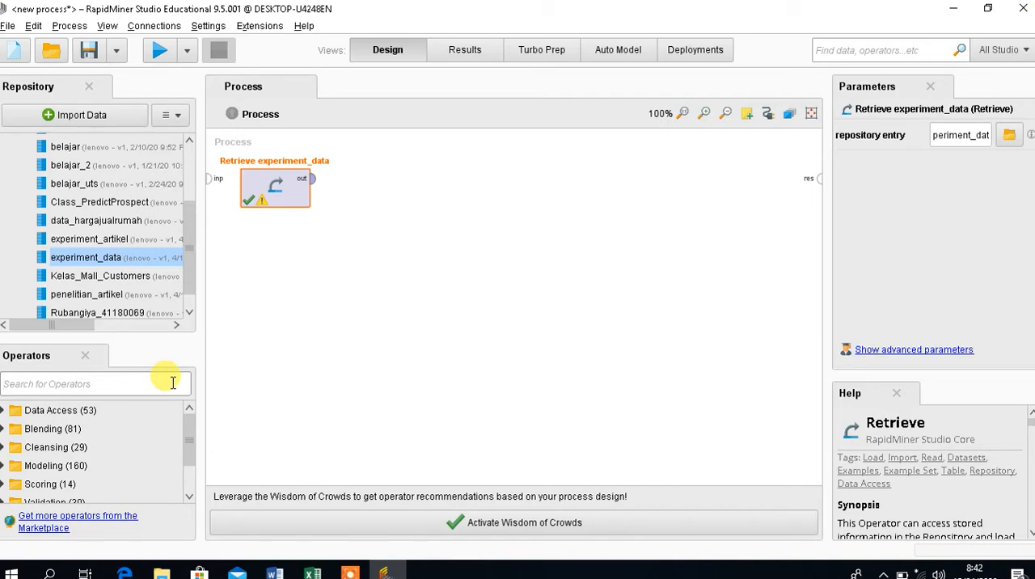
type("select")
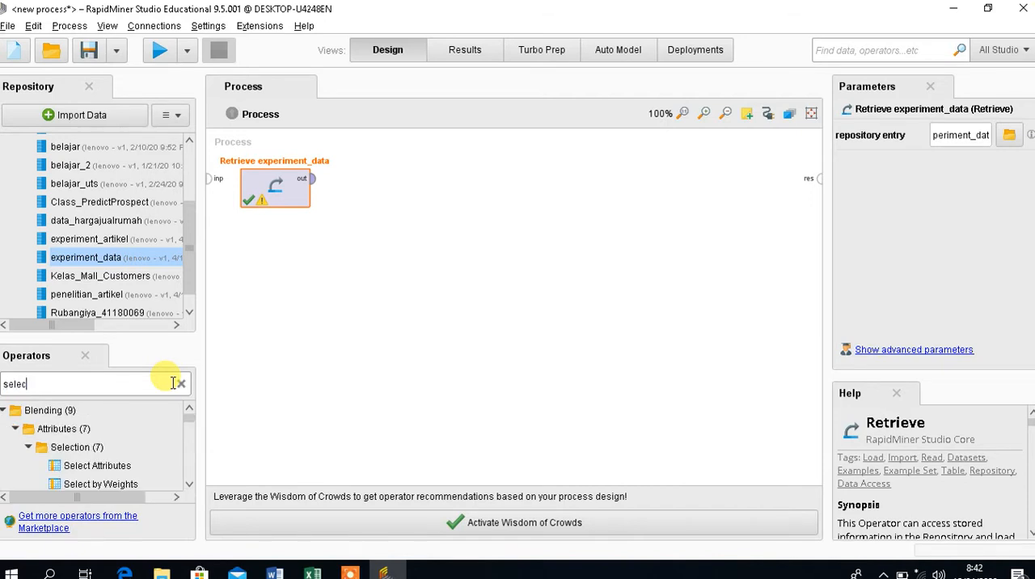
left_click(89, 476)
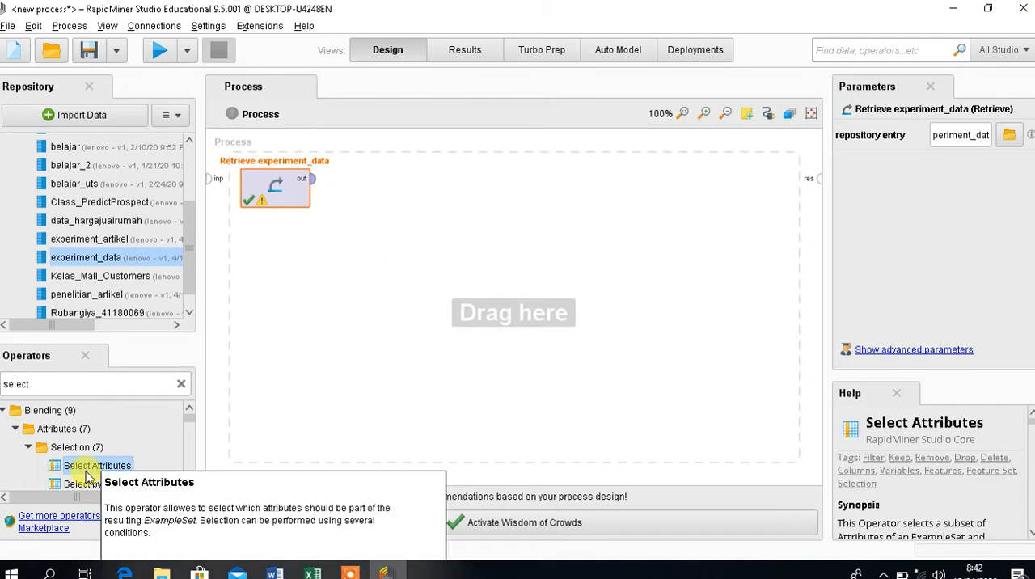
left_click_drag(87, 474, 377, 189)
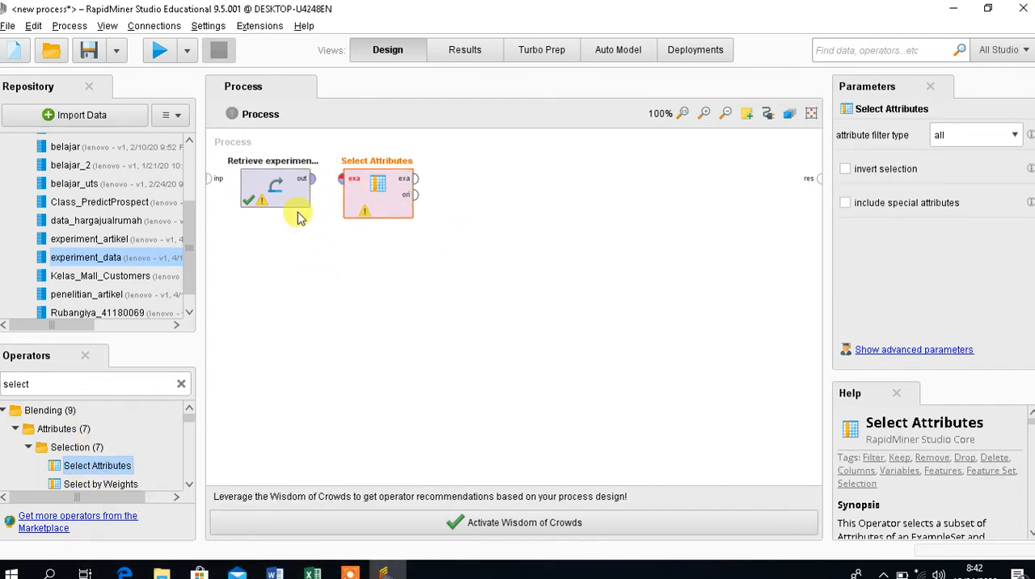
left_click_drag(312, 186, 344, 179)
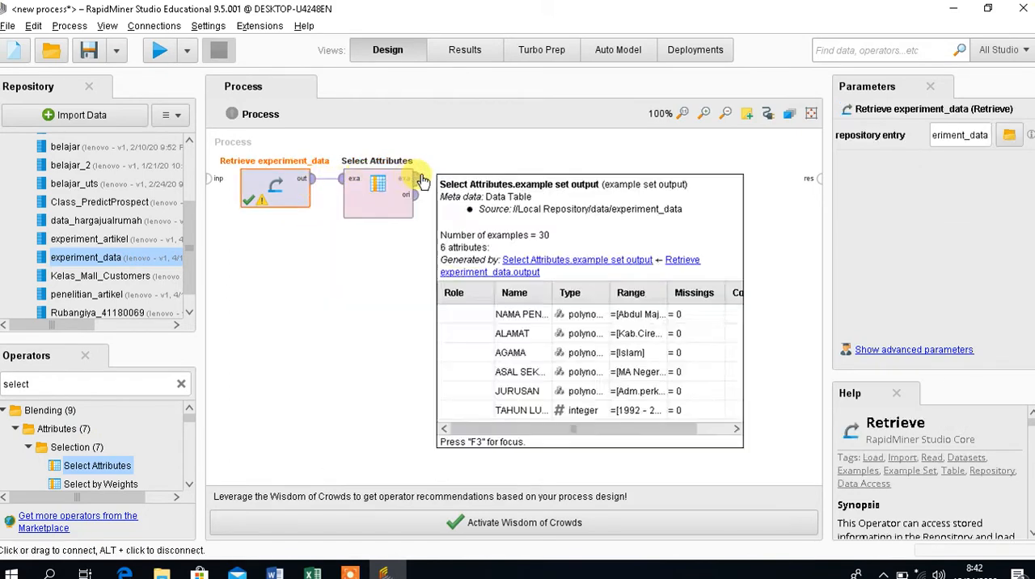
left_click_drag(416, 179, 815, 178)
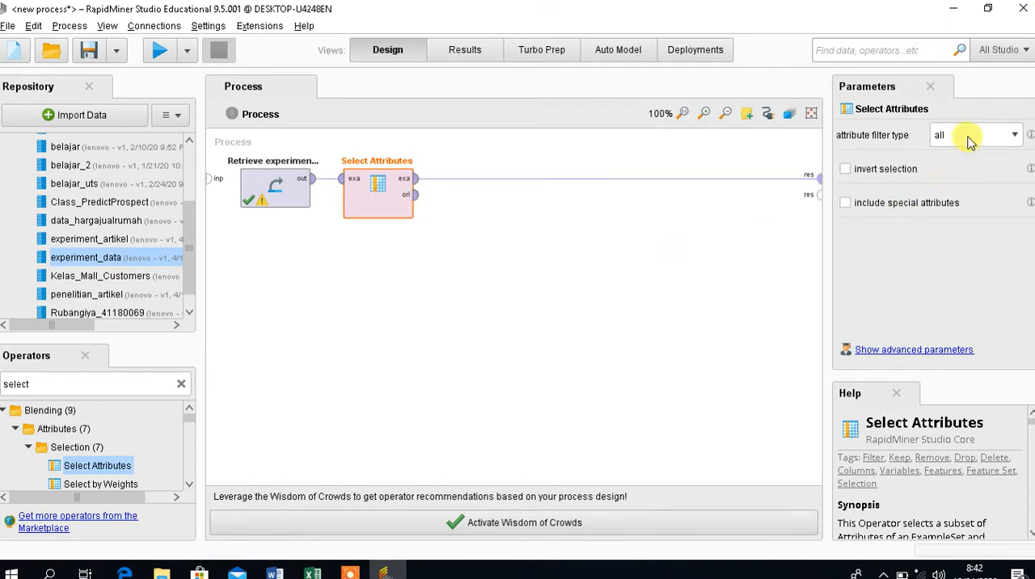
Configure Select Attributes with filter type single, attribute AGAMA and the selection inverted.
left_click(1014, 136)
left_click(998, 167)
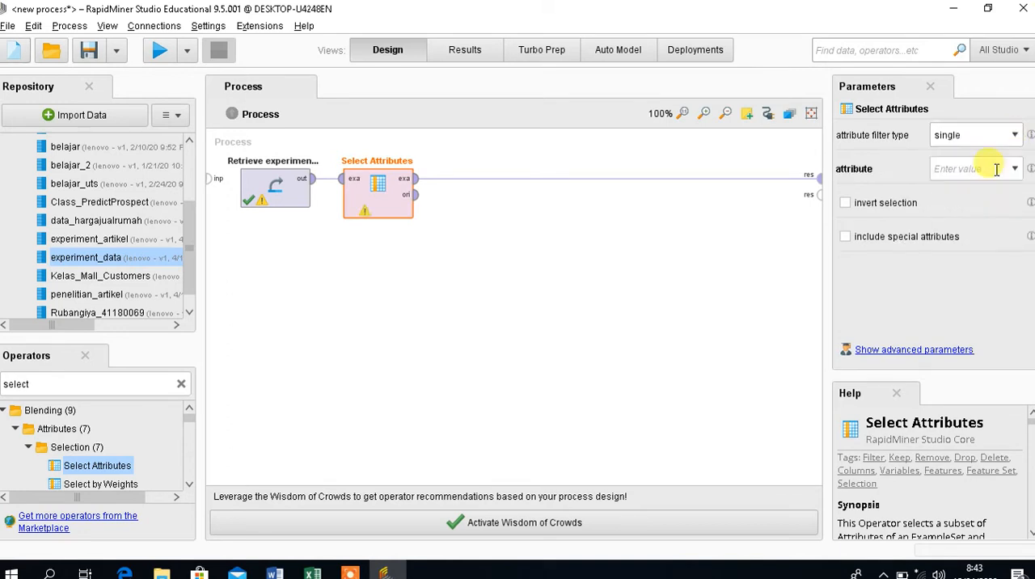
left_click(1016, 171)
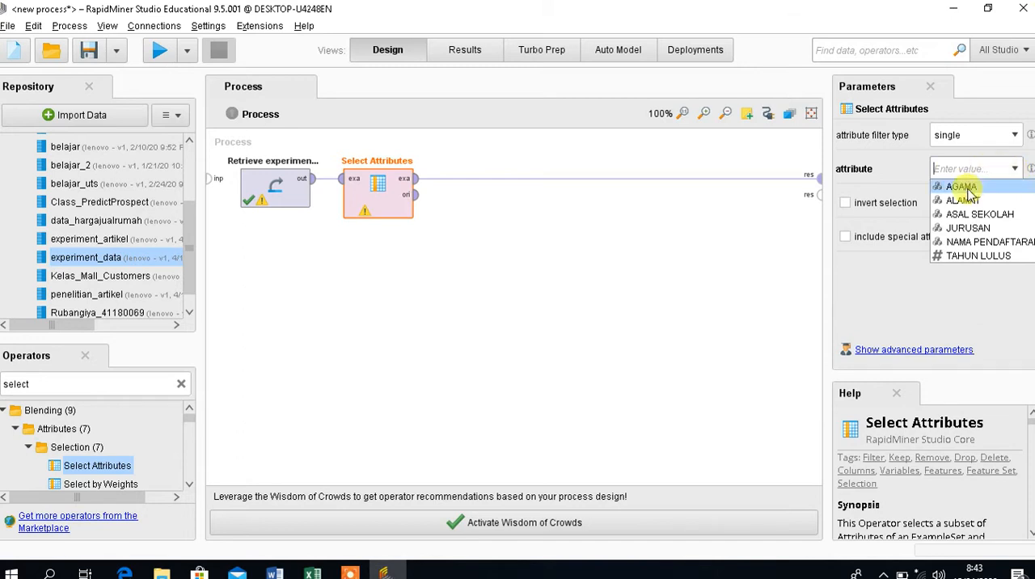
left_click(964, 187)
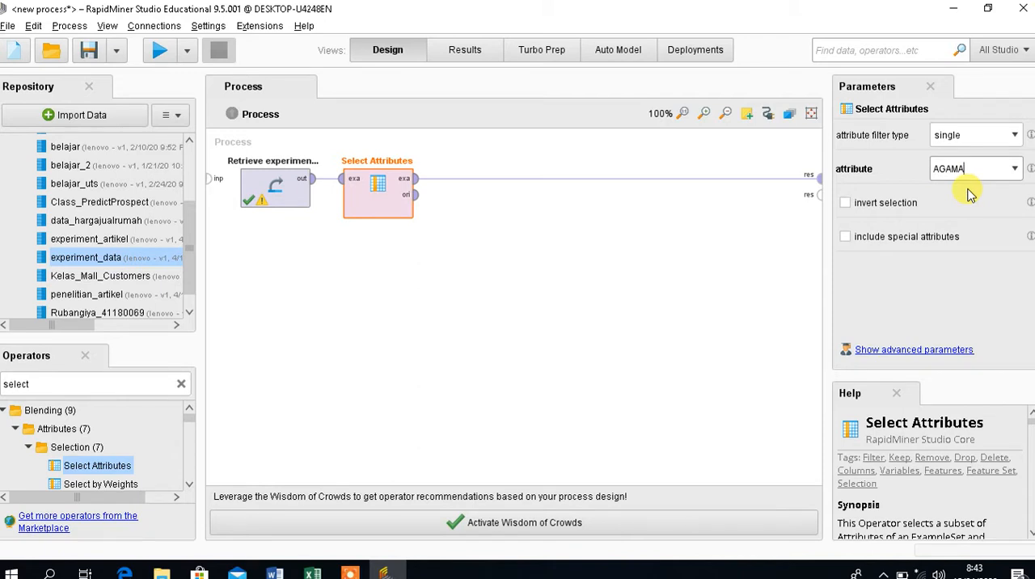
left_click(886, 212)
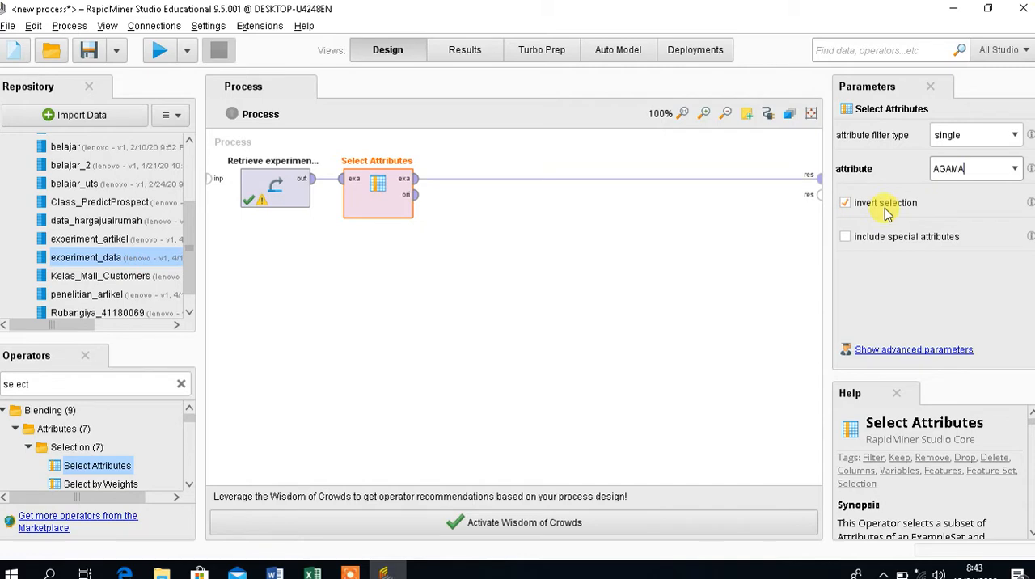
Run the process to check the filtered example set, and disconnect Select Attributes from the process result port.
left_click(160, 53)
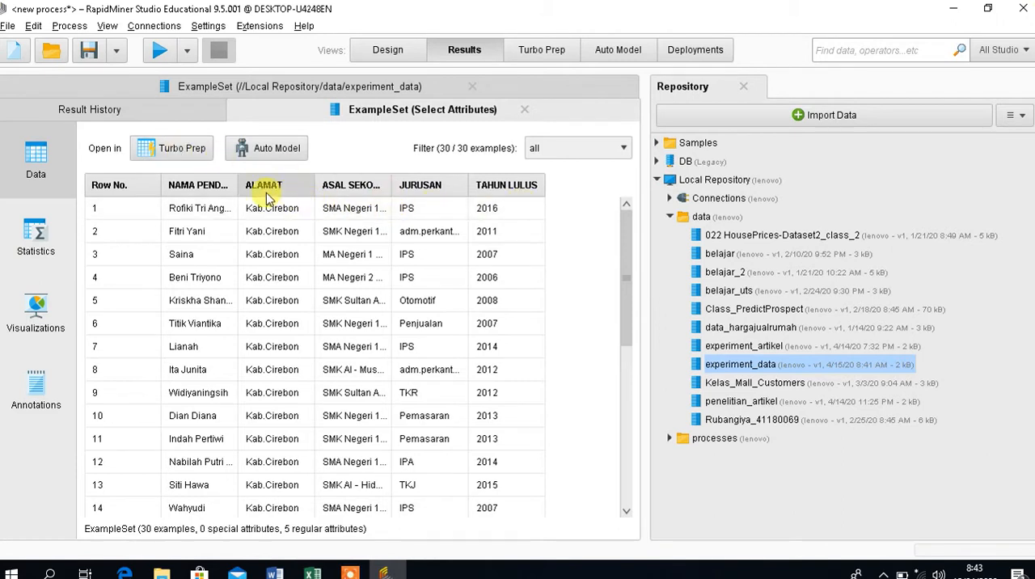
mouse_move(266, 197)
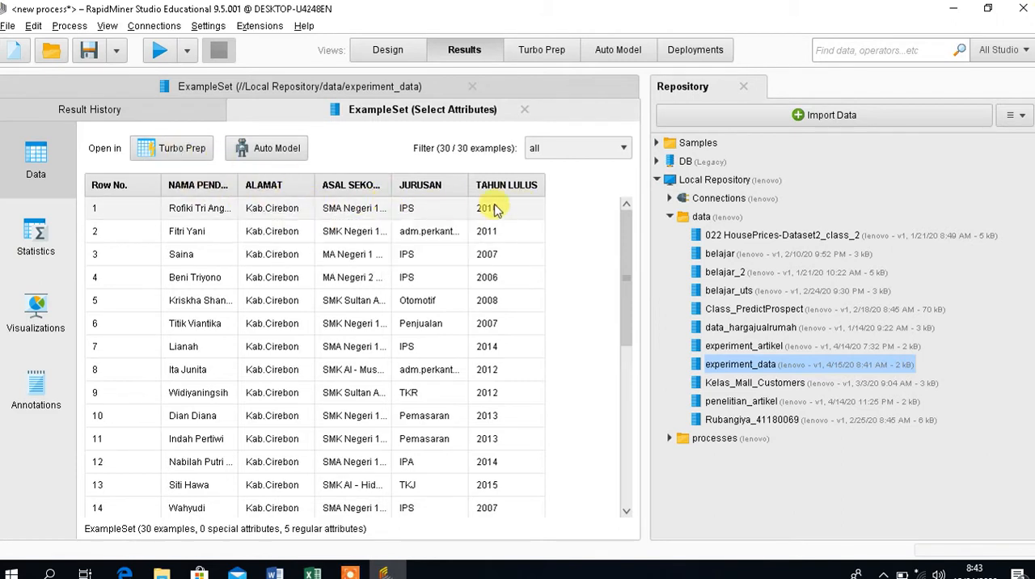
left_click(409, 48)
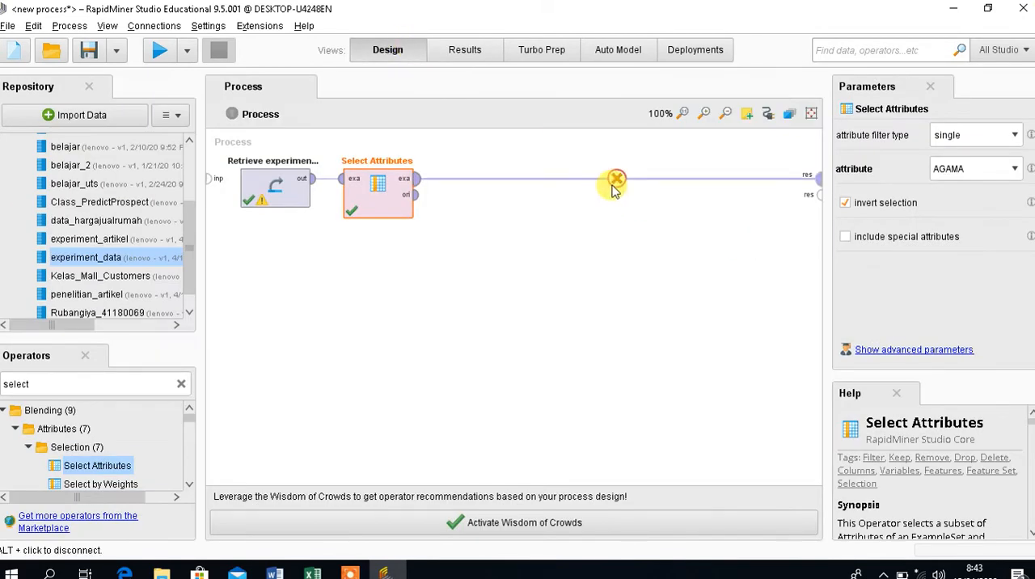
left_click(614, 179)
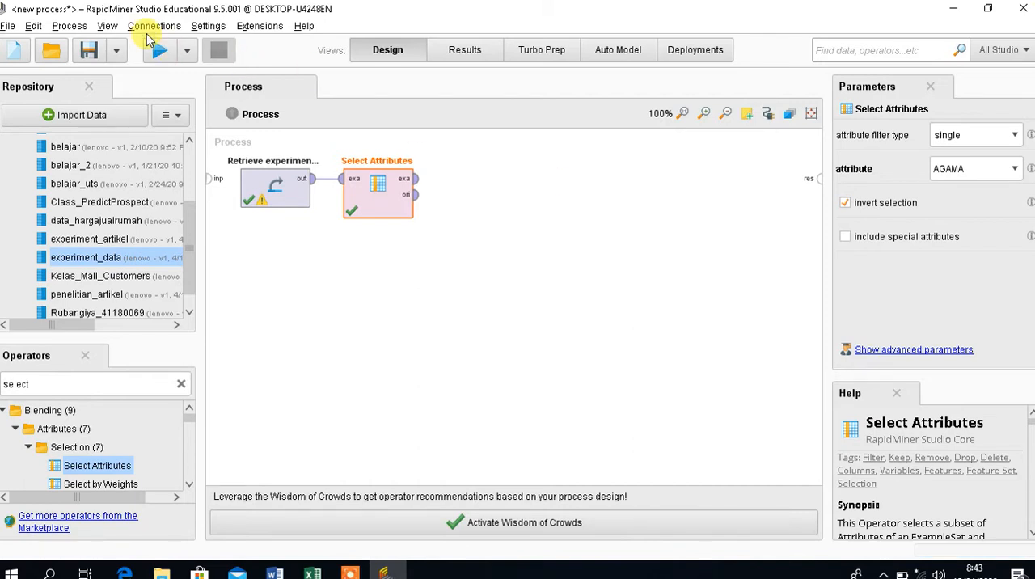
Save the process in the Local Repository's processes folder under the name experiment_data.
left_click(117, 50)
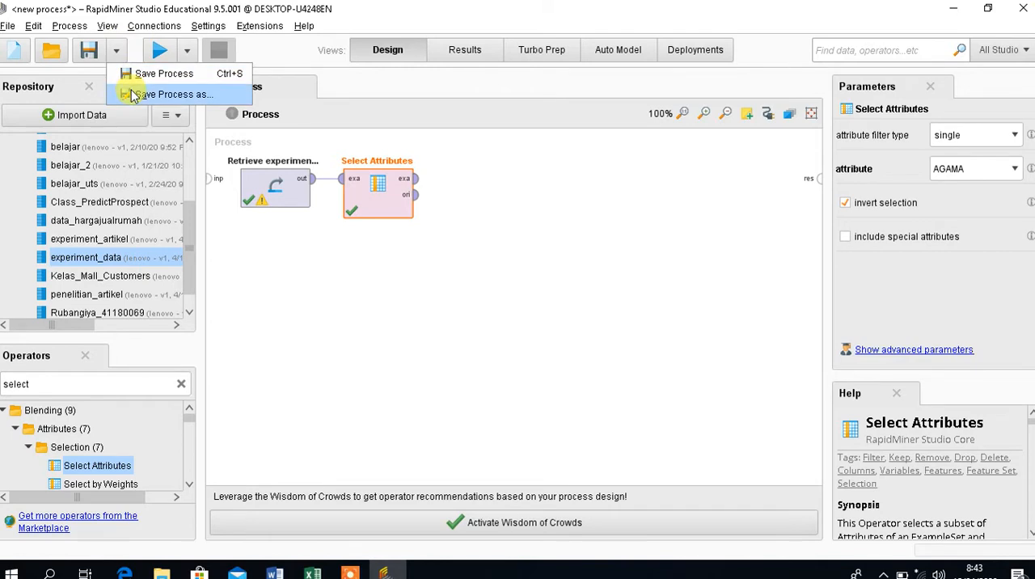
left_click(132, 93)
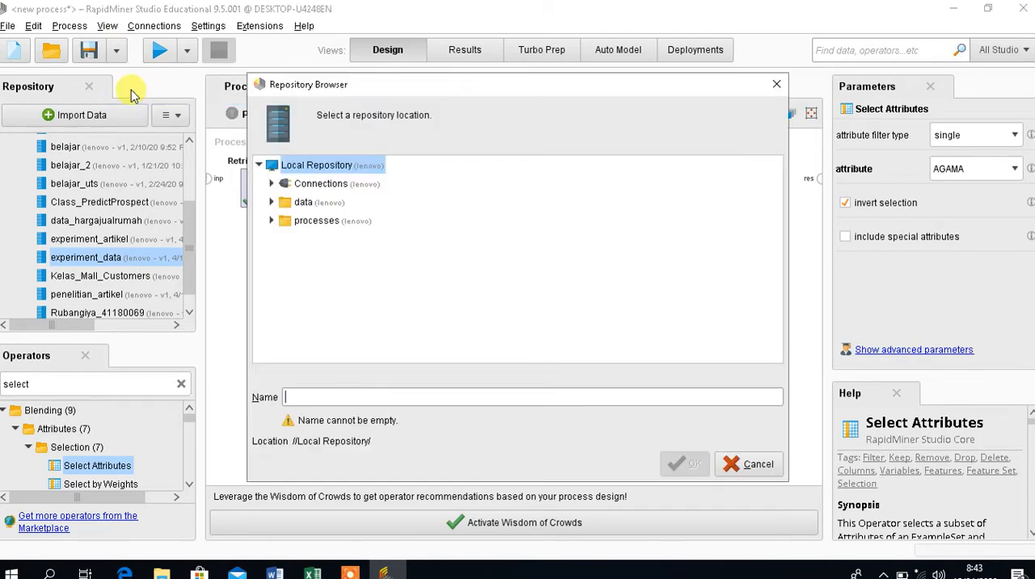
left_click(313, 221)
left_click(354, 396)
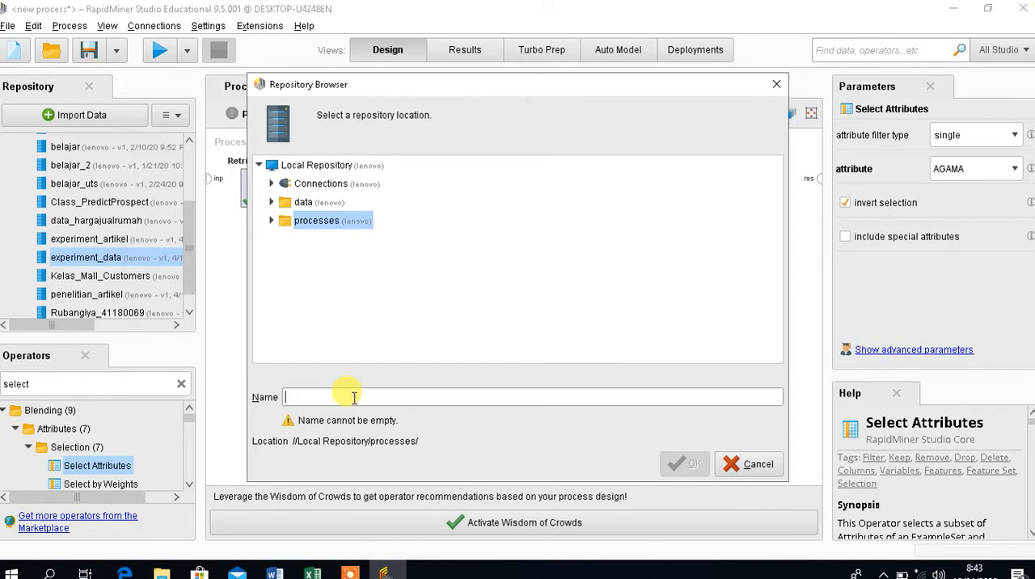
type("expe")
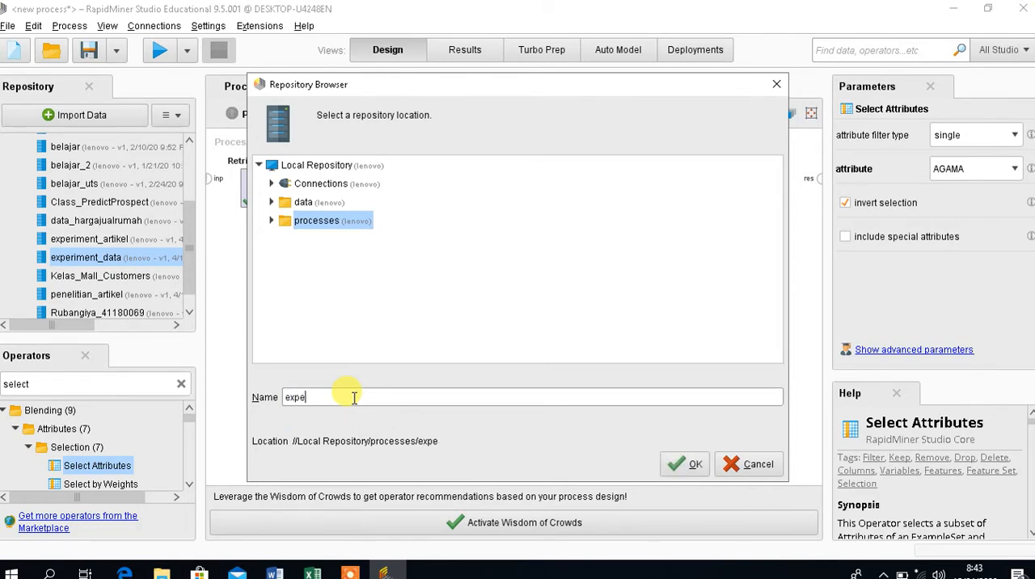
type("riment_data")
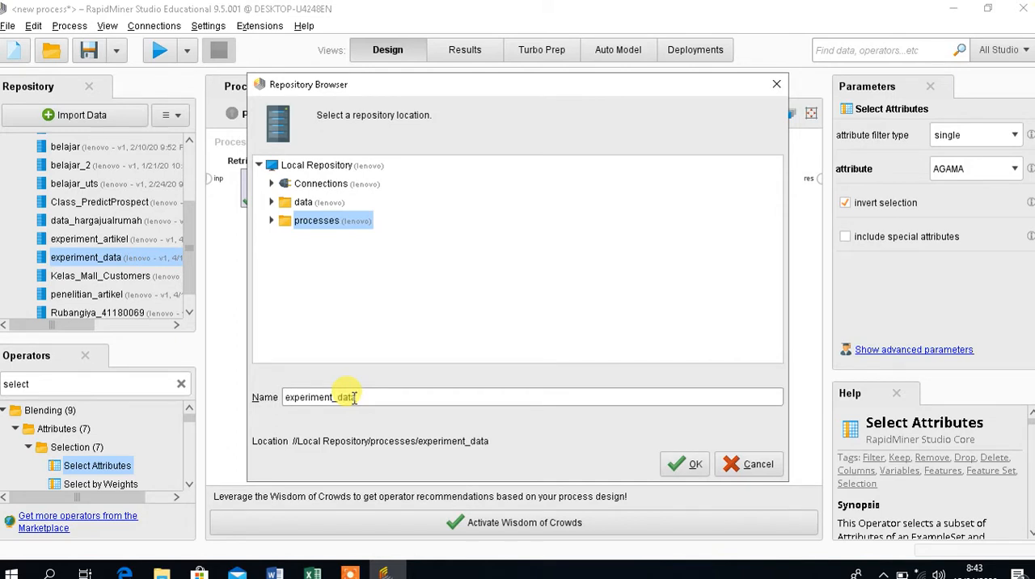
left_click(679, 479)
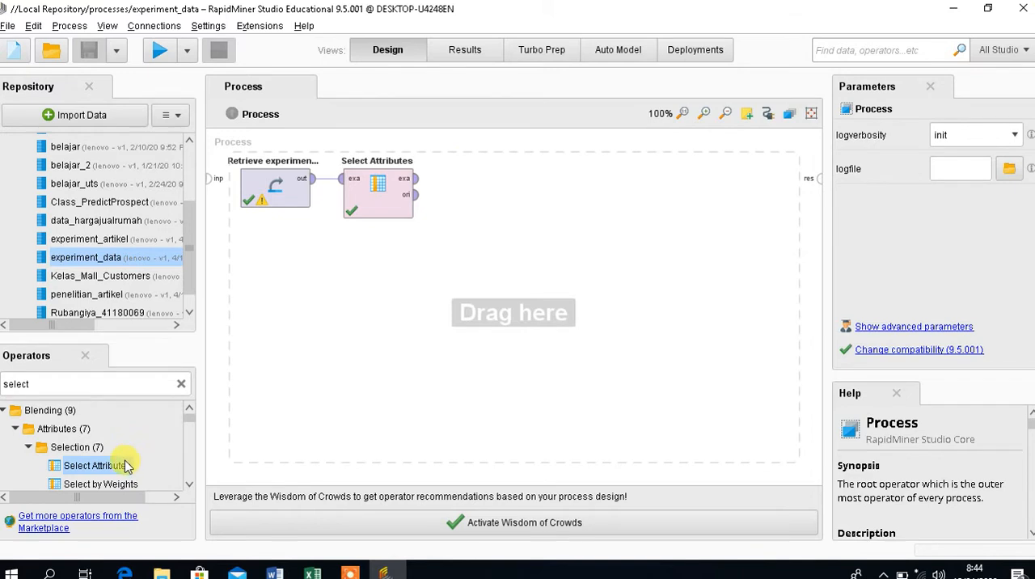
Add two more Select Attributes operators after the first, chain their example set ports, and connect the last one to the process result.
left_click_drag(127, 466, 470, 202)
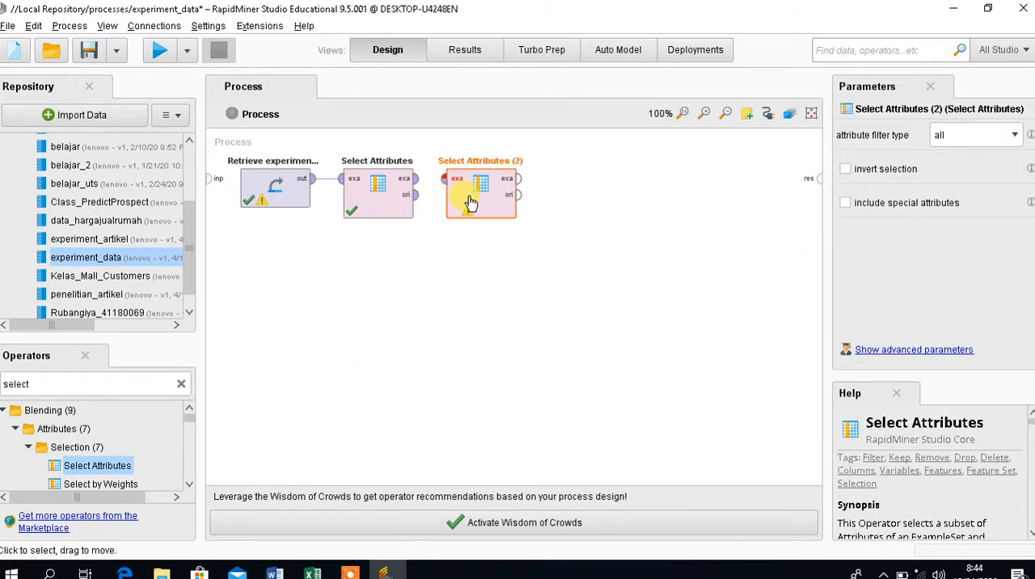
left_click_drag(105, 464, 582, 190)
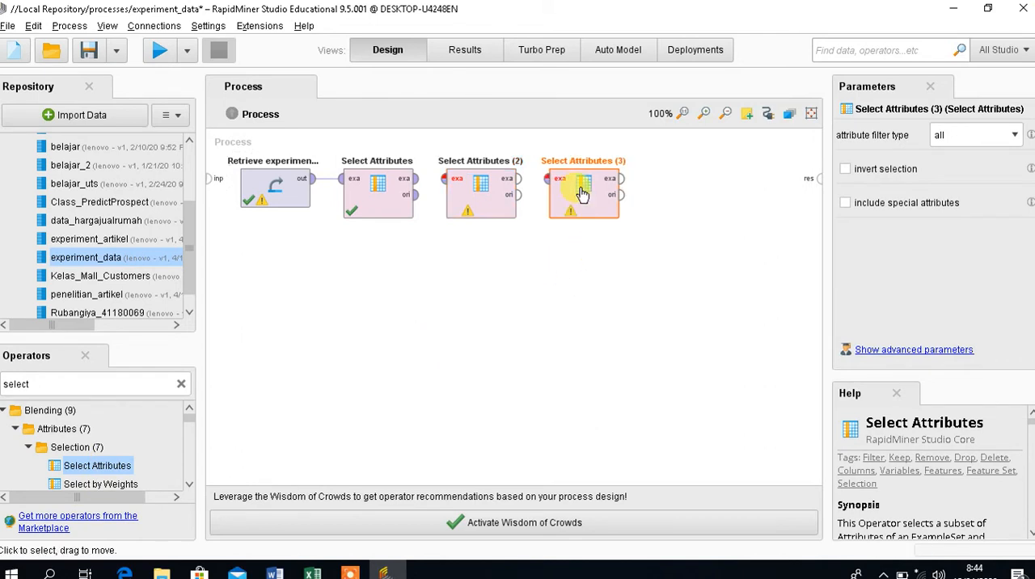
left_click(414, 185)
left_click_drag(422, 183, 443, 178)
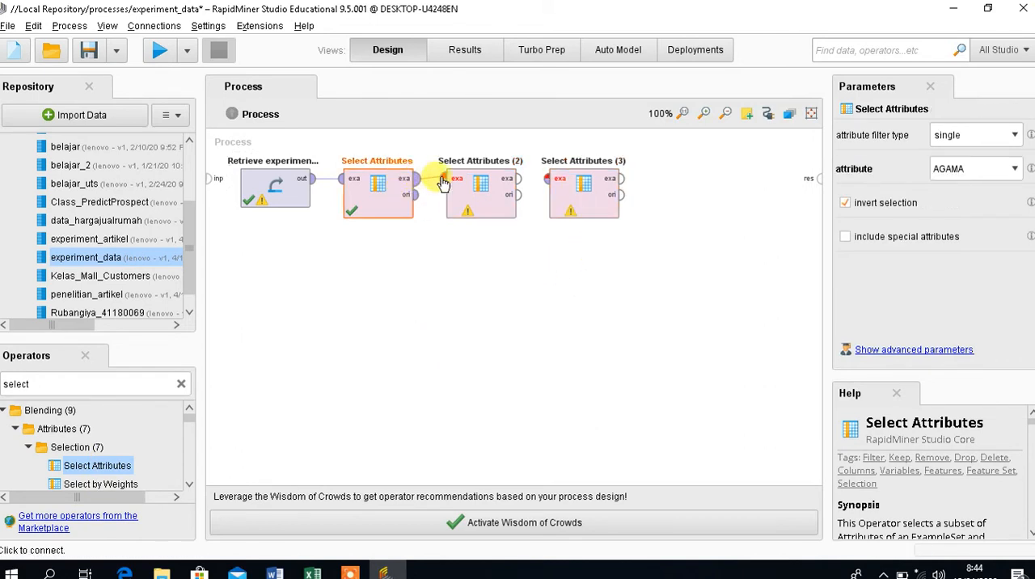
left_click_drag(518, 182, 553, 182)
left_click_drag(621, 179, 820, 182)
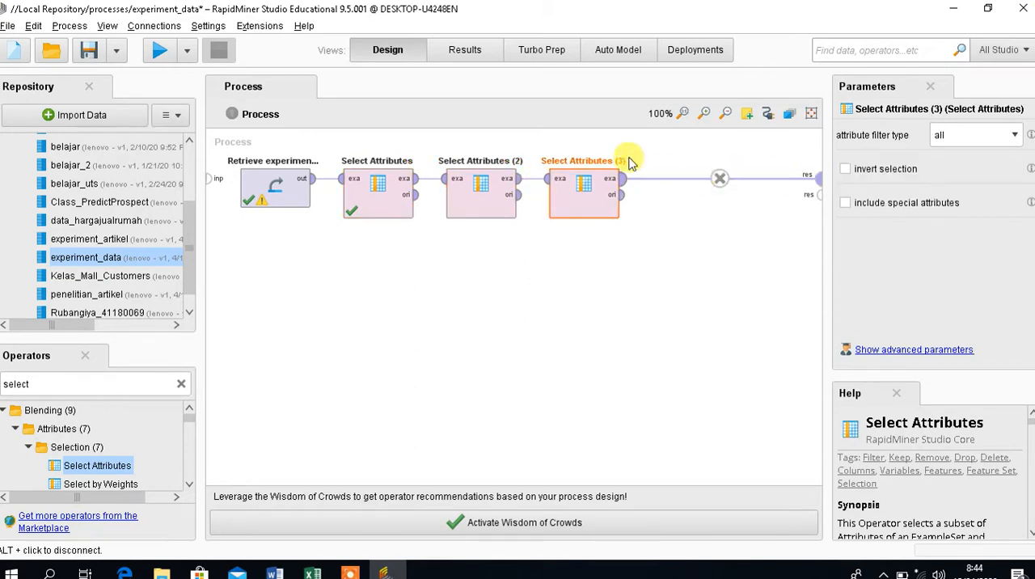
Configure Select Attributes (2) with filter type single, attribute TAHUN LULUS and the selection inverted.
left_click(485, 202)
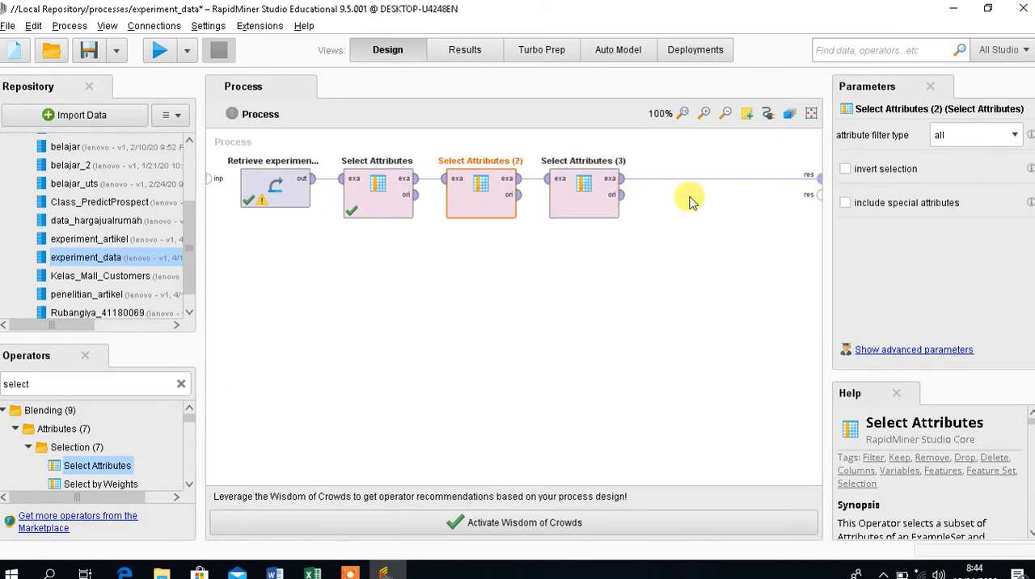
left_click(1014, 135)
left_click(1015, 166)
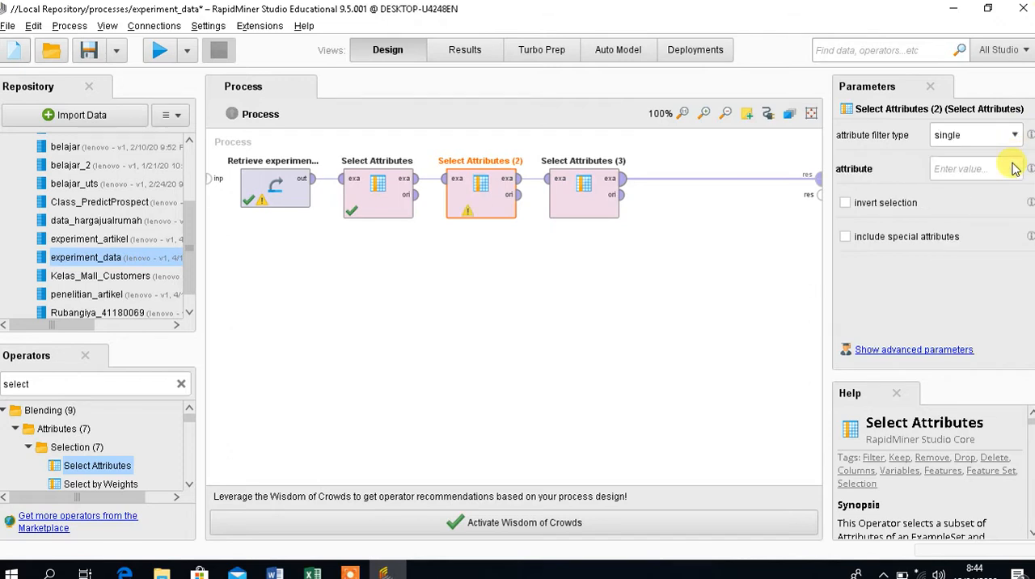
left_click(1016, 169)
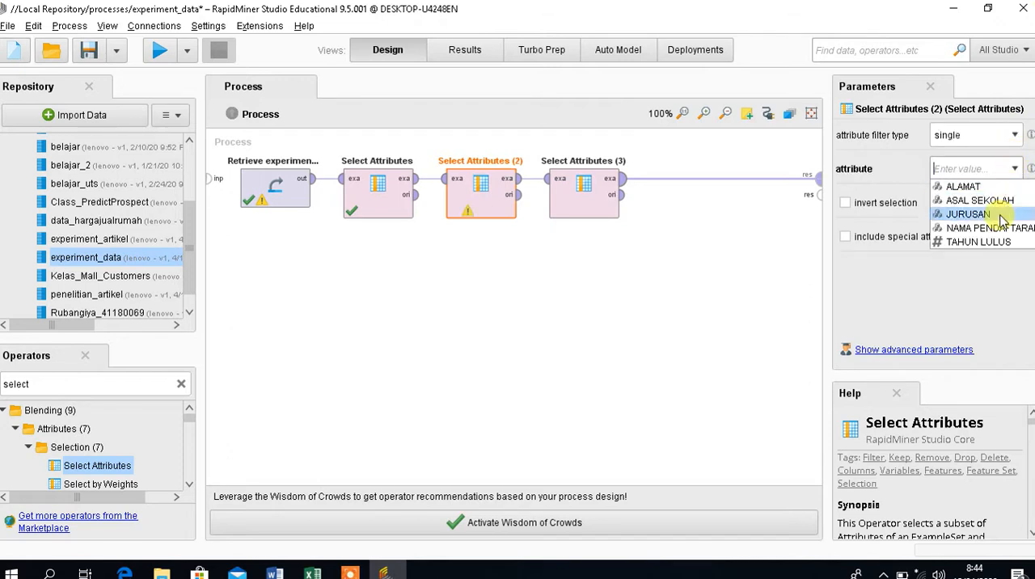
left_click(1001, 243)
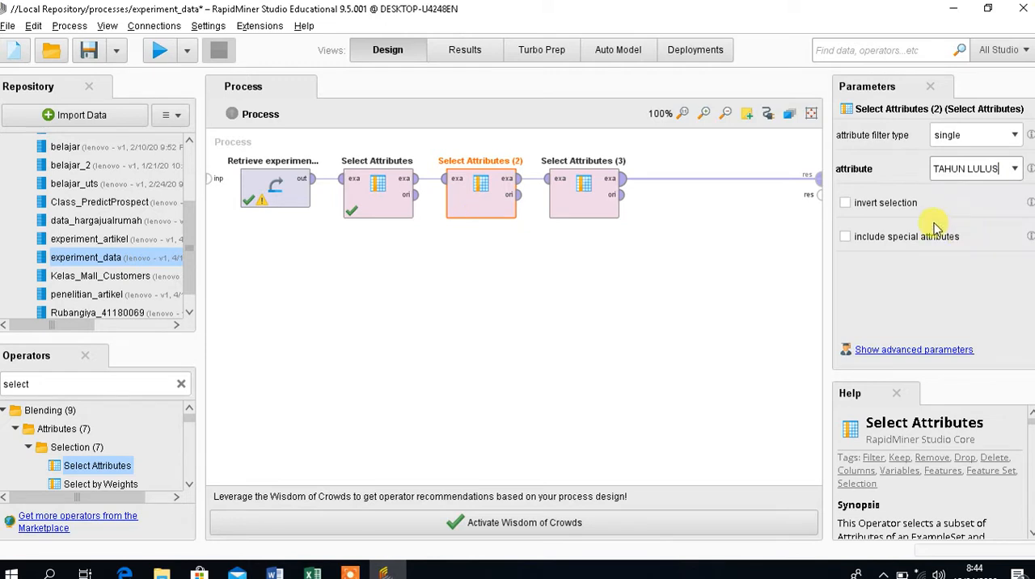
left_click(896, 203)
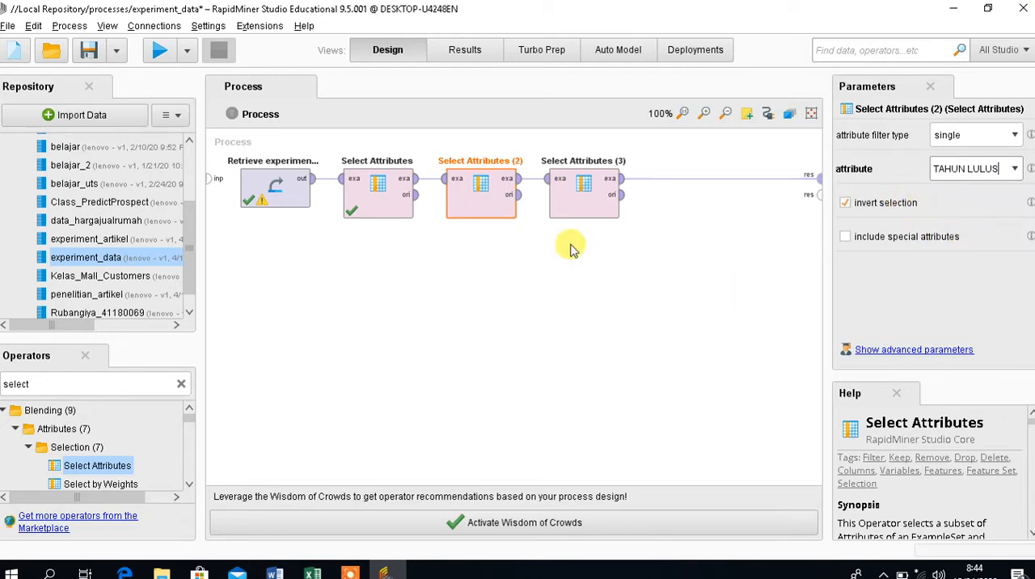
Configure Select Attributes (3) with filter type single, attribute NAMA PENDAFTARAN and the selection inverted.
left_click(561, 210)
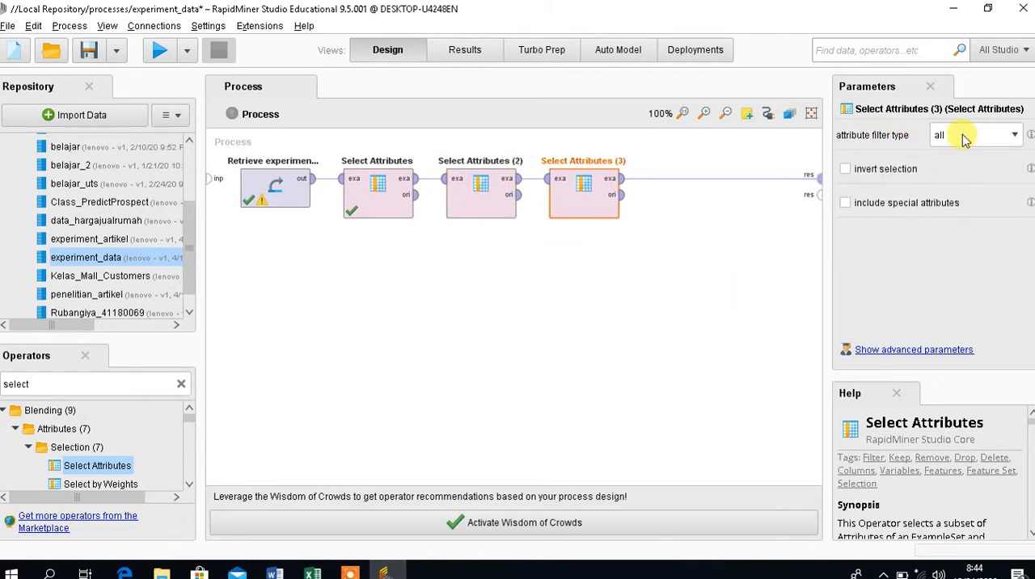
left_click(1014, 135)
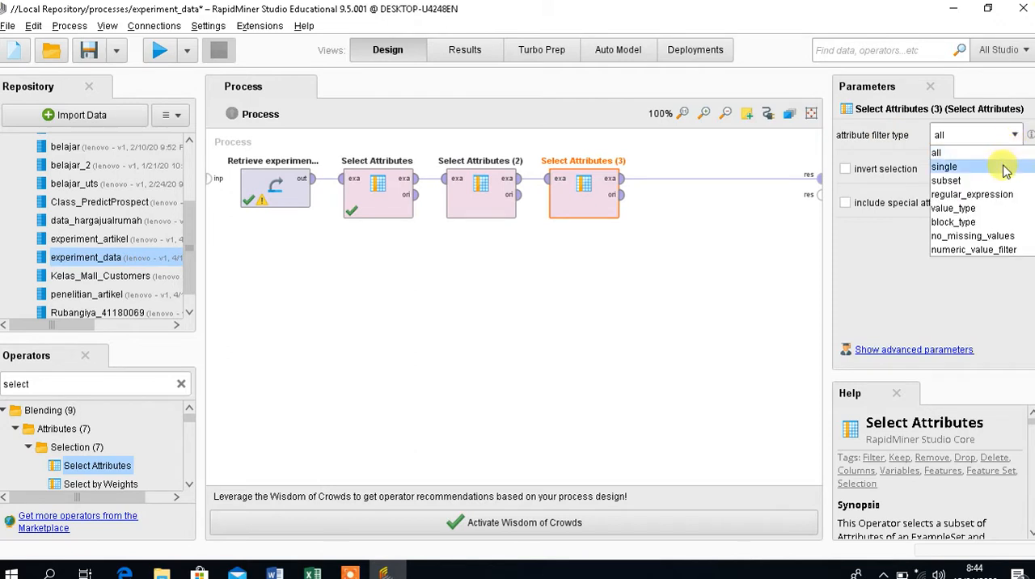
left_click(1005, 166)
left_click(1014, 169)
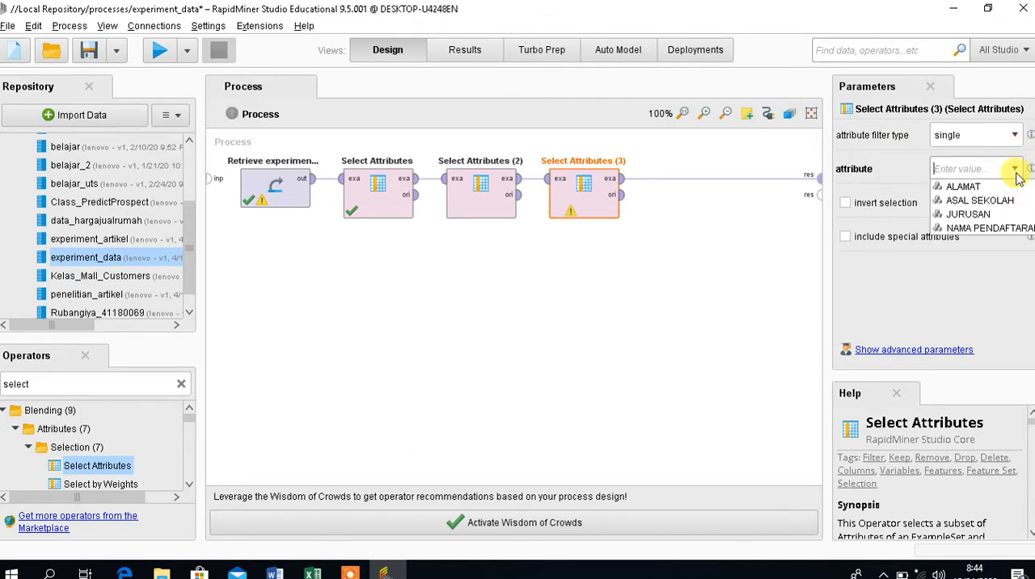
left_click(984, 231)
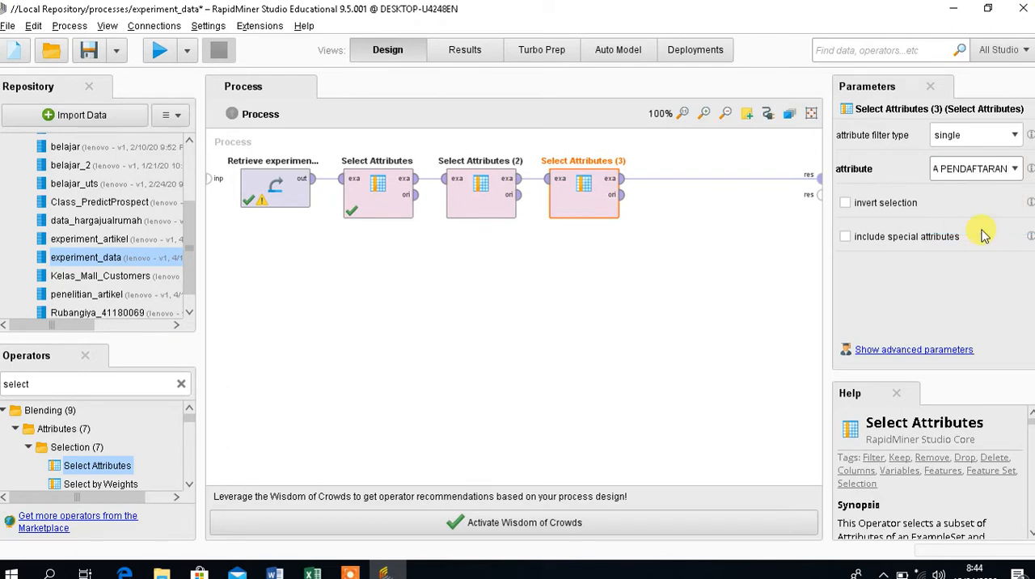
left_click(842, 203)
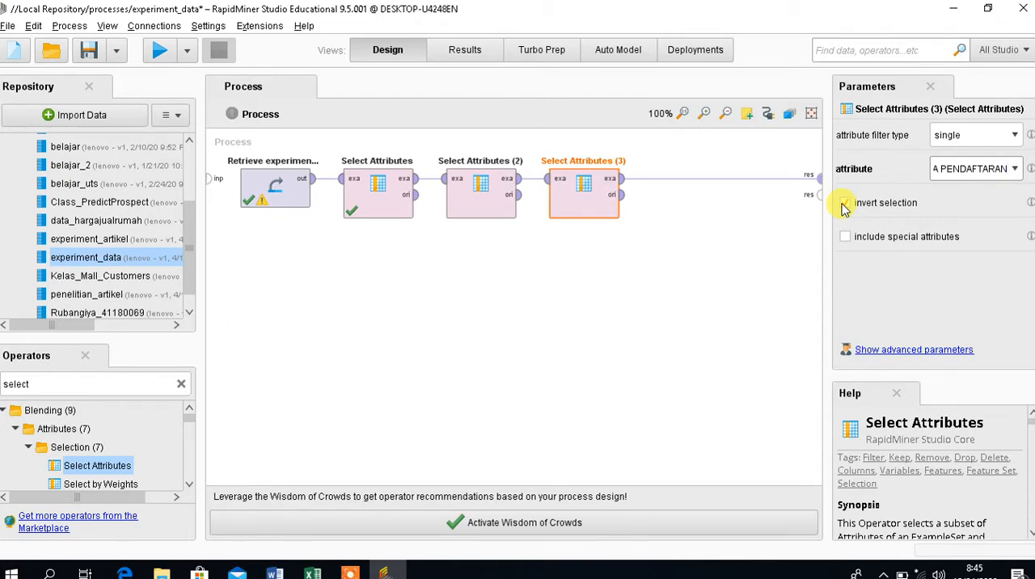
left_click(722, 264)
Run the process to check the filtered example set, and disconnect Select Attributes (3) from the process result port.
left_click(161, 50)
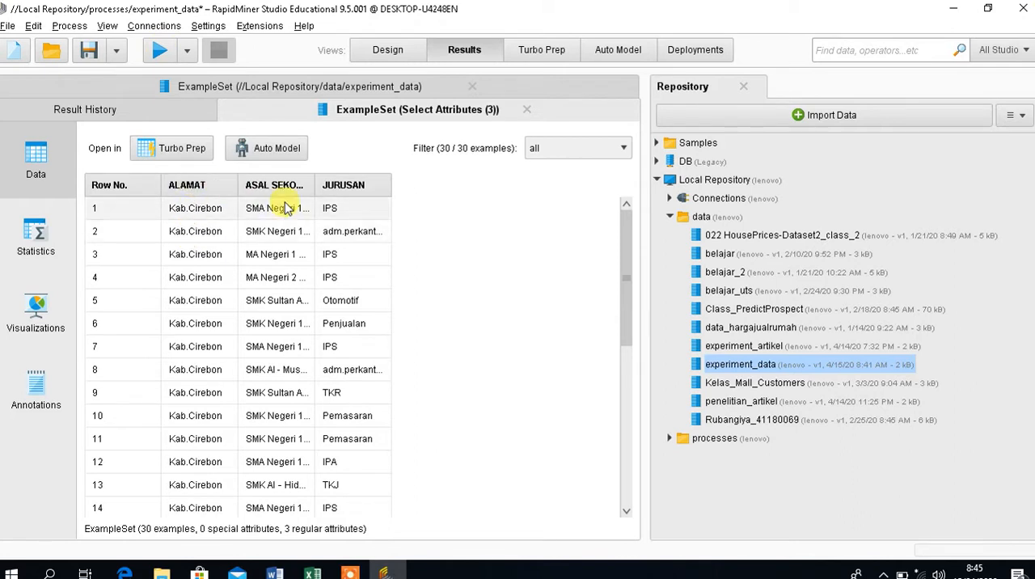
left_click(380, 51)
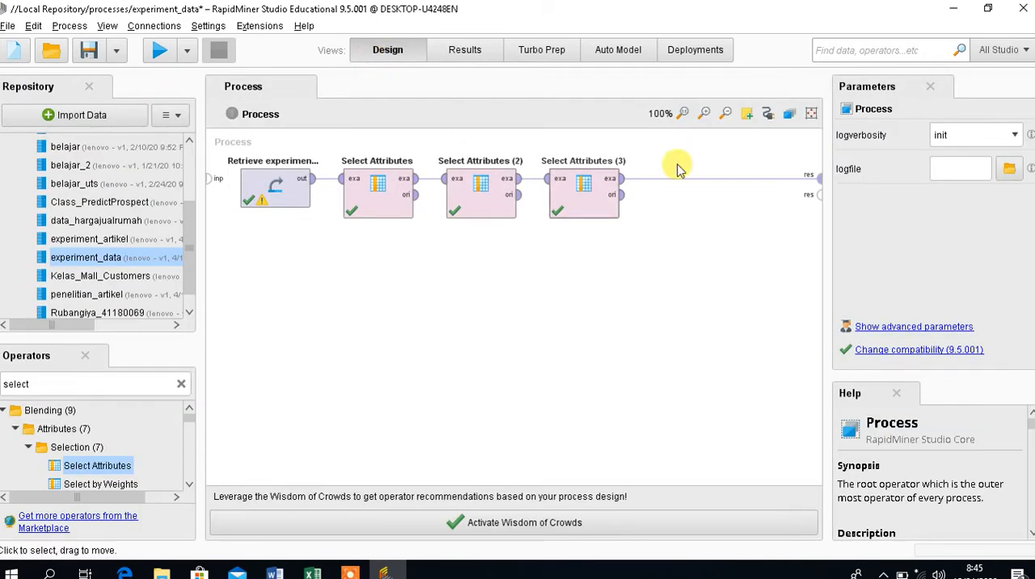
left_click(720, 180, "alt")
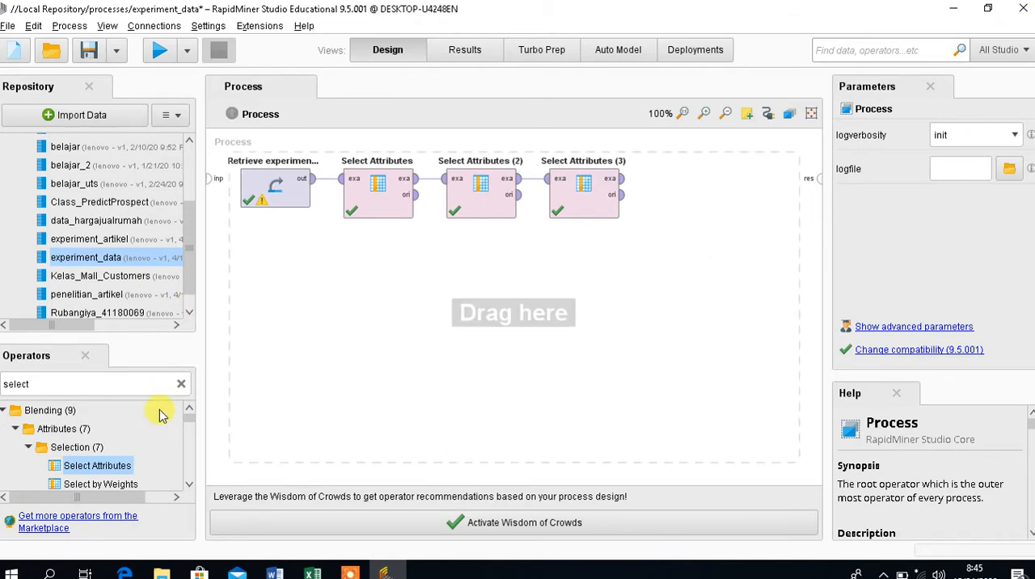
Add a Normalize operator after Select Attributes (3), feeding it the filtered example set and connecting its example set output to the process result.
left_click(181, 386)
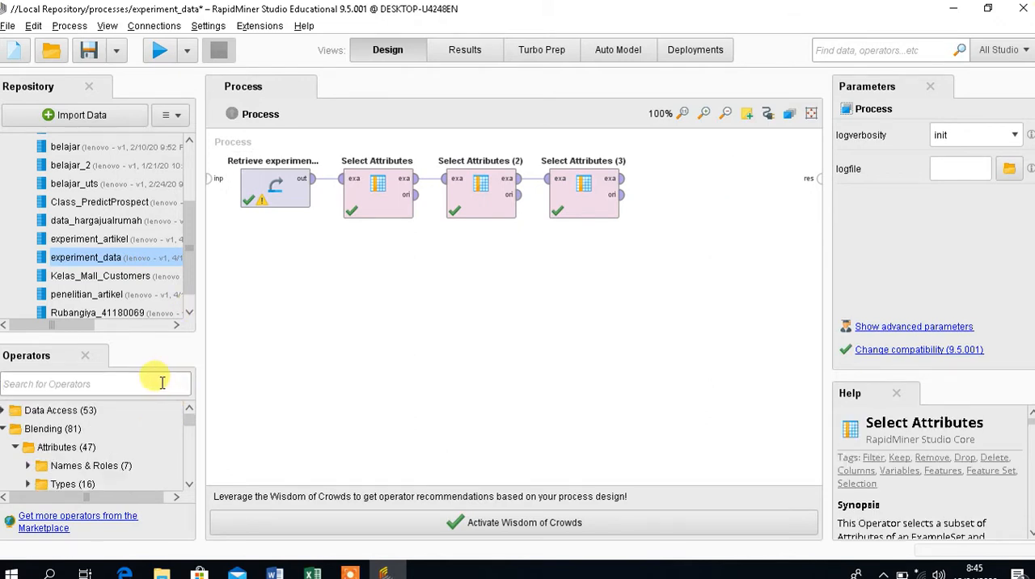
type("nor")
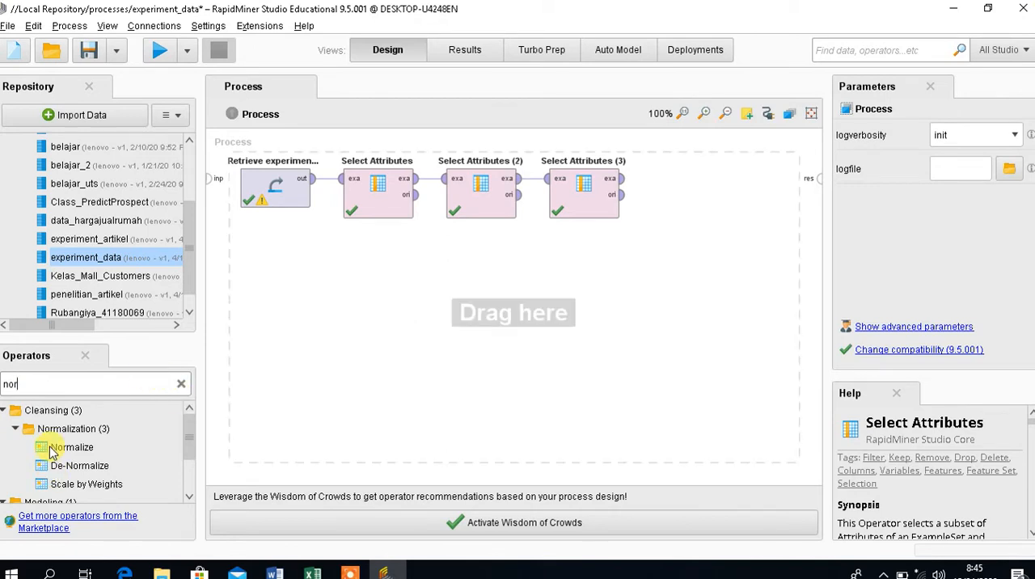
left_click_drag(51, 449, 696, 179)
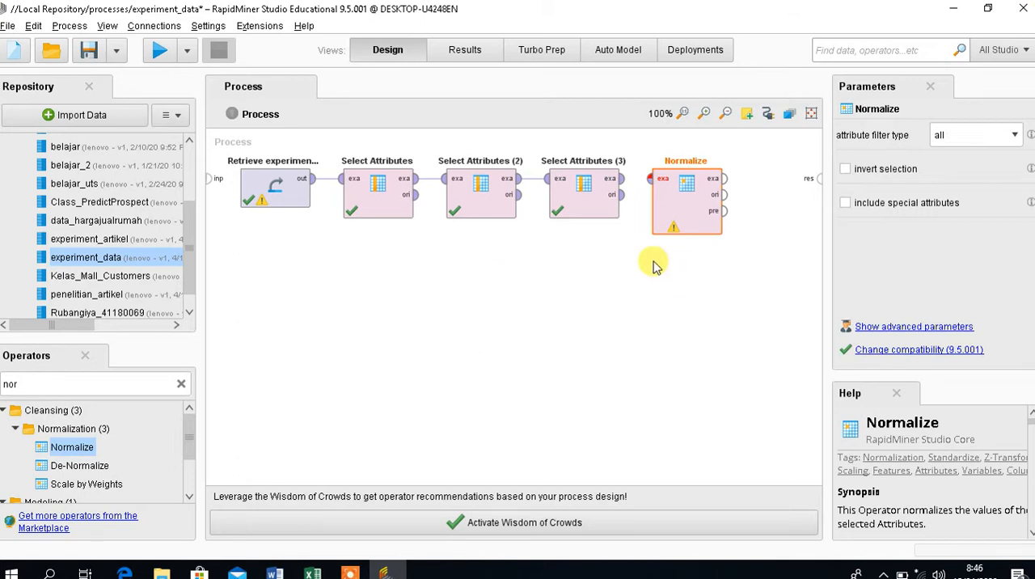
left_click(619, 179)
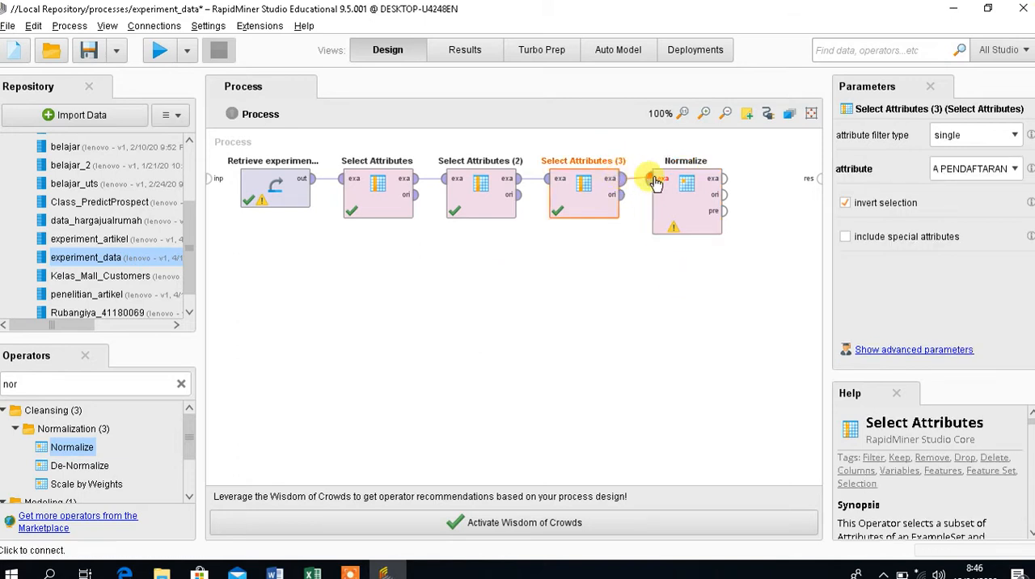
left_click(724, 179)
left_click(818, 179)
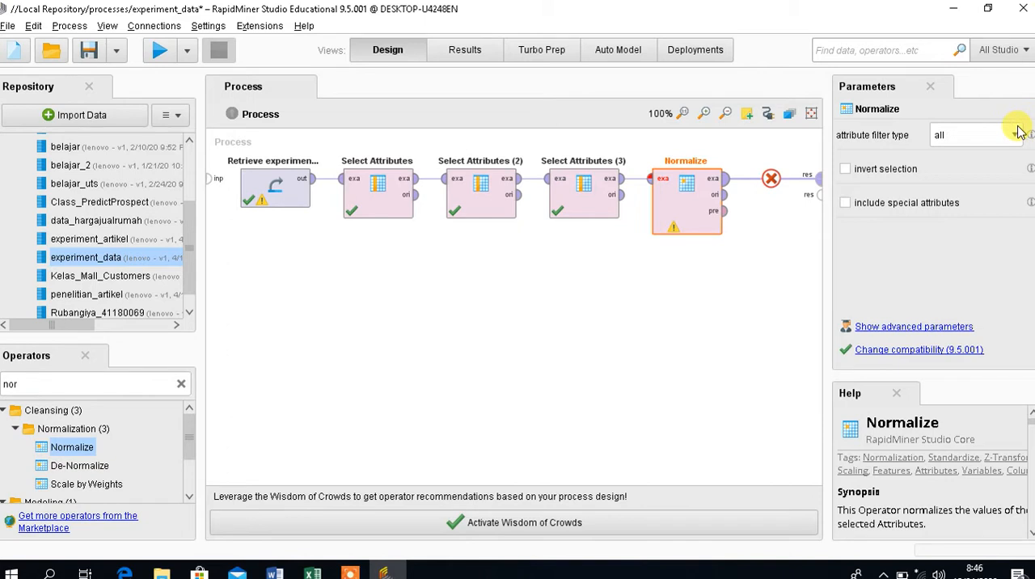
Set Normalize to attribute filter type value_type with value type integer, and run the process to check its example set.
left_click(1017, 134)
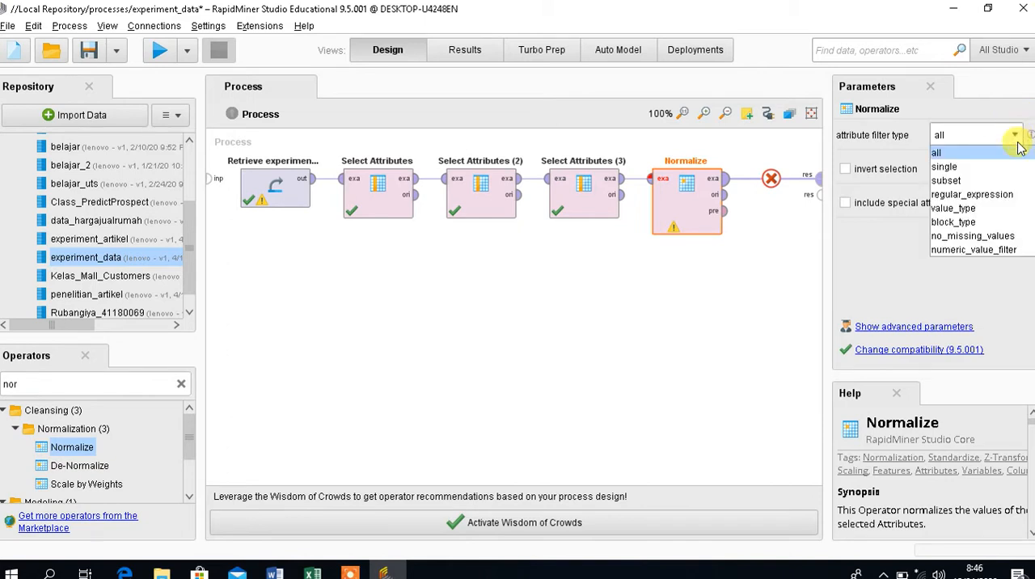
left_click(1015, 212)
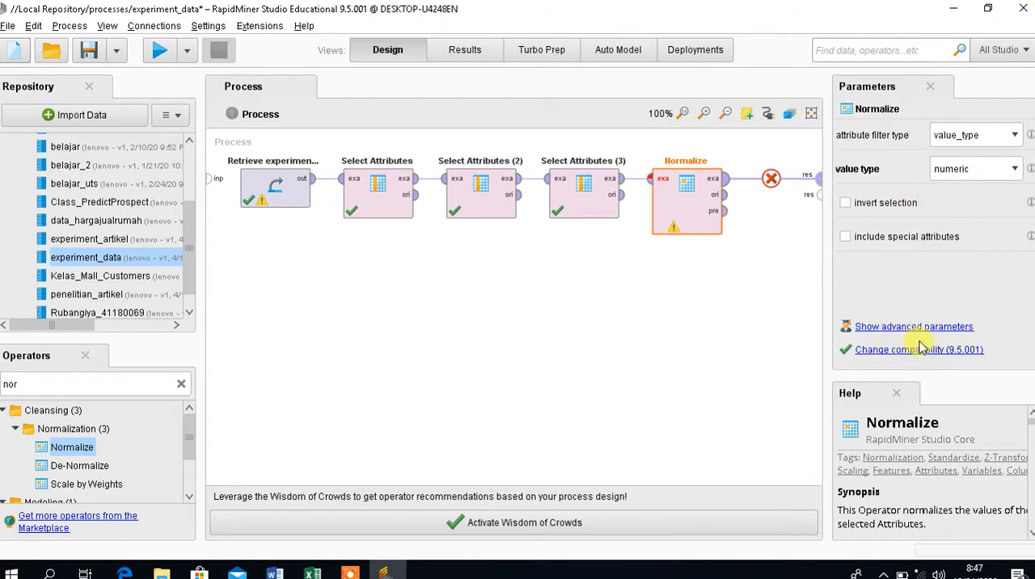
left_click(1013, 172)
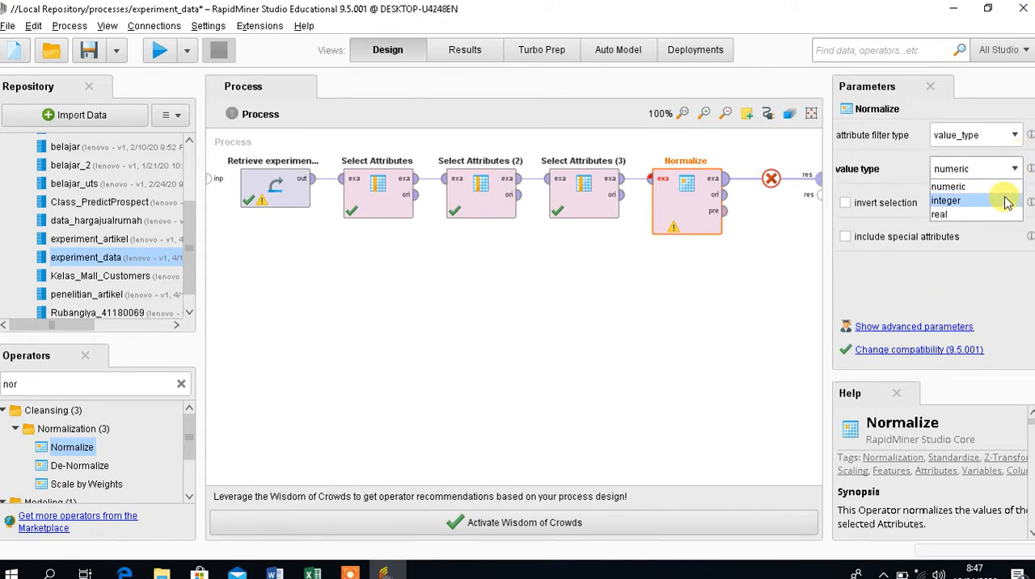
left_click(1006, 201)
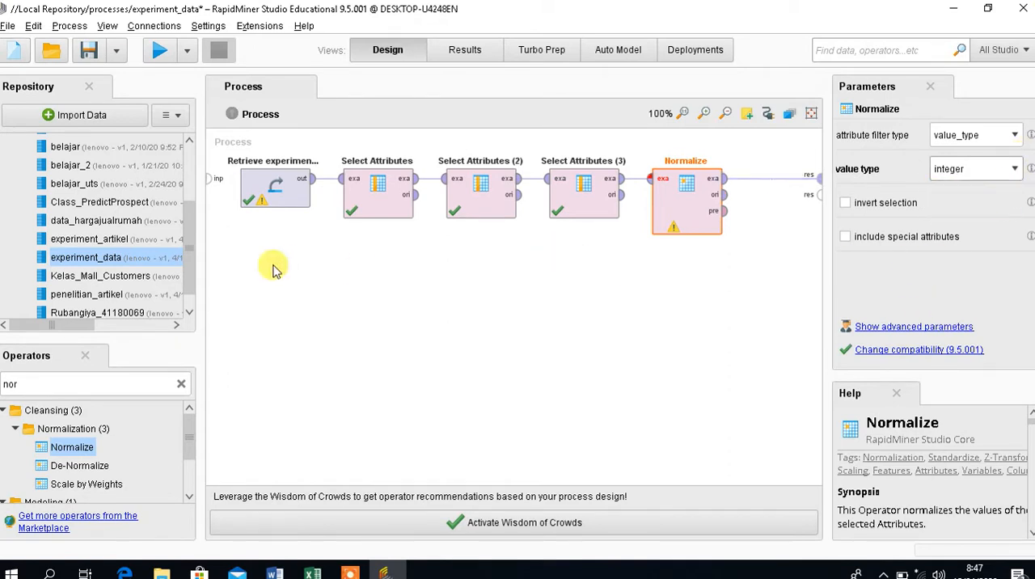
left_click(162, 50)
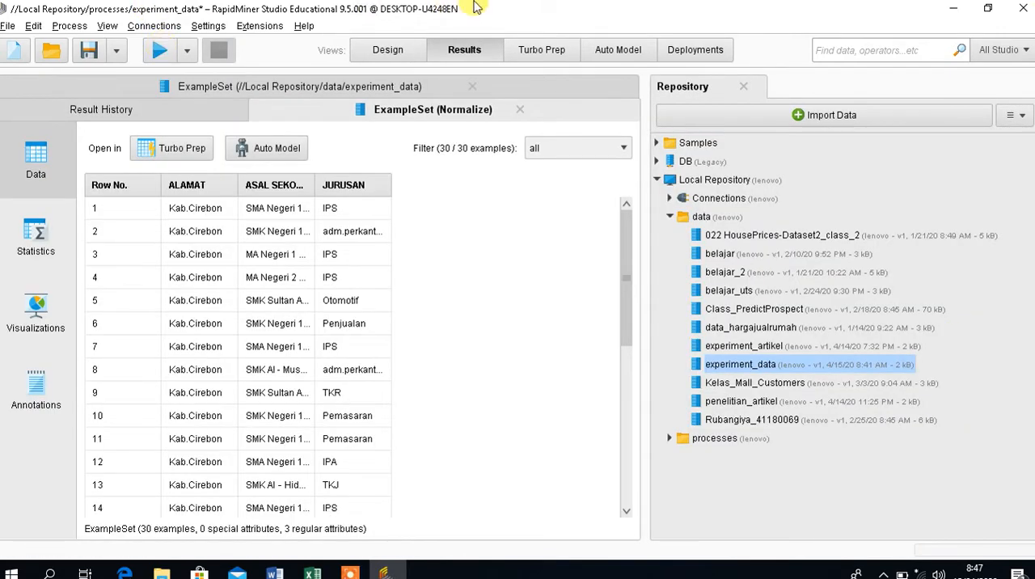
left_click(382, 49)
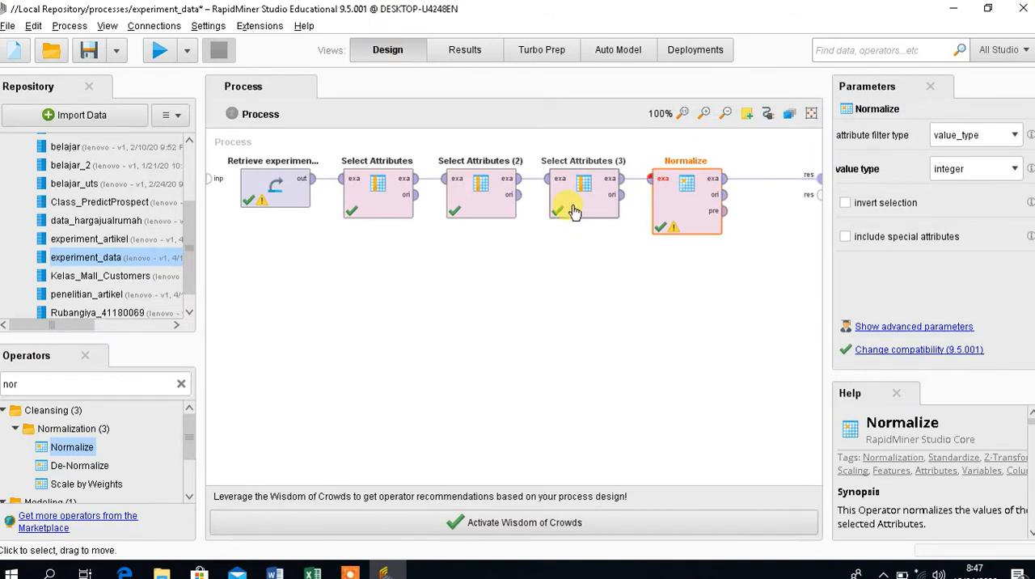
Move Select Attributes (3) and Normalize into a second row below Retrieve experiment_data, and disconnect Normalize from the process result port.
left_click_drag(570, 223, 287, 295)
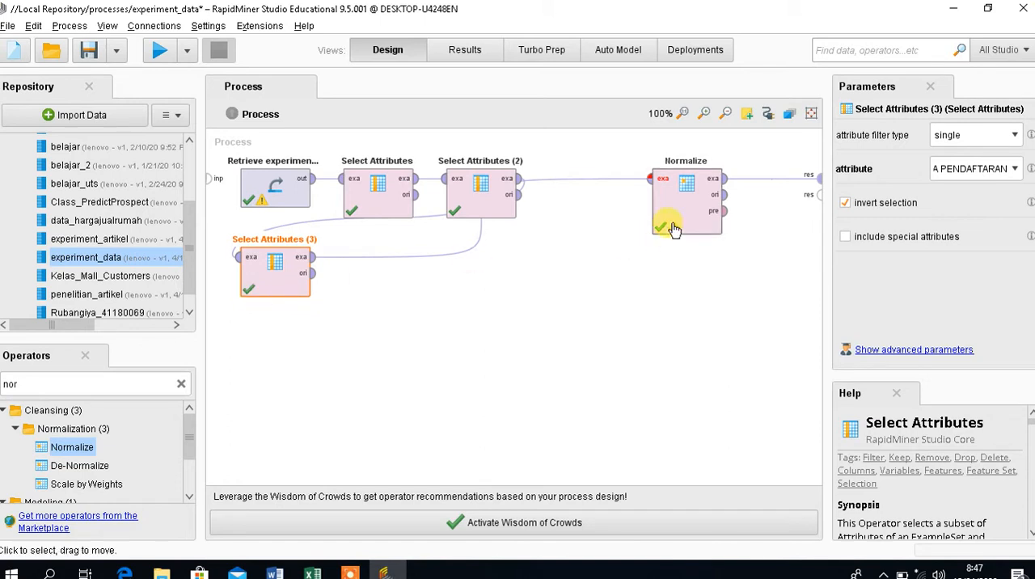
left_click_drag(666, 225, 341, 296)
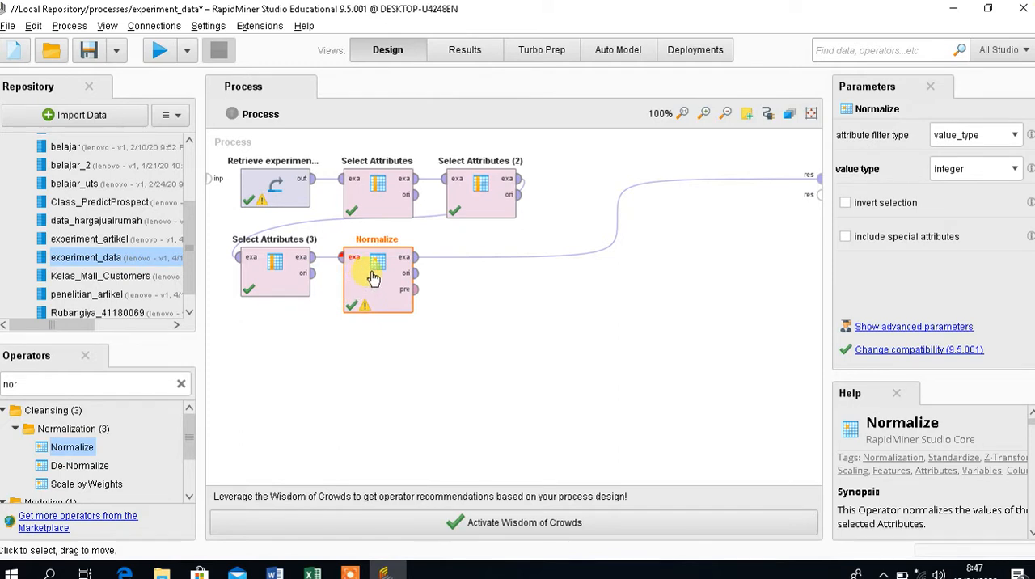
left_click(469, 290)
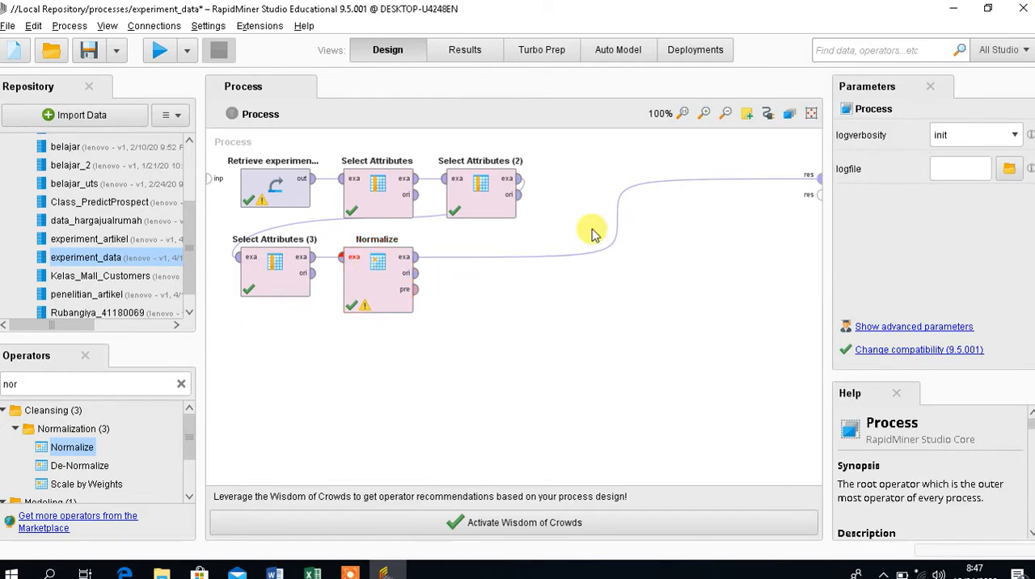
left_click(616, 223, "alt")
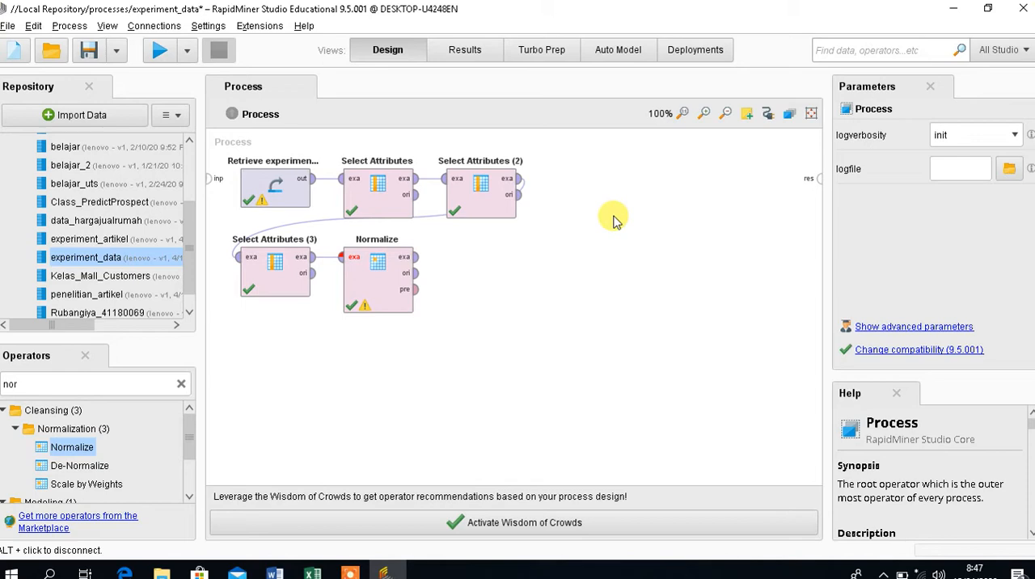
Add a Nominal to Numerical operator after Normalize, feeding it the normalized example set and connecting its example set output to the process result.
left_click(485, 53)
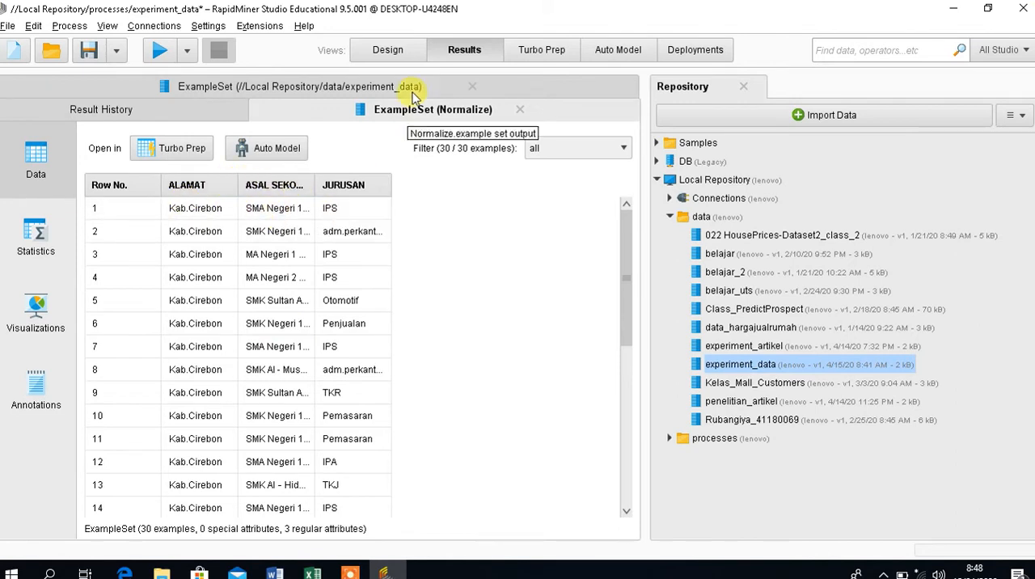
left_click(386, 49)
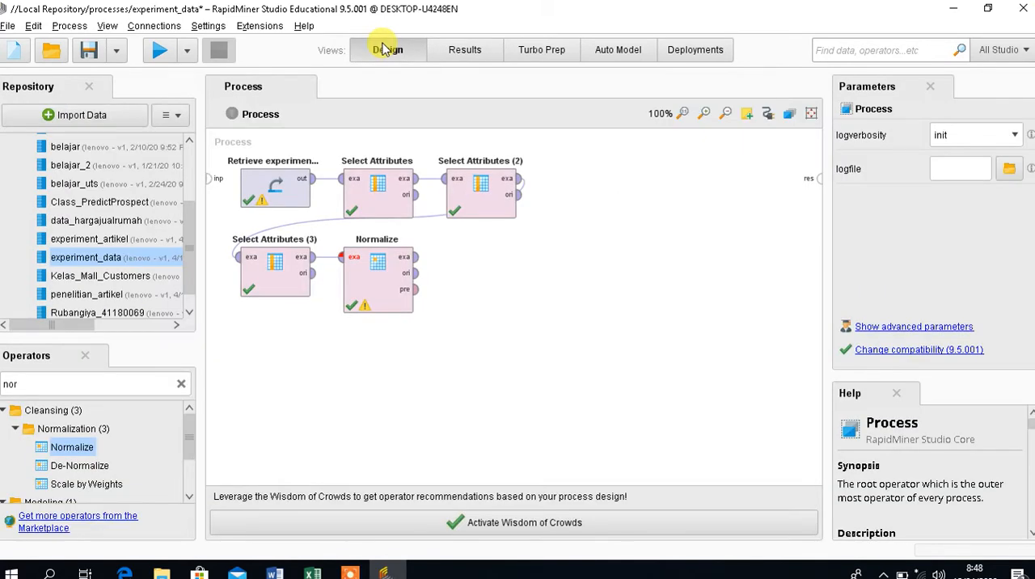
left_click(183, 384)
type("nominal")
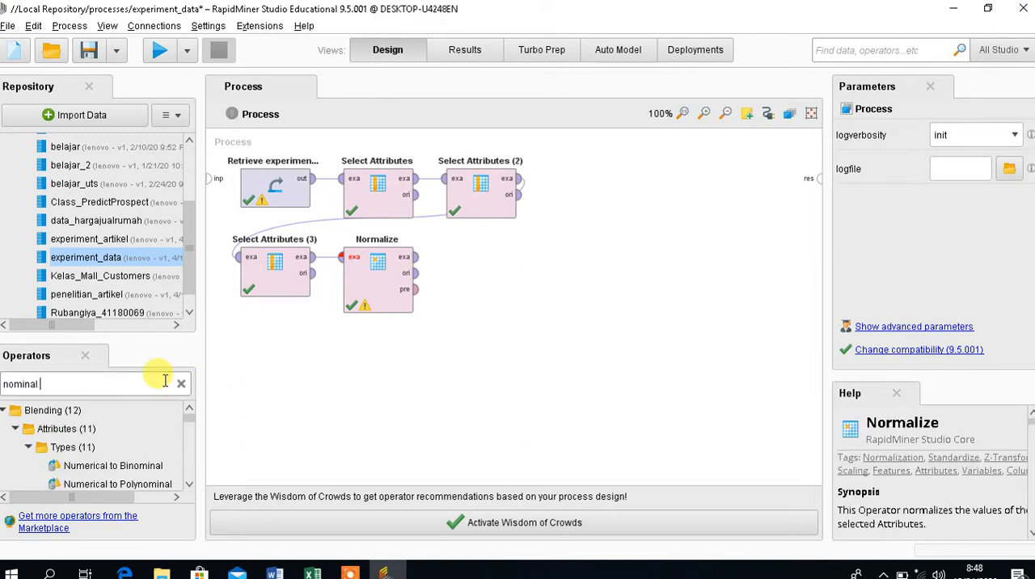
type(" to numer")
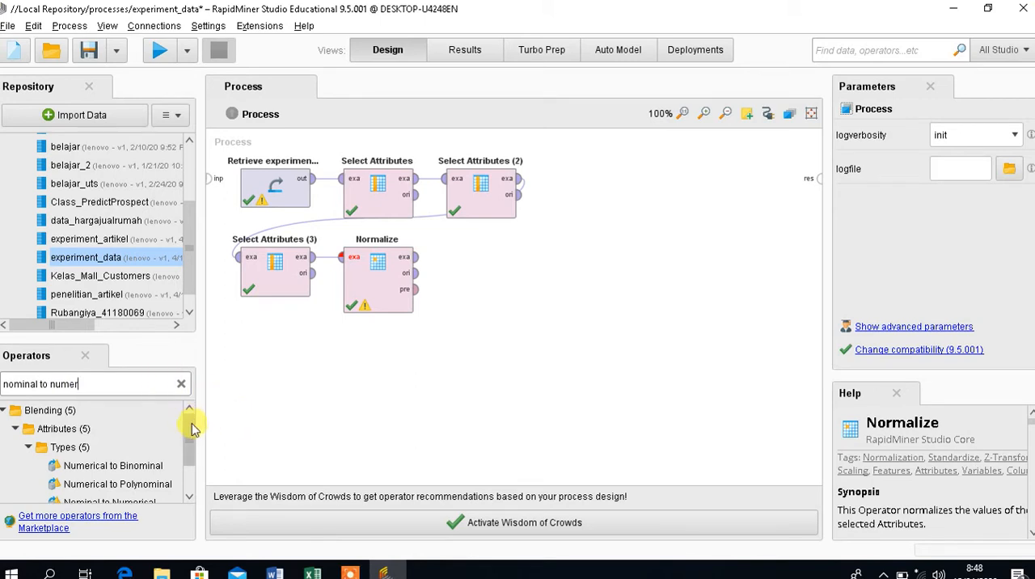
left_click_drag(189, 422, 192, 444)
left_click_drag(136, 466, 444, 258)
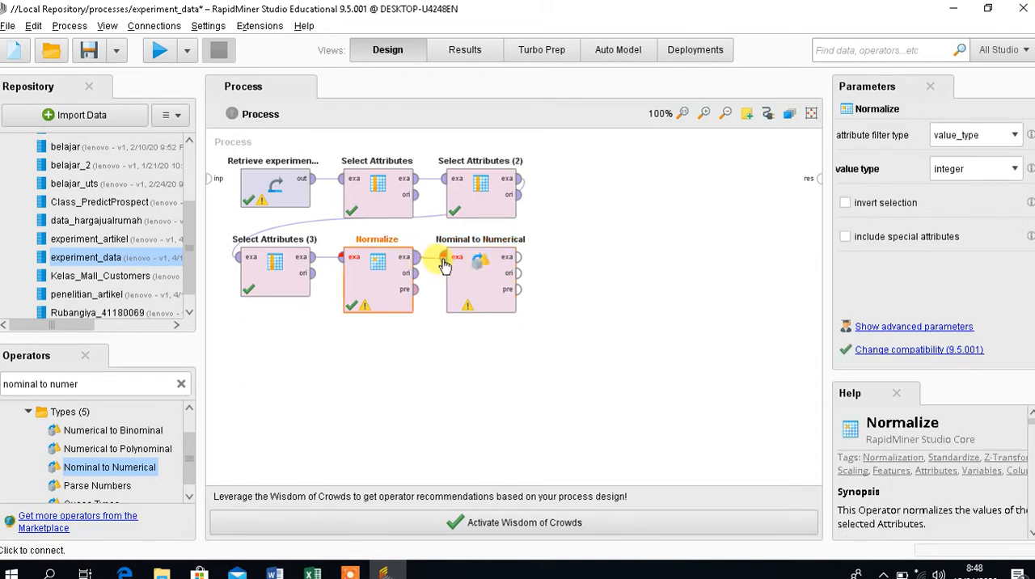
left_click(514, 258)
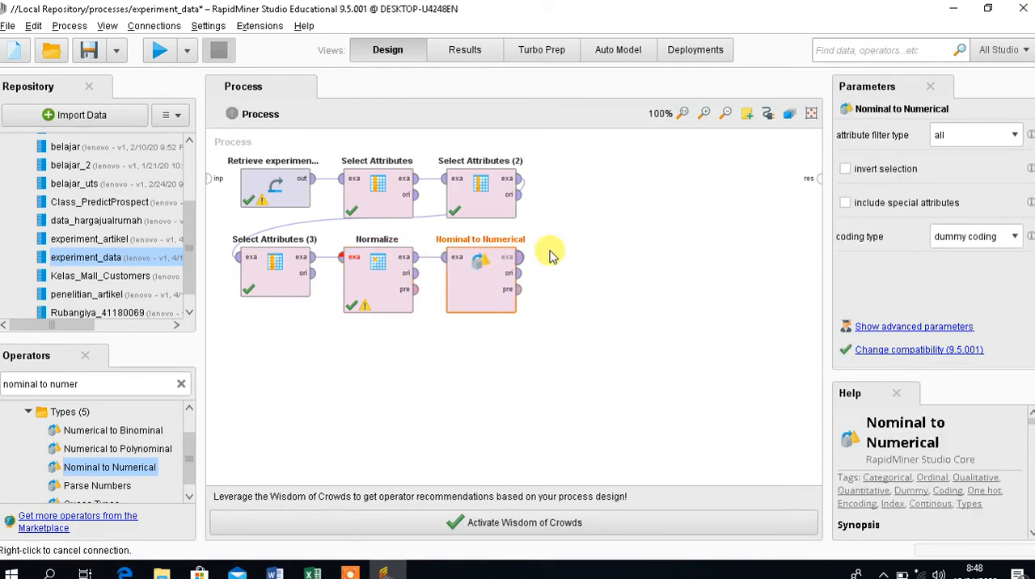
left_click(815, 183)
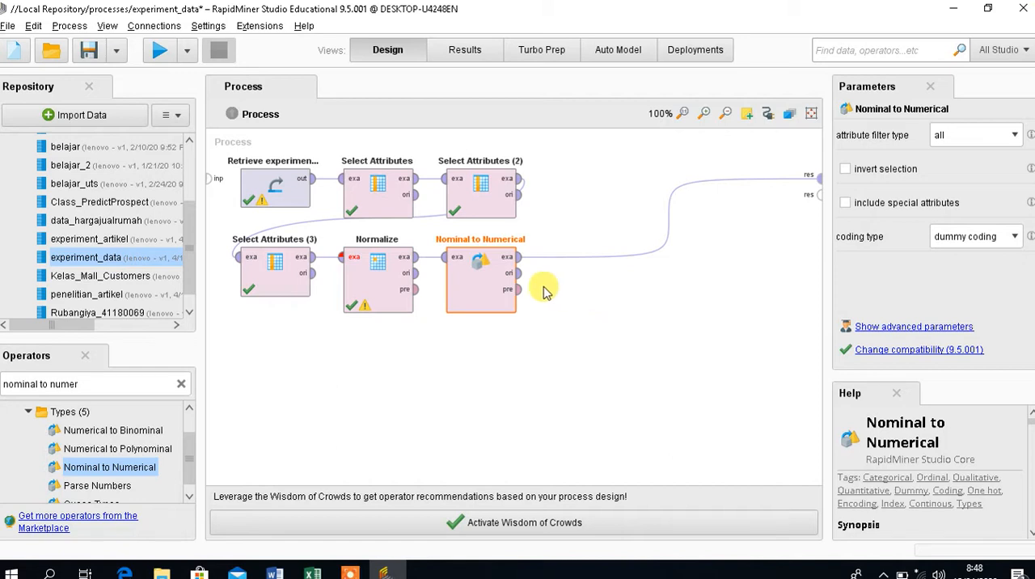
Set Nominal to Numerical to attribute filter type single, attribute ALAMAT and coding type unique integers.
left_click(1015, 136)
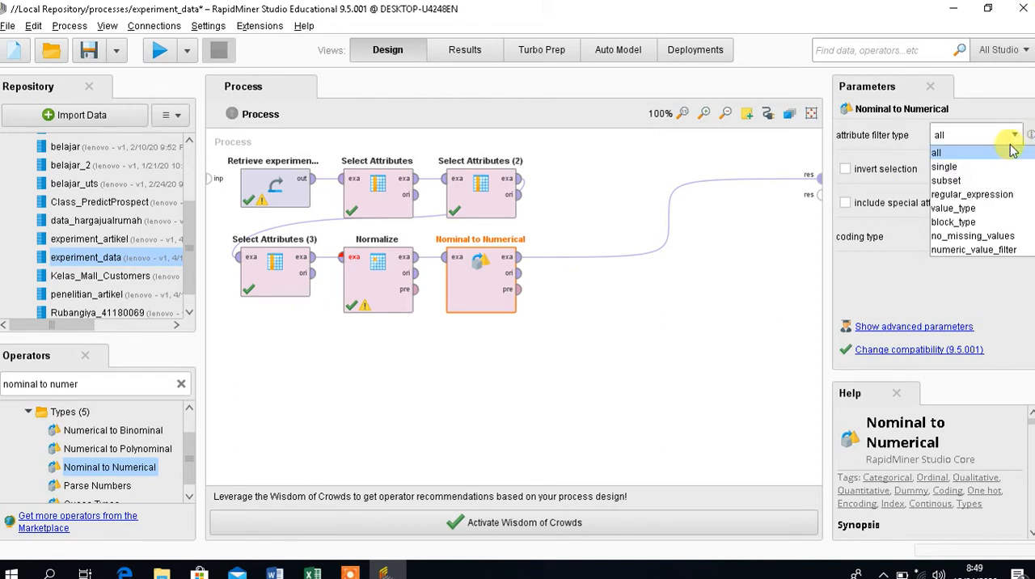
left_click(996, 166)
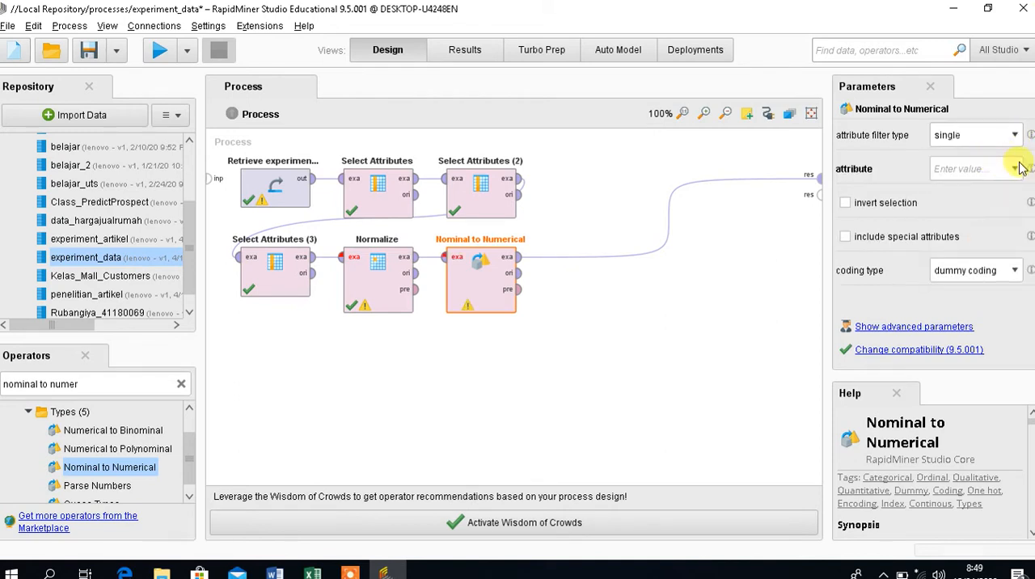
left_click(1016, 169)
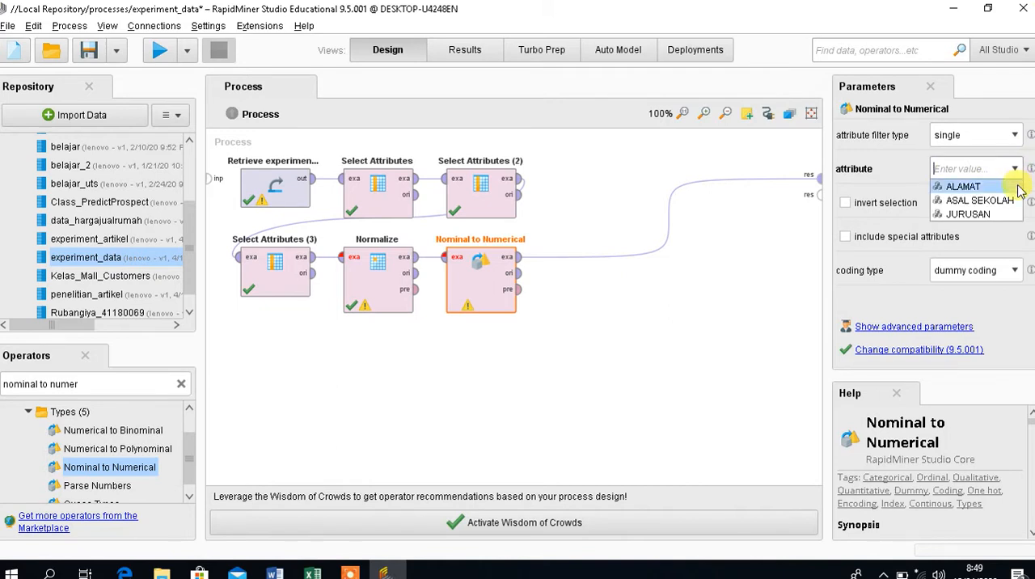
left_click(1018, 187)
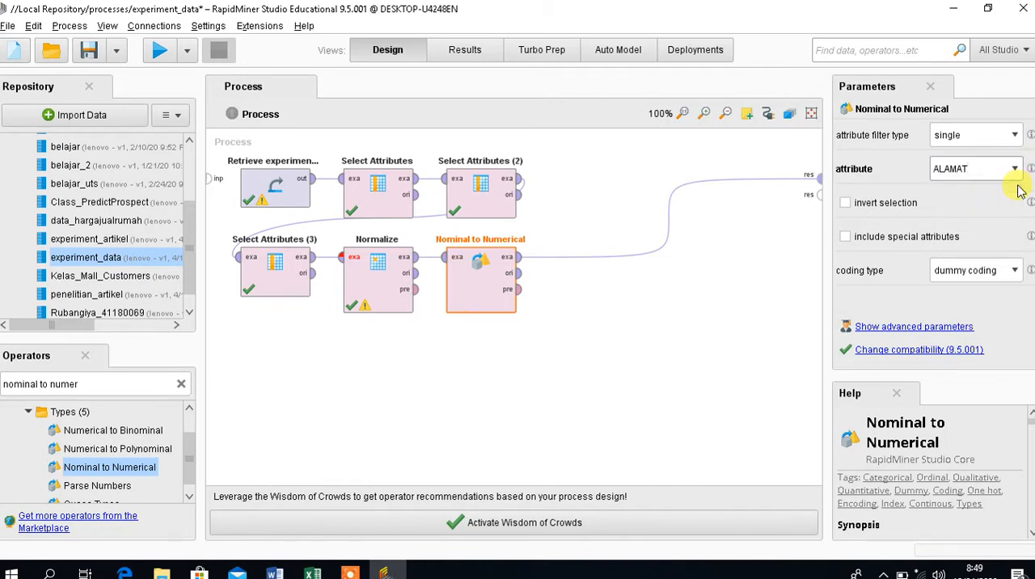
left_click(1014, 274)
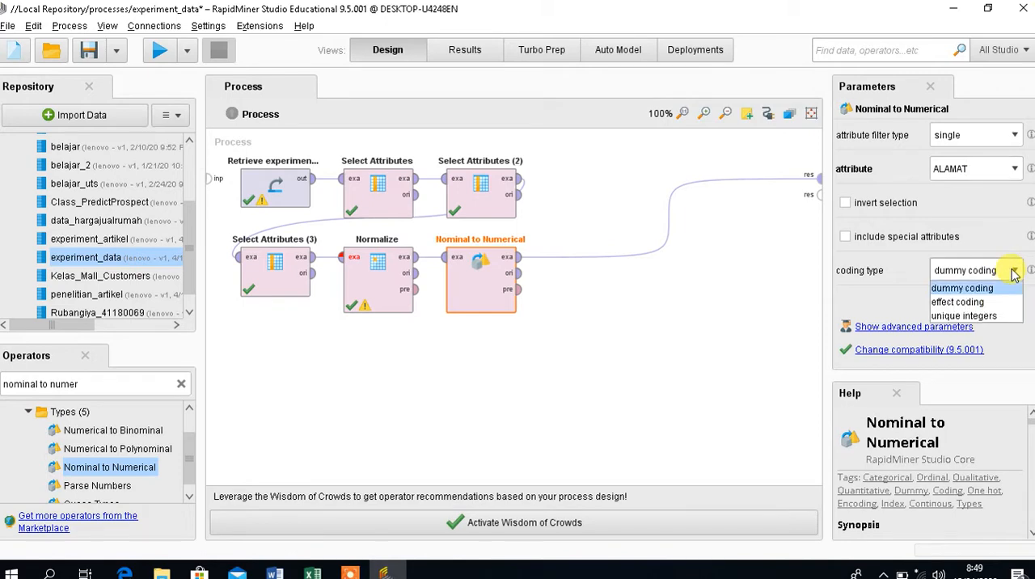
left_click(986, 317)
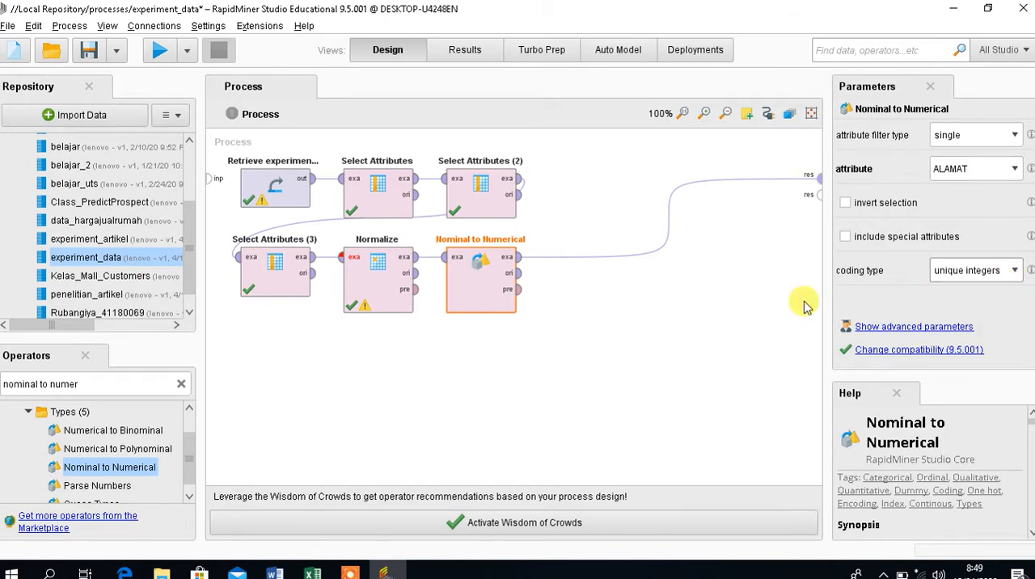
Run the process and check the ALAMAT column in the Nominal to Numerical example set.
left_click(160, 53)
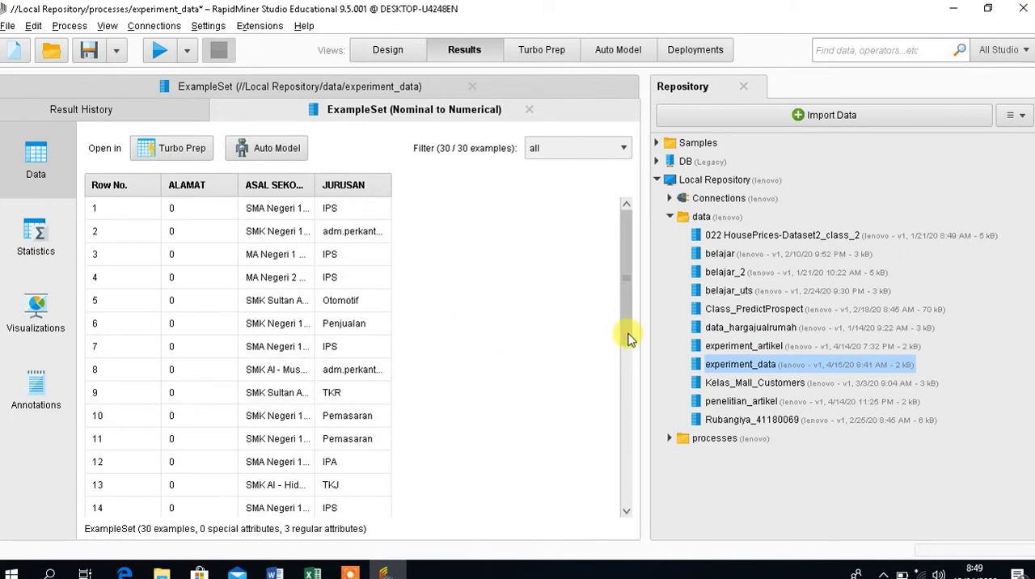
mouse_move(625, 338)
left_mouse_down()
mouse_move(605, 563)
mouse_move(623, 319)
left_mouse_up()
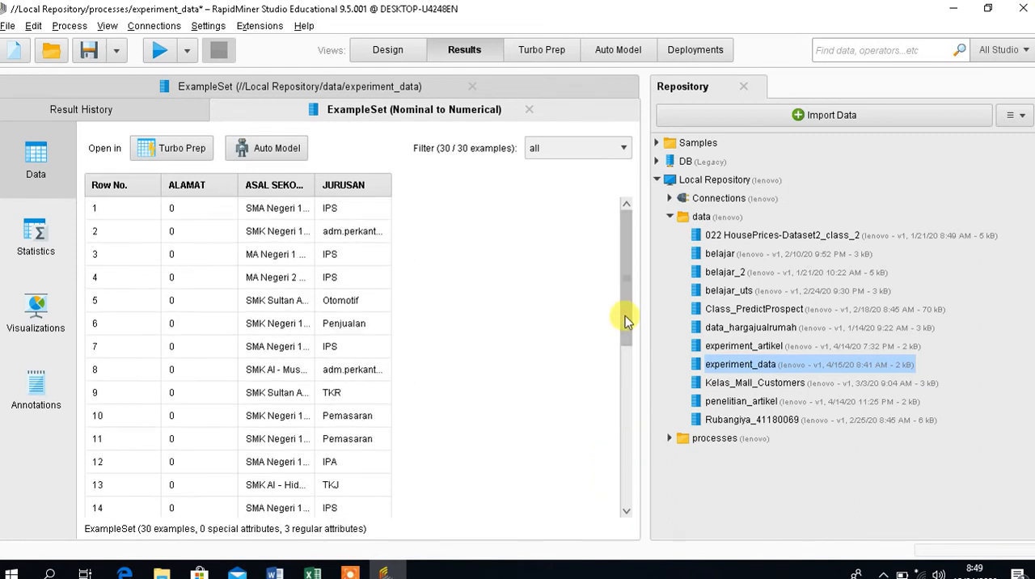
left_click(385, 51)
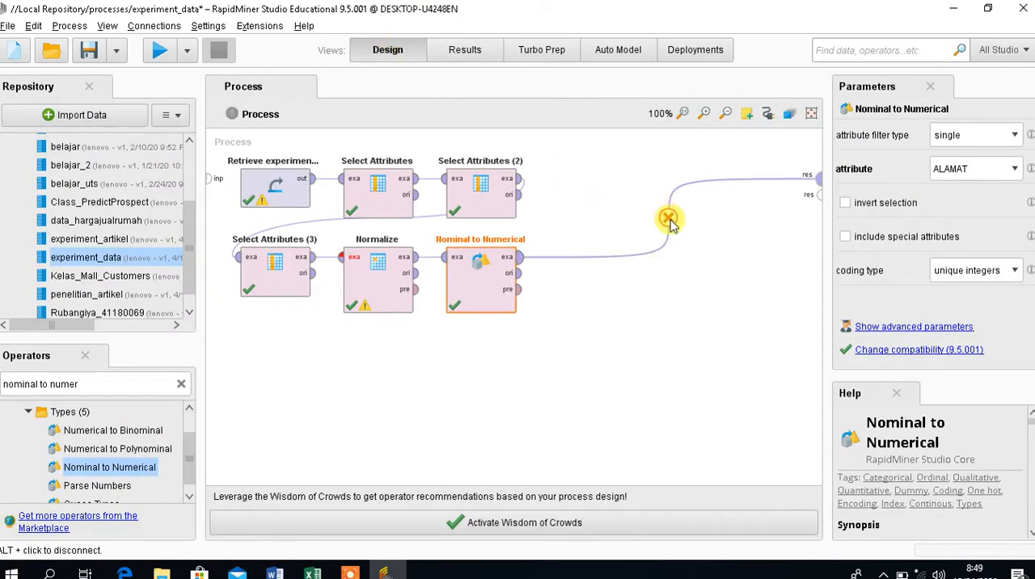
left_click(478, 56)
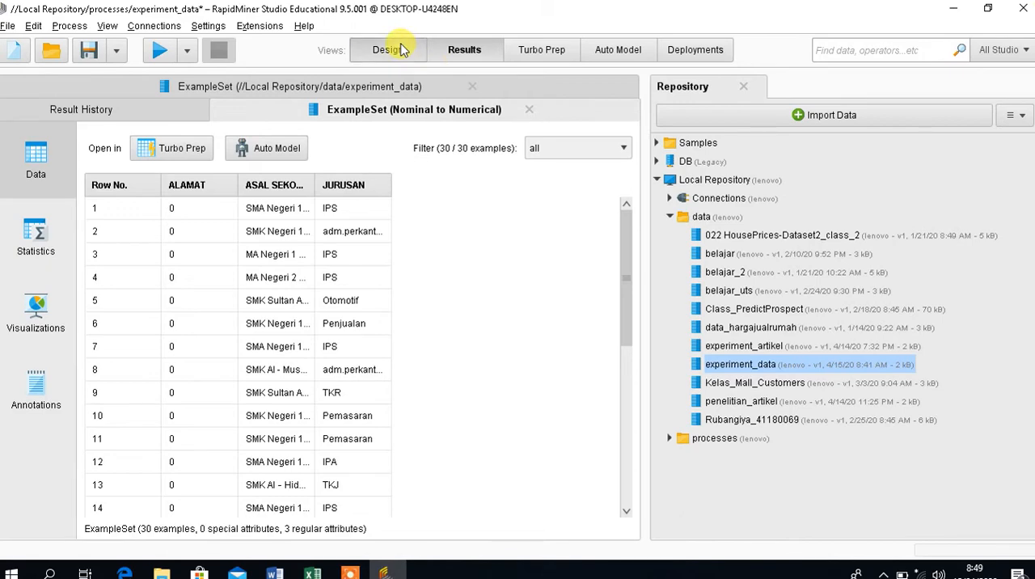
left_click(388, 50)
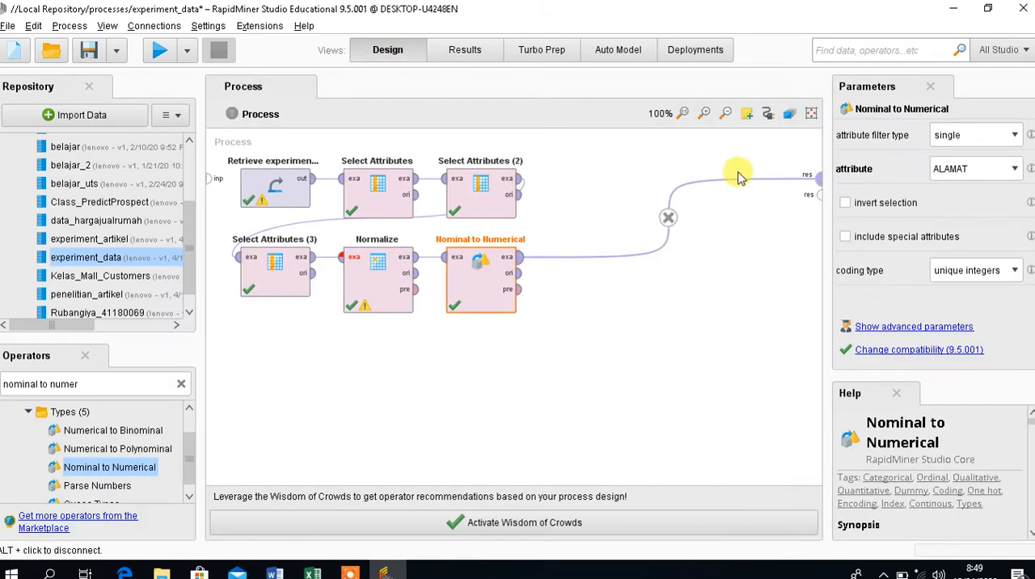
Disconnect Nominal to Numerical from the process result port and add two more Nominal to Numerical operators in a third row.
left_click(667, 221)
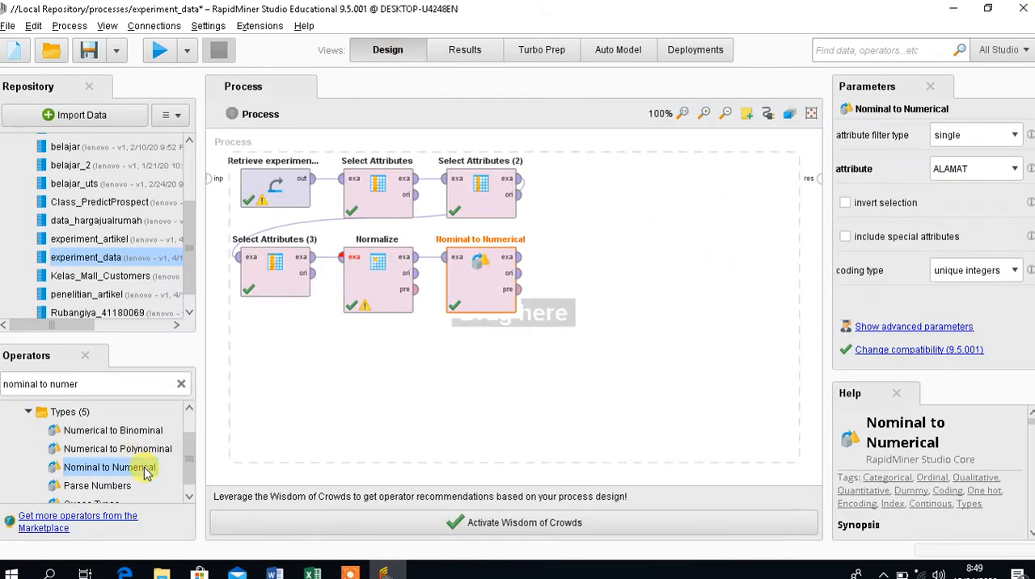
left_click_drag(145, 473, 264, 372)
left_click_drag(109, 467, 368, 376)
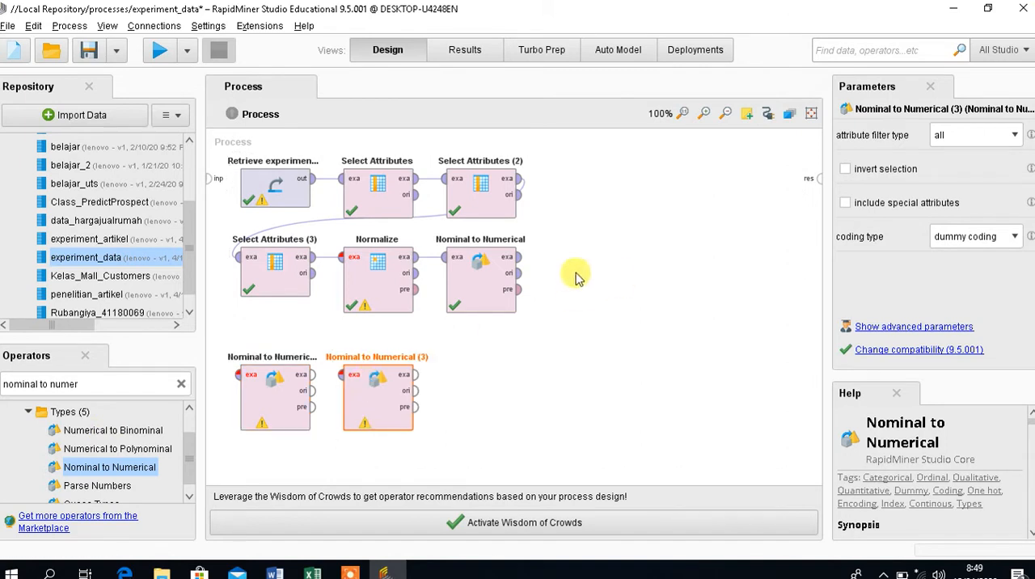
Chain the three Nominal to Numerical operators through their example set ports and connect the last one to the process result.
left_click(518, 261)
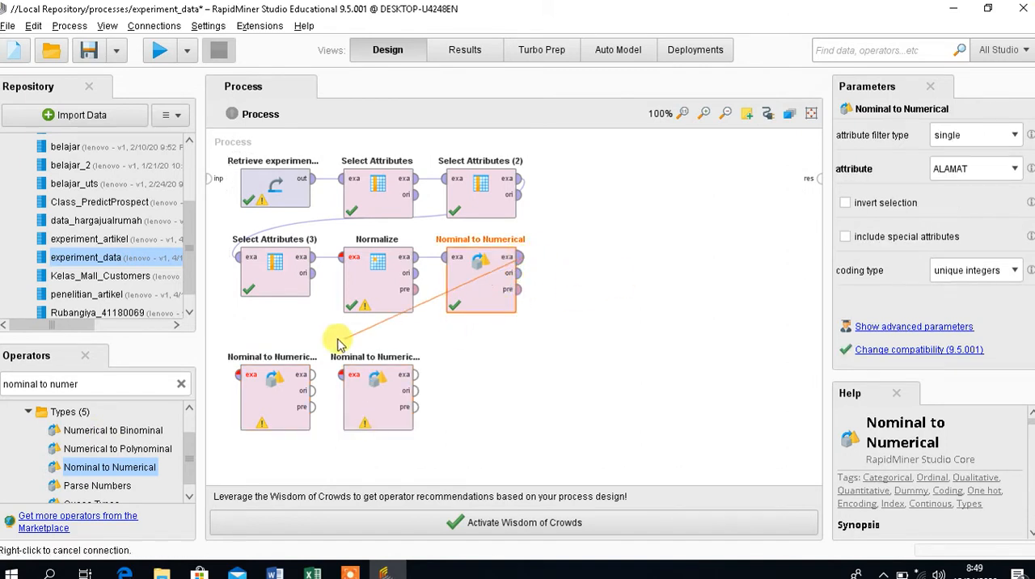
left_click(232, 381)
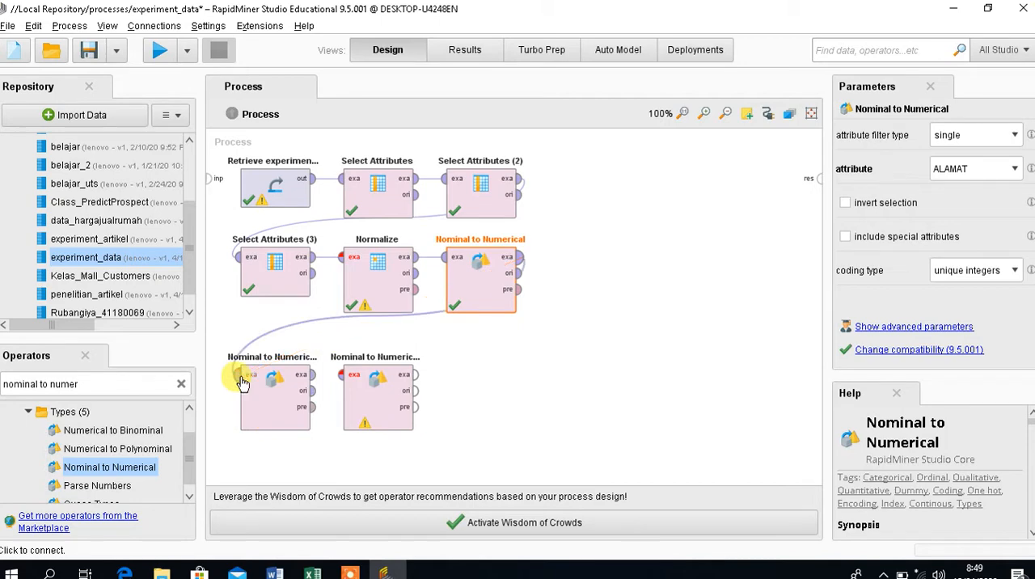
left_click(610, 303)
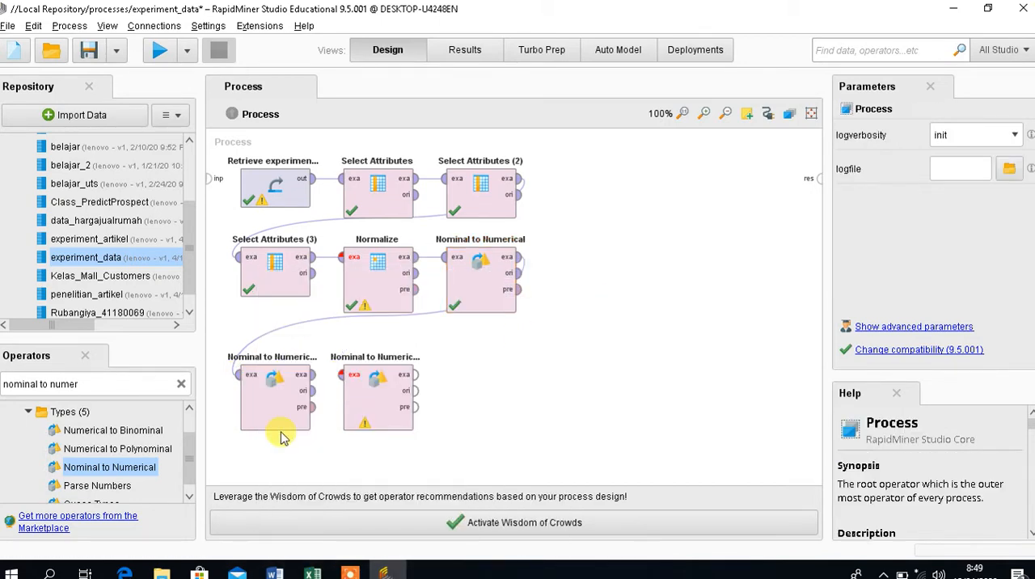
left_click(314, 374)
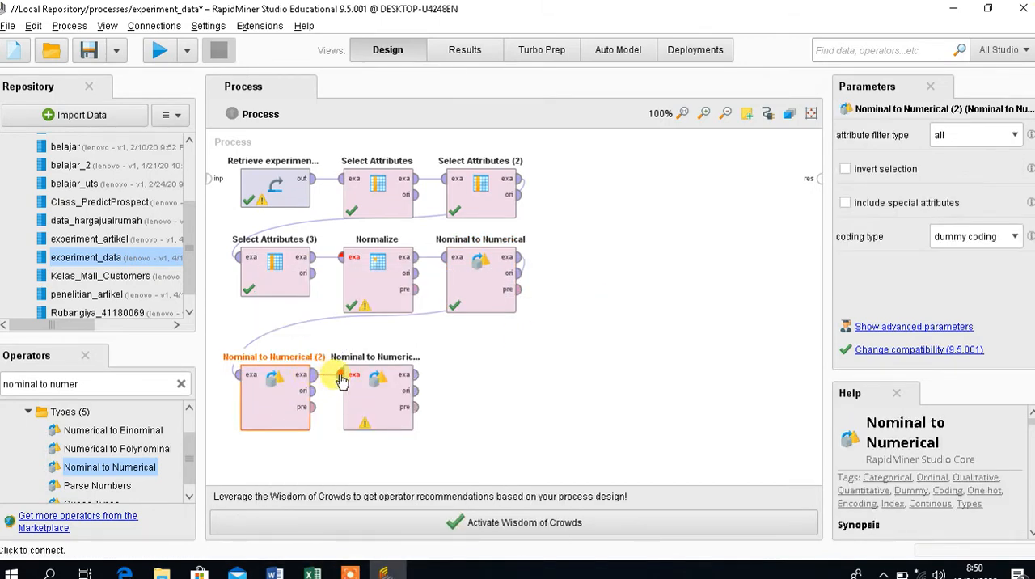
left_click(341, 375)
left_click(419, 375)
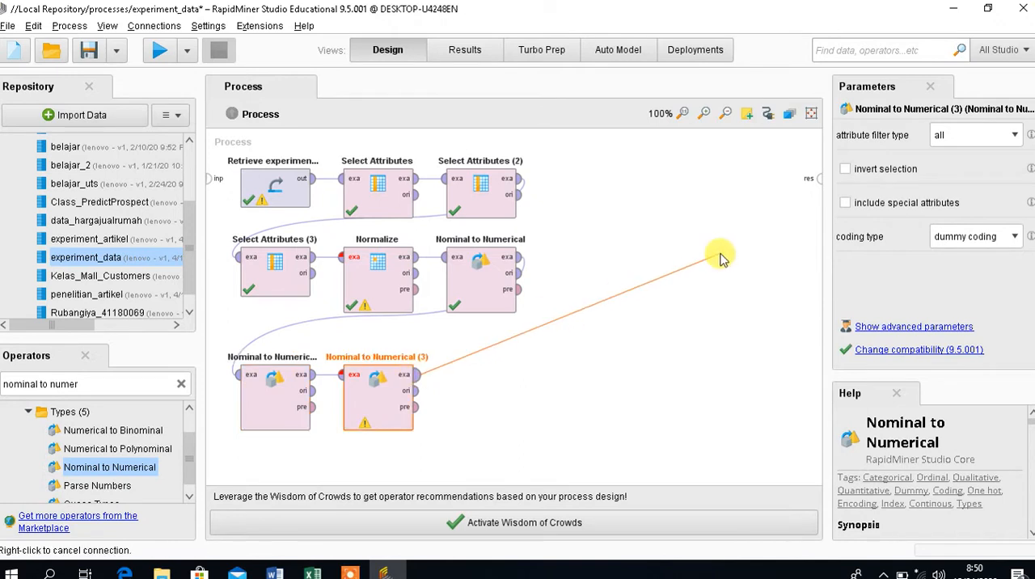
left_click(817, 176)
Set Nominal to Numerical (2) to attribute filter type single, attribute ASAL SEKOLAH and coding type unique integers.
left_click(289, 418)
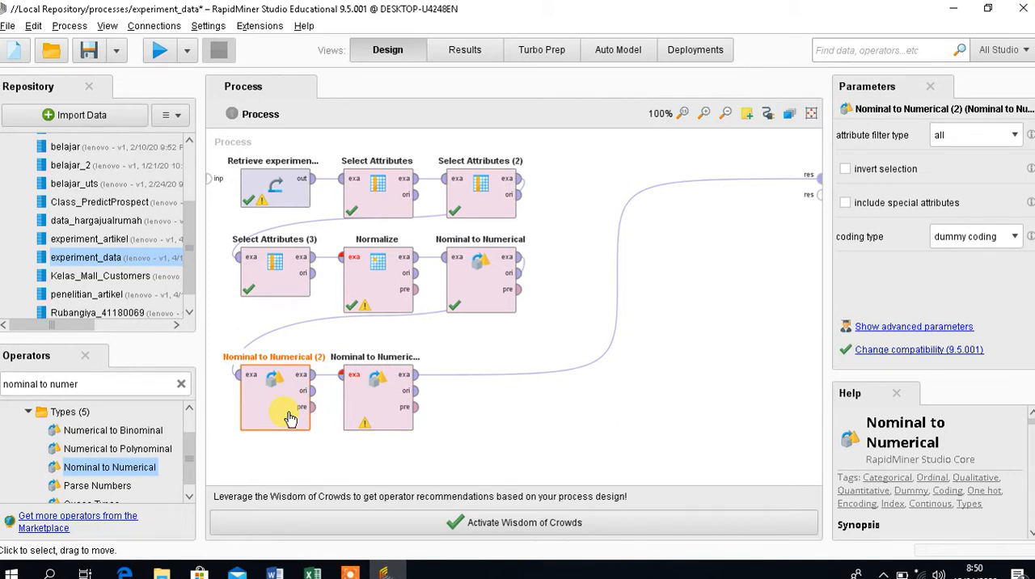
left_click(1016, 136)
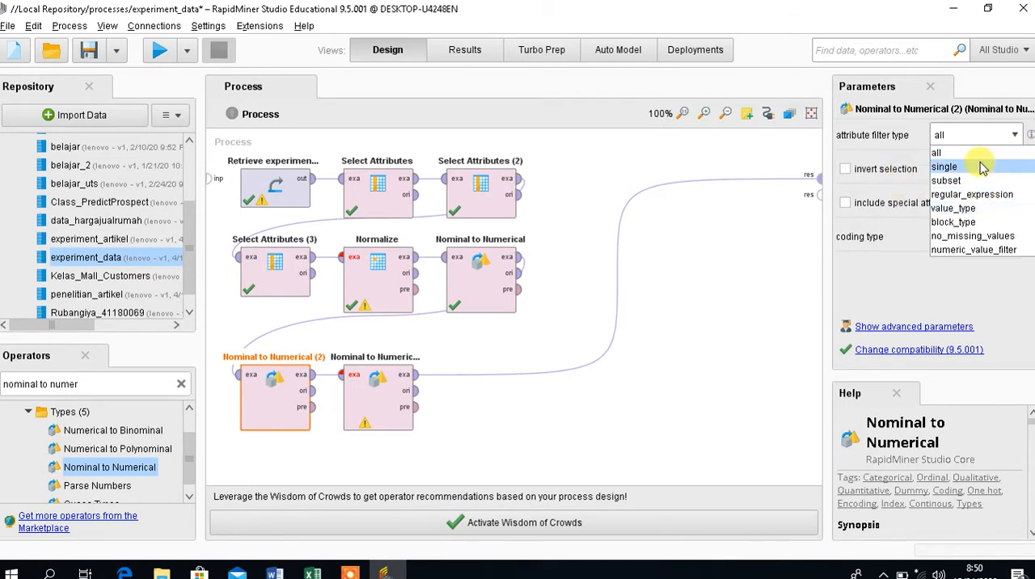
left_click(982, 166)
left_click(1013, 168)
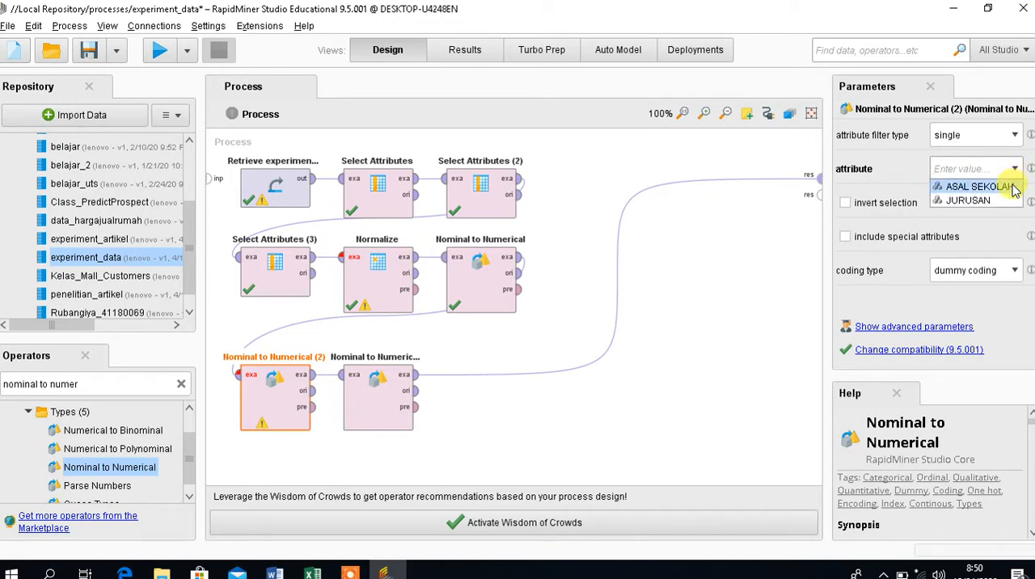
left_click(978, 187)
left_click(1016, 272)
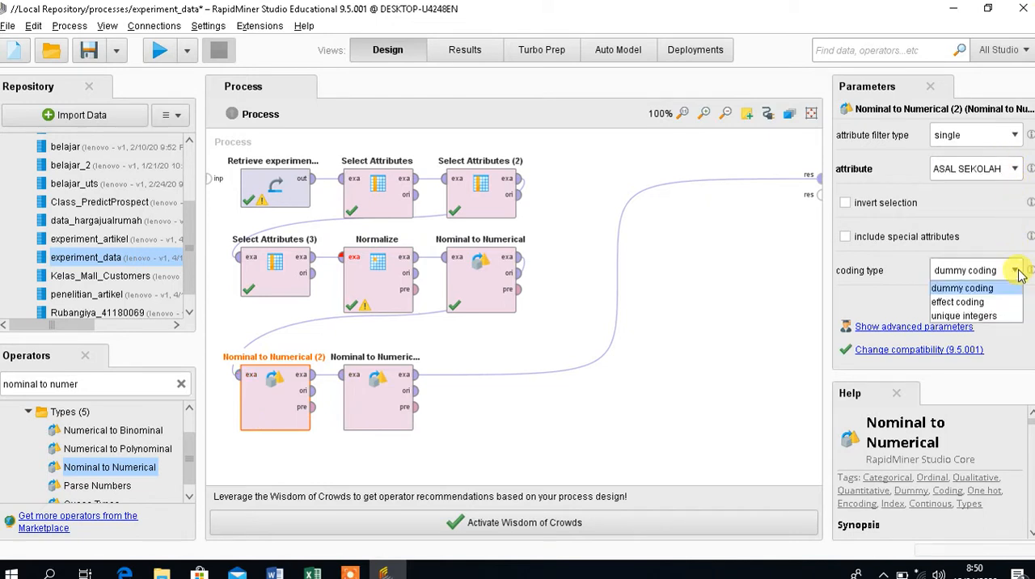
left_click(1012, 317)
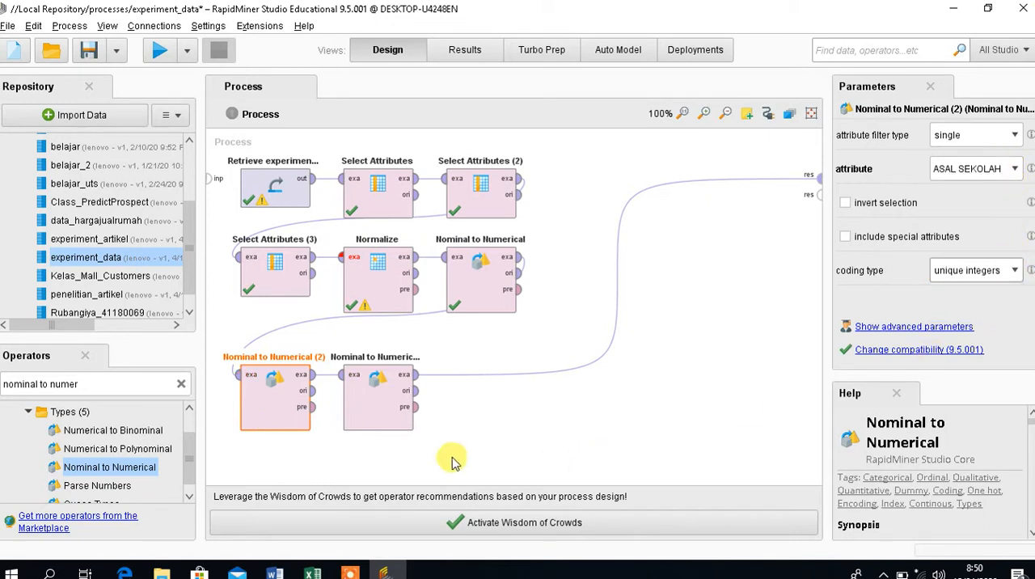
Set Nominal to Numerical (3) to attribute filter type single, attribute JURUSAN and coding type unique integers.
left_click(376, 413)
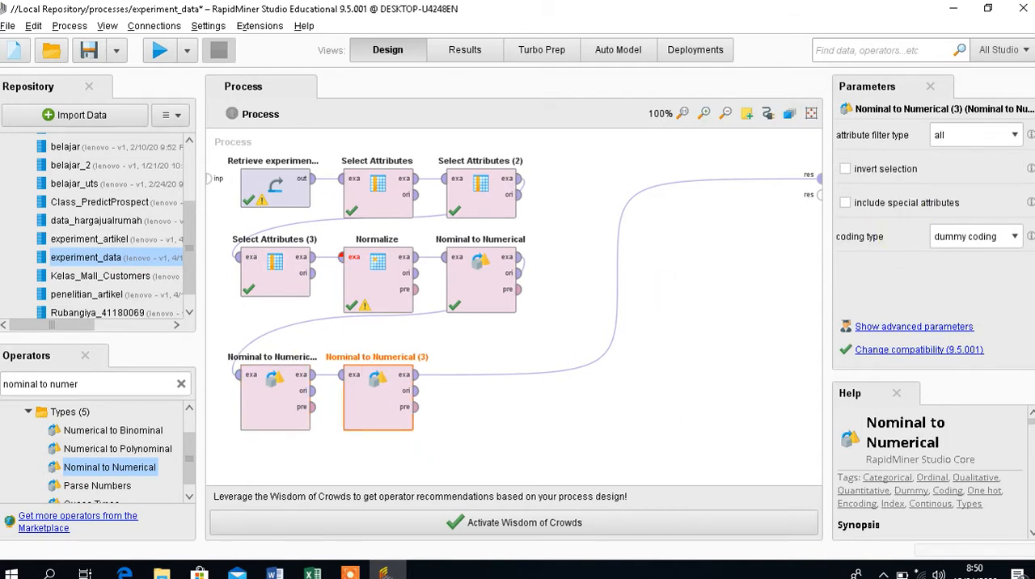
left_click(1014, 135)
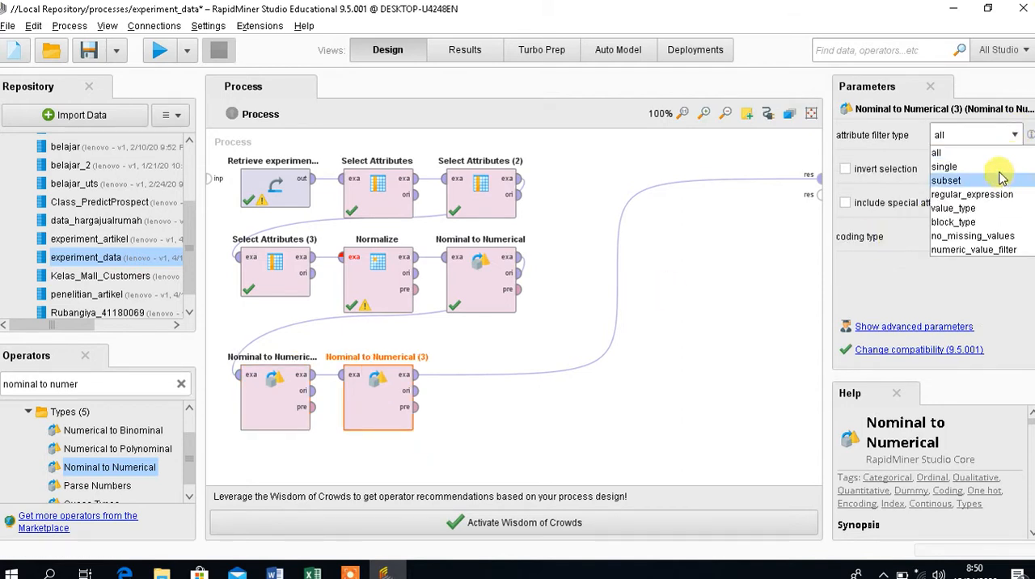
left_click(993, 167)
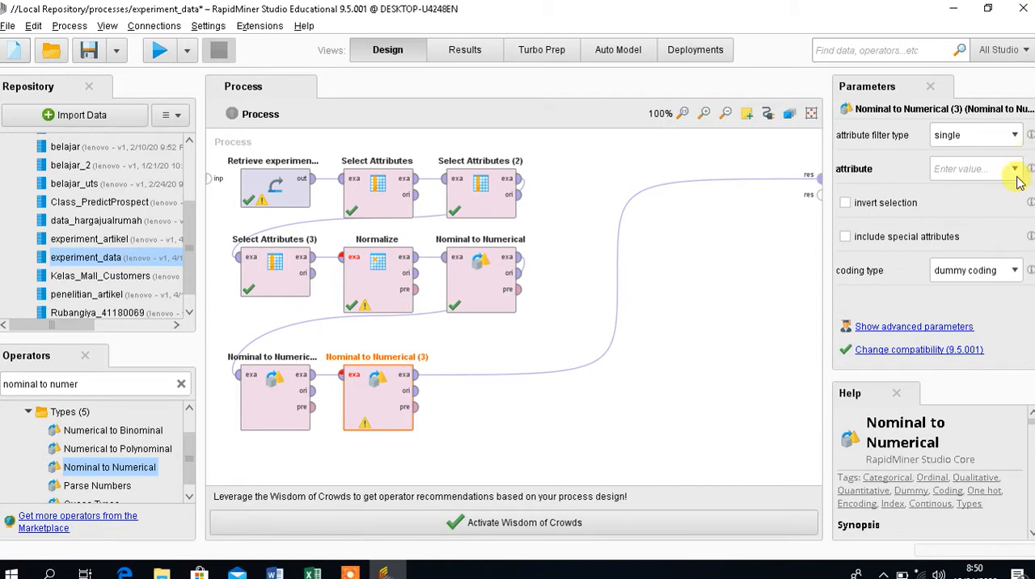
left_click(1014, 170)
left_click(1008, 190)
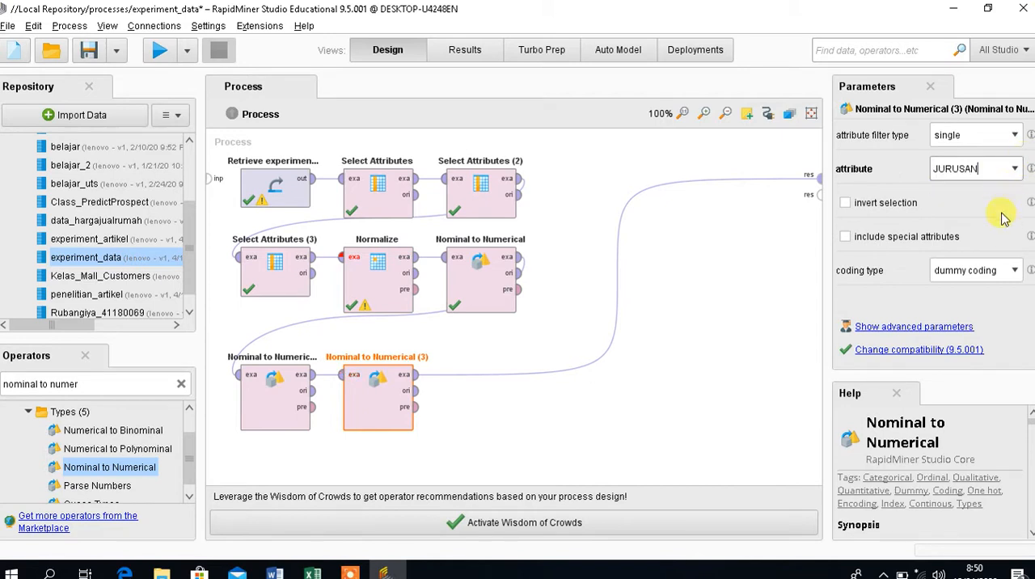
left_click(1015, 271)
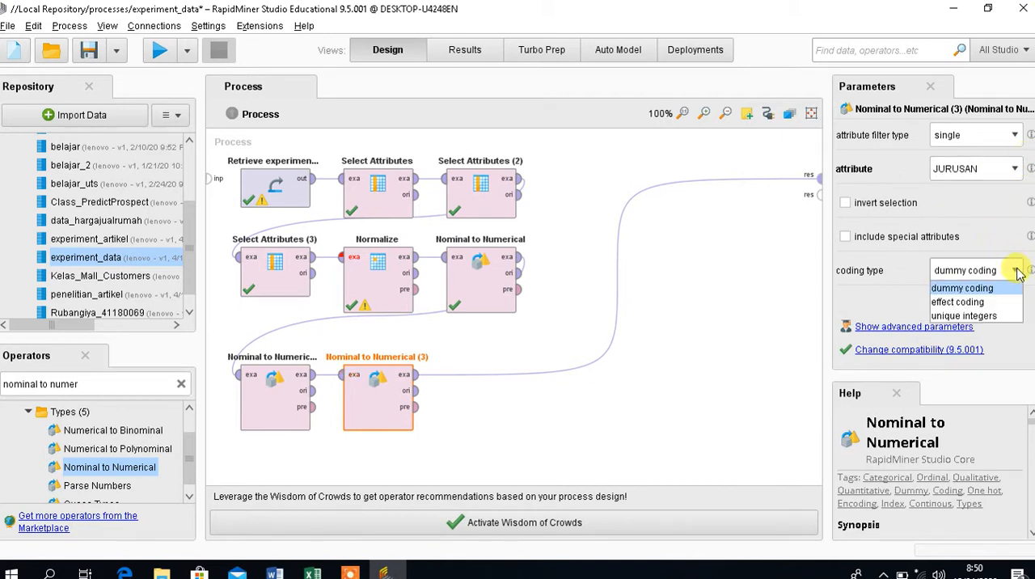
left_click(1006, 316)
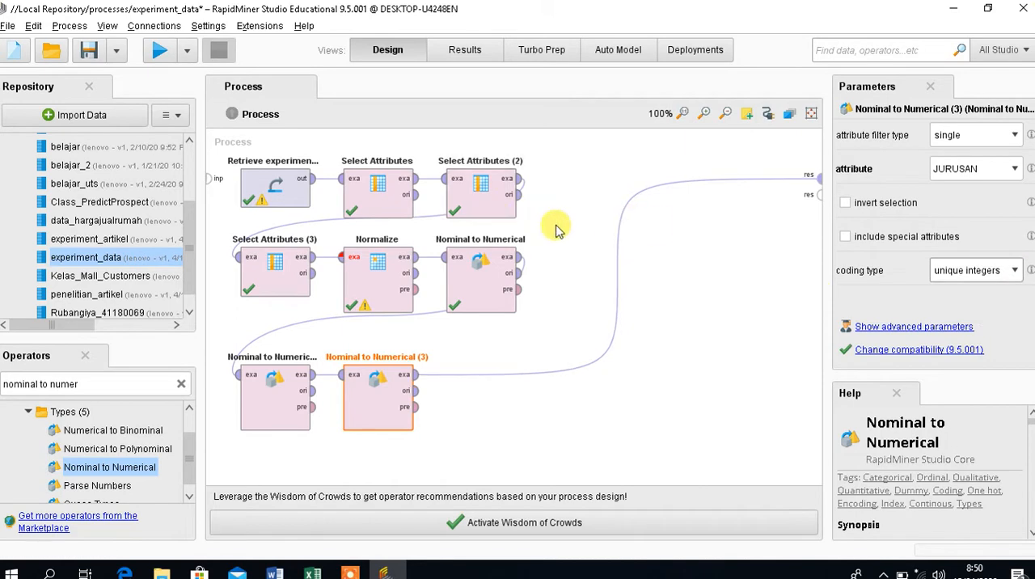
Run the process and check the ASAL SEKOLAH column in the Nominal to Numerical (3) example set.
left_click(160, 49)
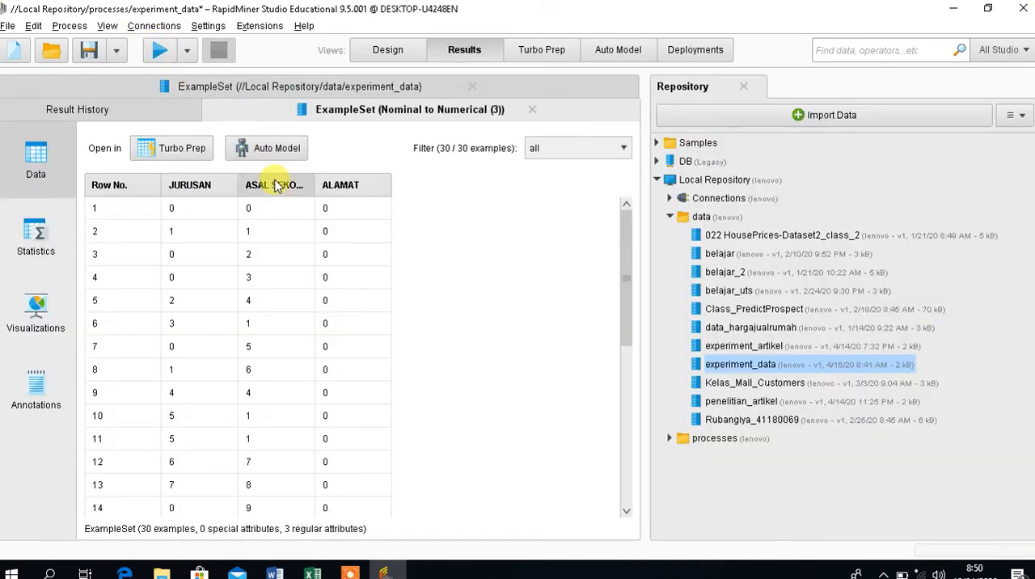
mouse_move(276, 185)
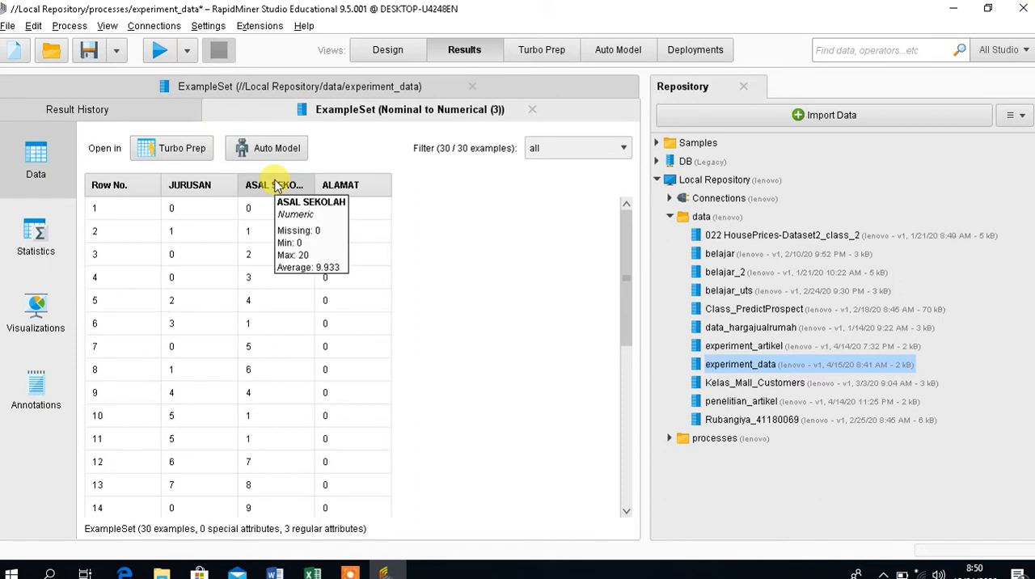
left_click(375, 57)
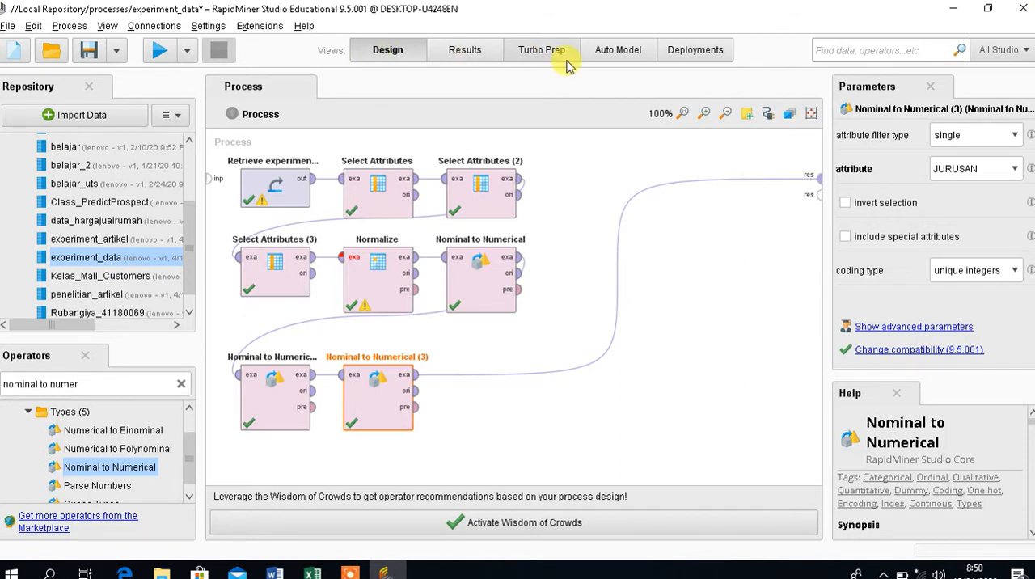
Disconnect Nominal to Numerical (3) from the process result and add a k-Means operator after it in the third row.
left_click(619, 273)
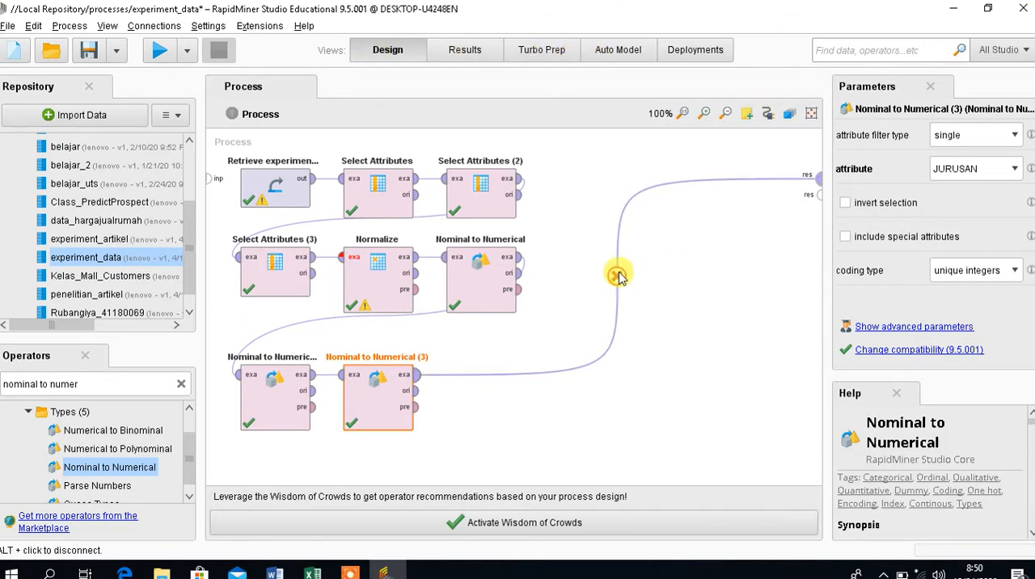
key("Delete")
left_click(182, 385)
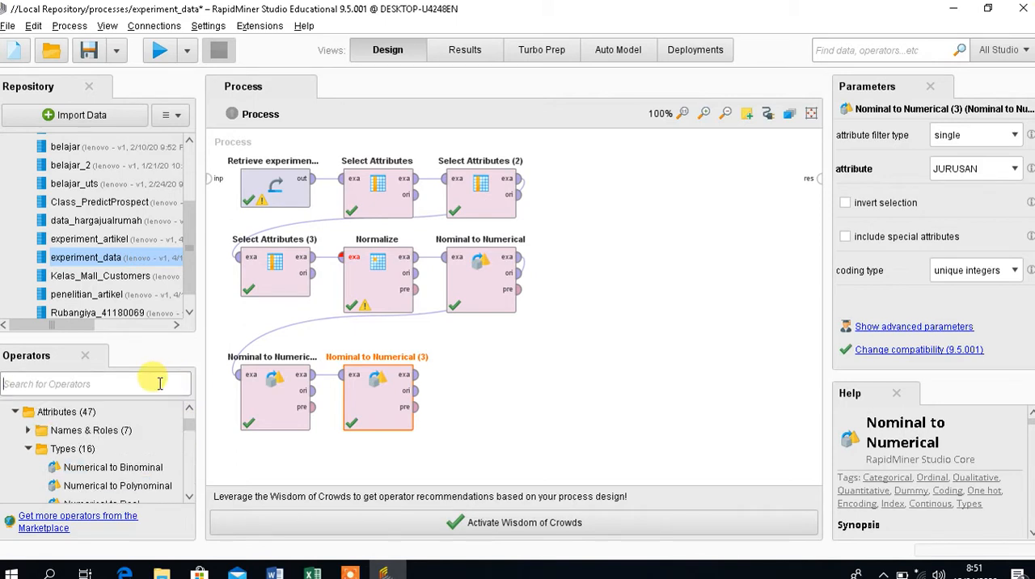
type("km")
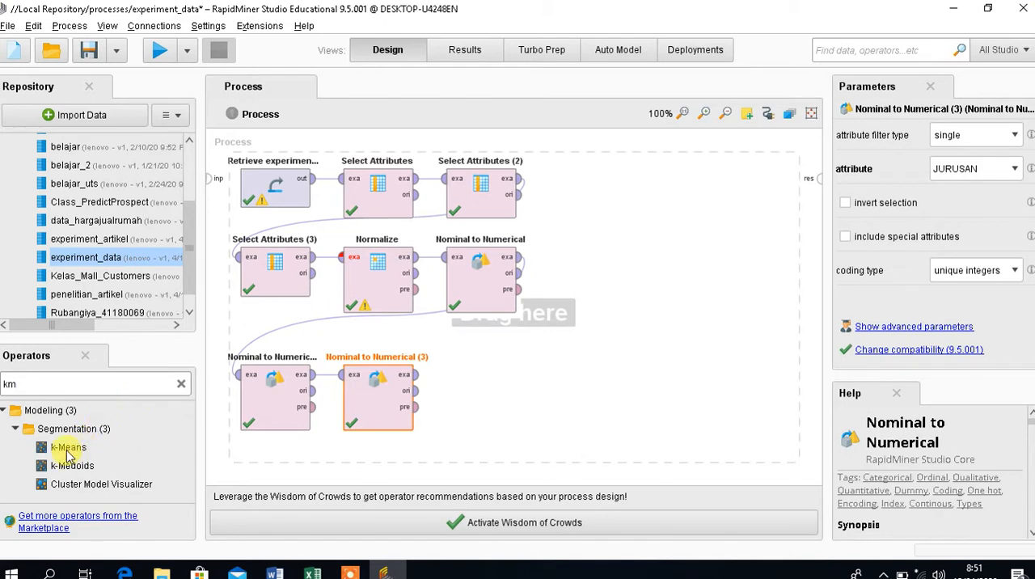
left_click(68, 450)
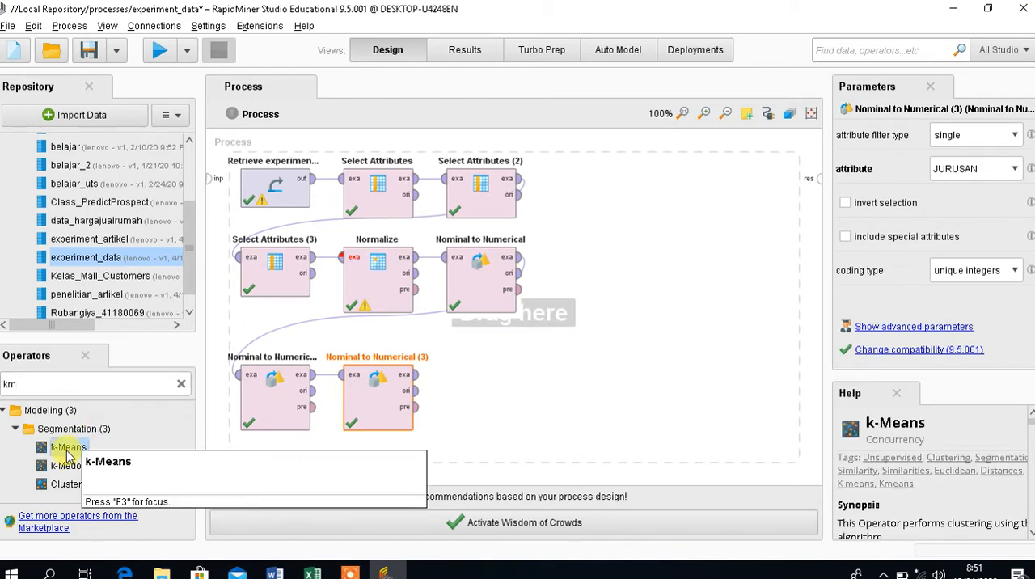
left_click_drag(69, 457, 490, 387)
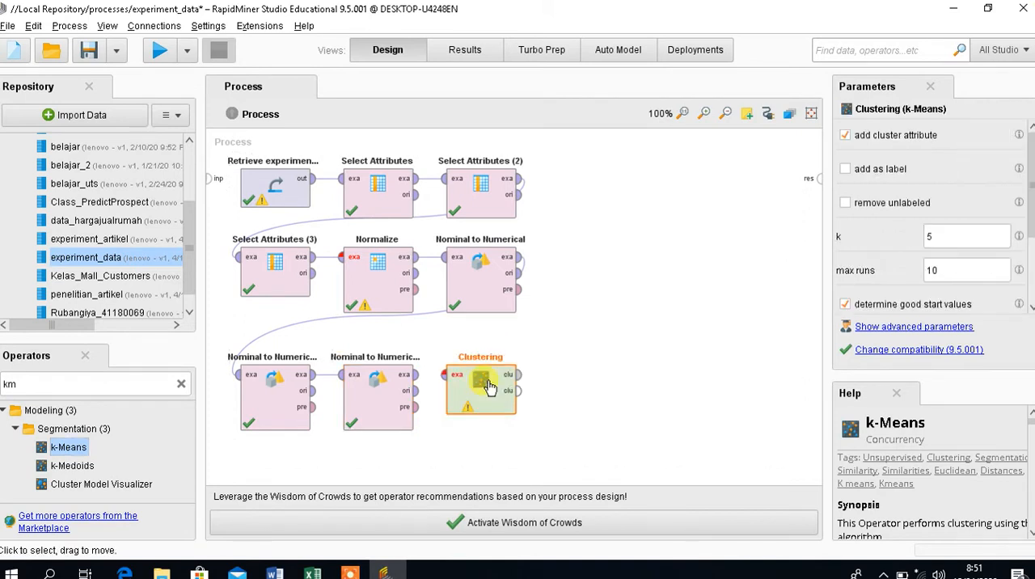
Connect the example set of Nominal to Numerical (3) to Clustering and the cluster model output to the process result.
left_click_drag(416, 376, 477, 378)
left_click(520, 380)
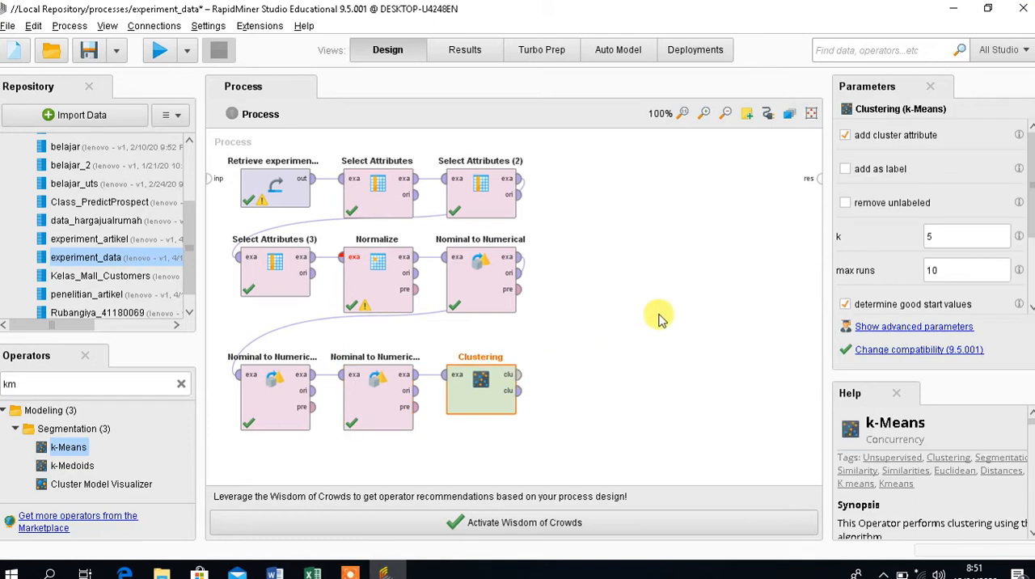
left_click(803, 189)
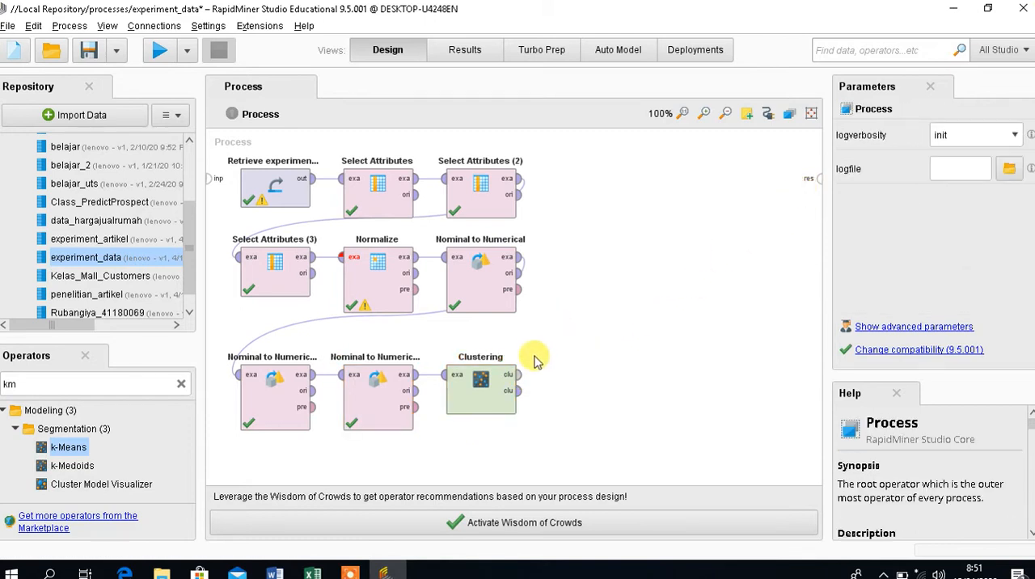
left_click_drag(518, 374, 809, 178)
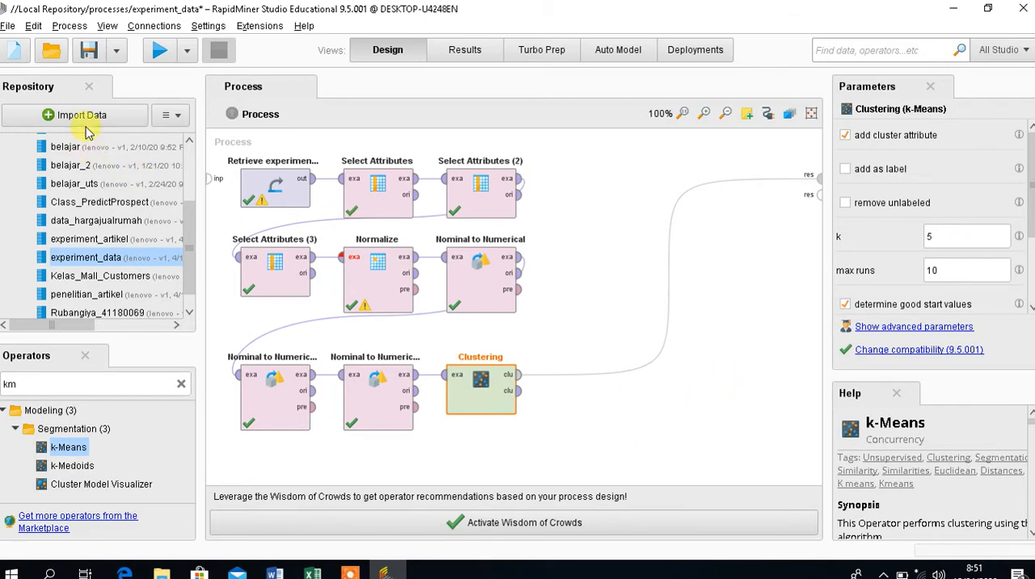
Run the process and check the item counts in the Cluster Model description.
left_click(156, 52)
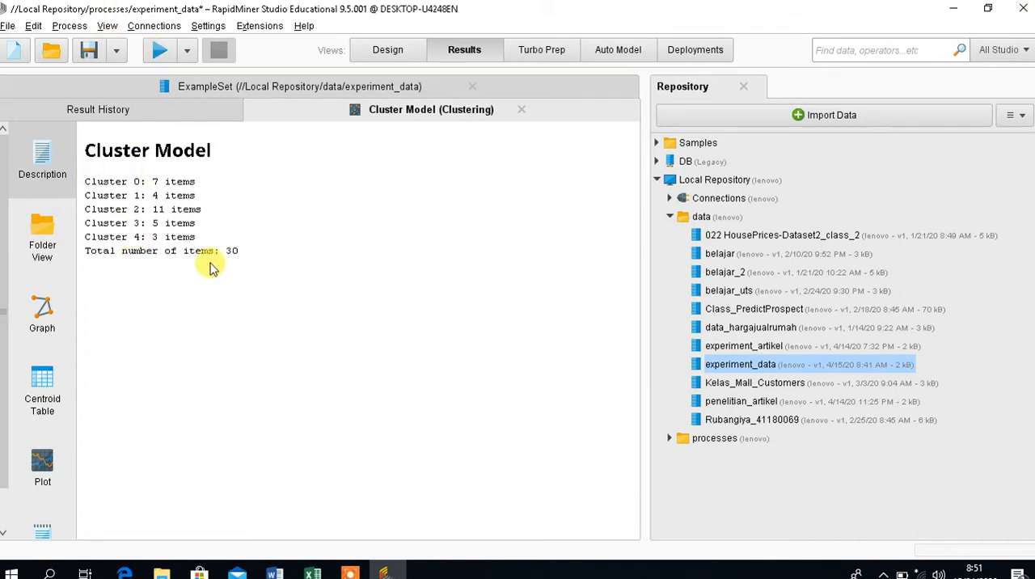
left_click_drag(231, 251, 240, 251)
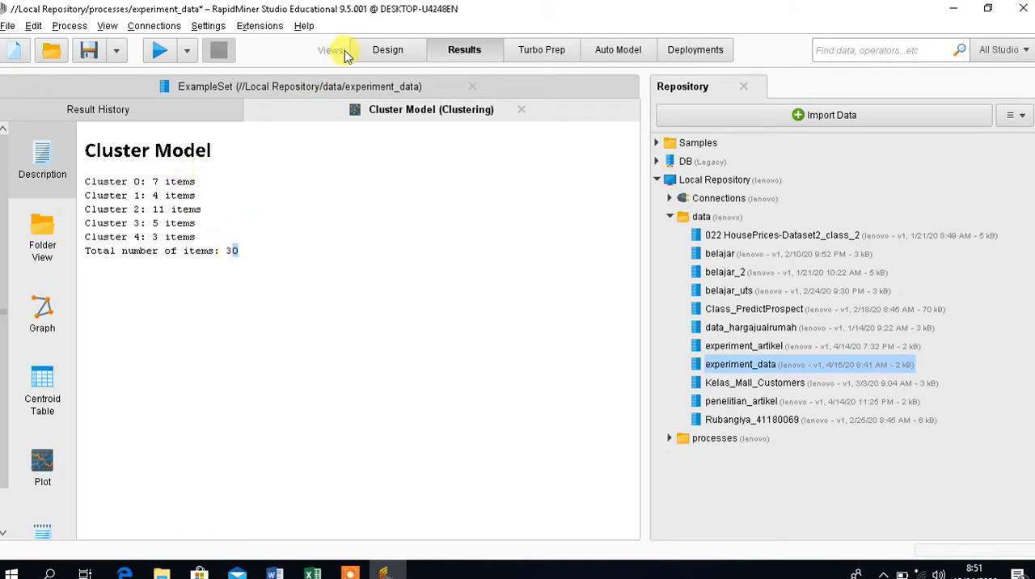
left_click(371, 51)
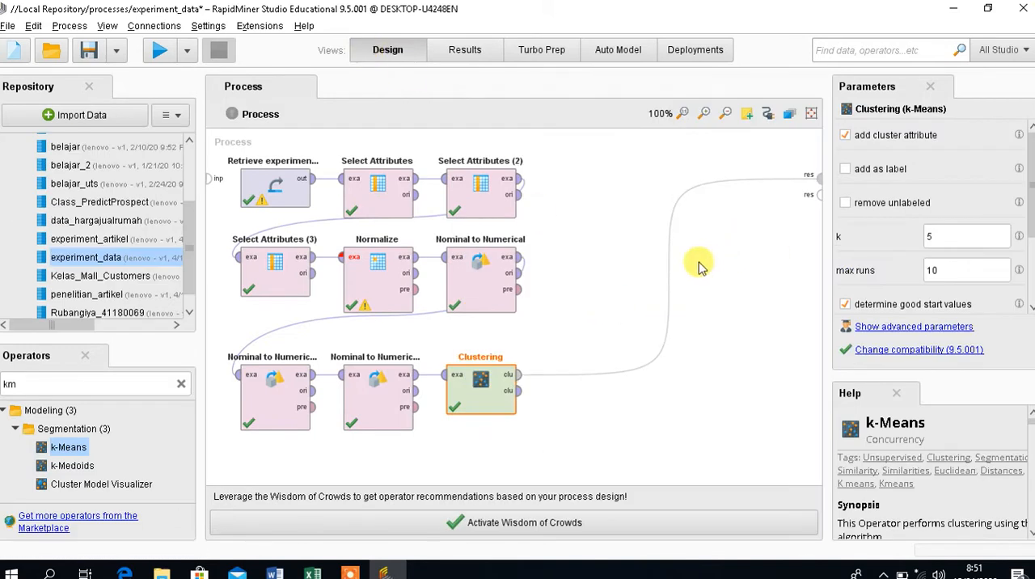
Disconnect Clustering from the process result and add a Cluster Distance Performance operator after it.
left_click(674, 276, "alt")
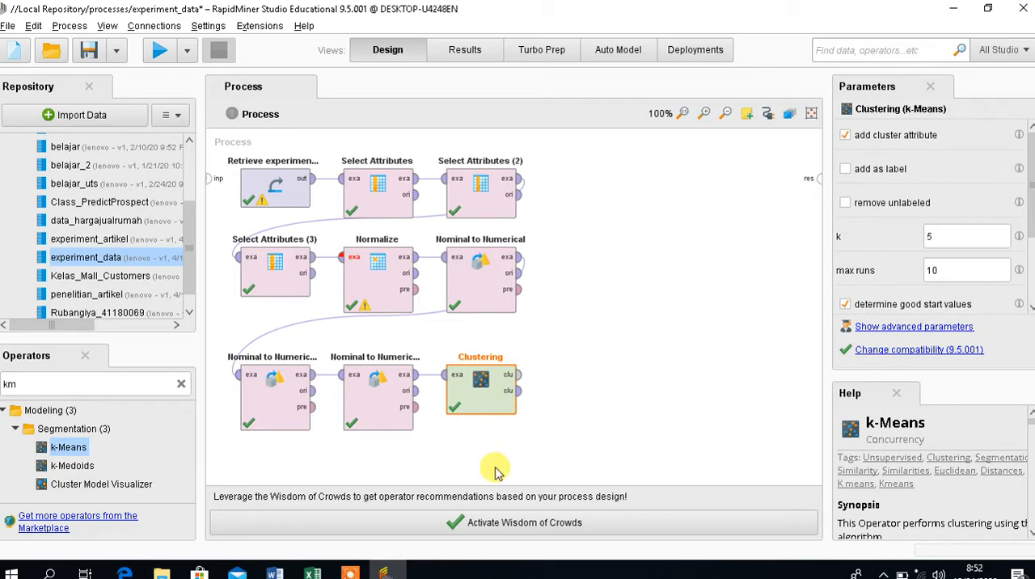
left_click(162, 379)
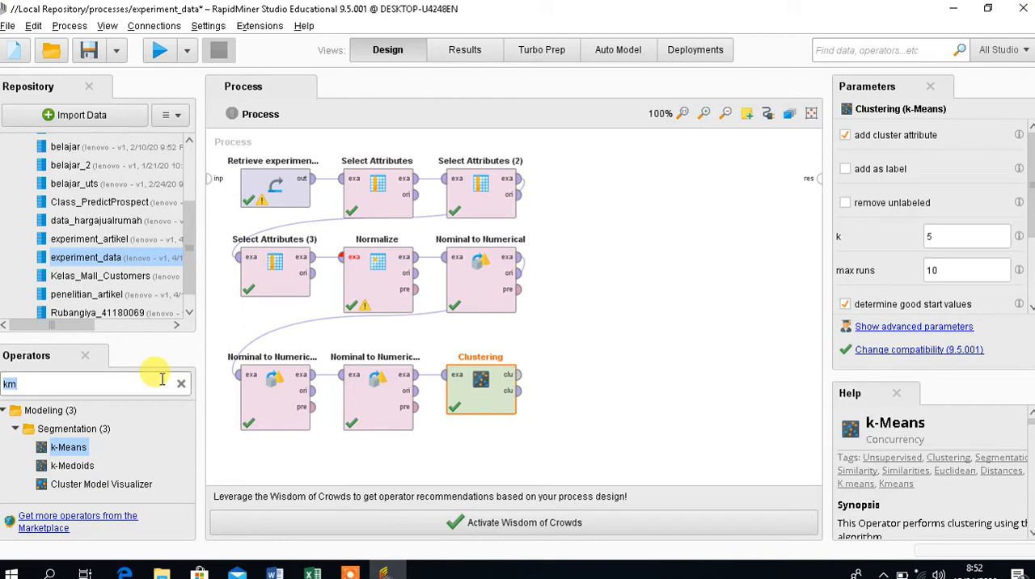
left_click(180, 384)
type("pe")
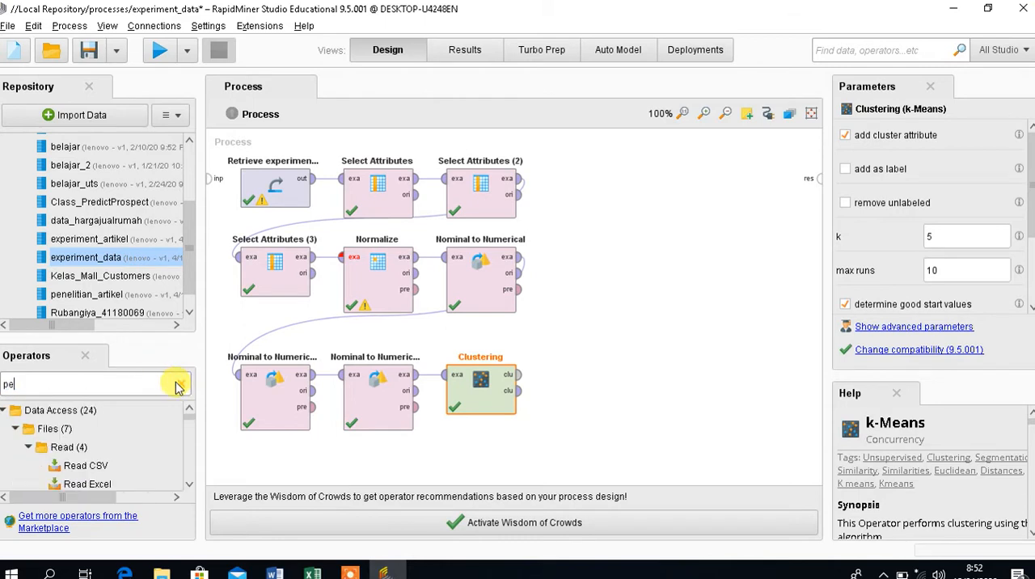
type("rformance")
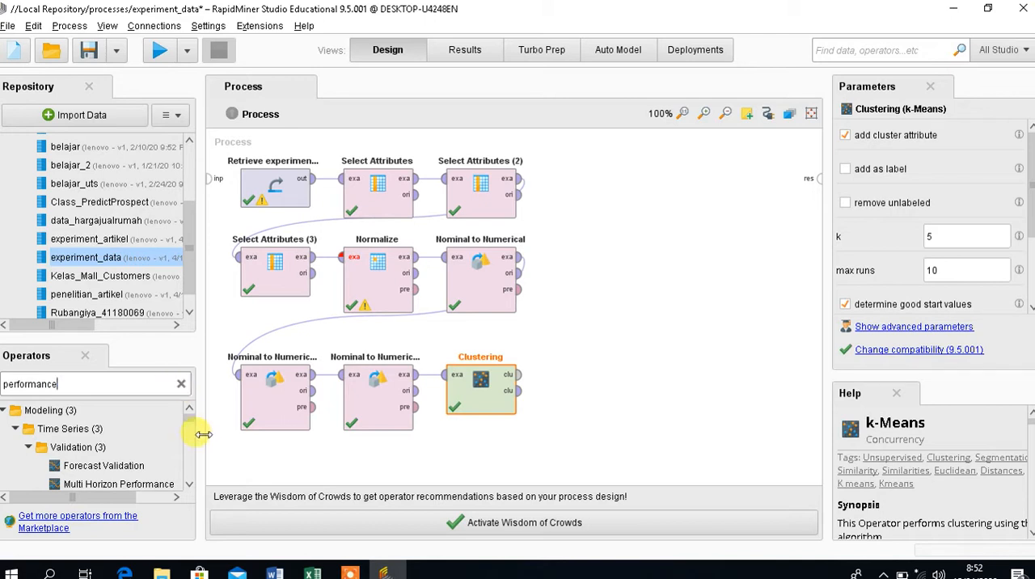
scroll(190, 437, "down", 3)
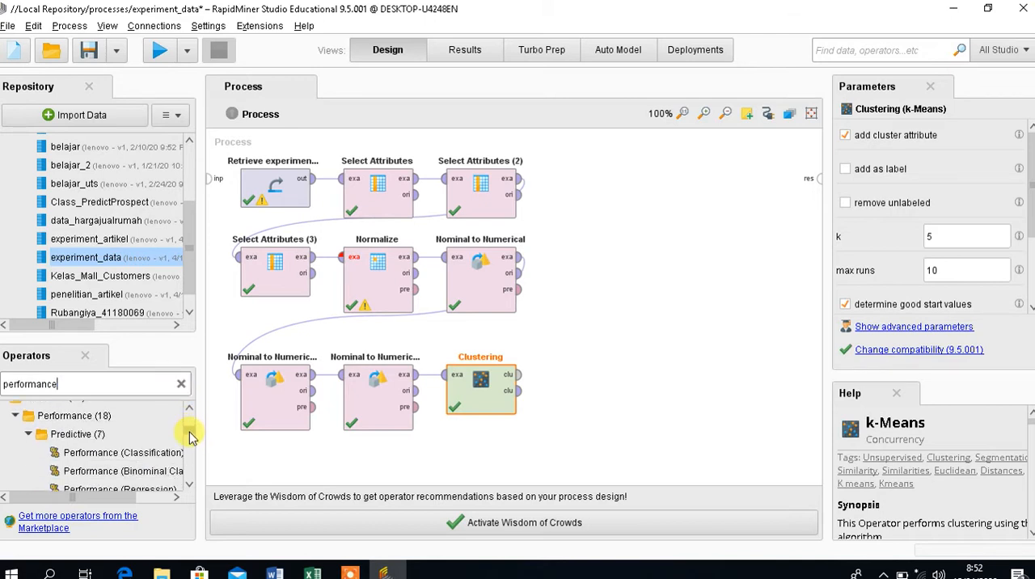
left_click_drag(191, 437, 189, 449)
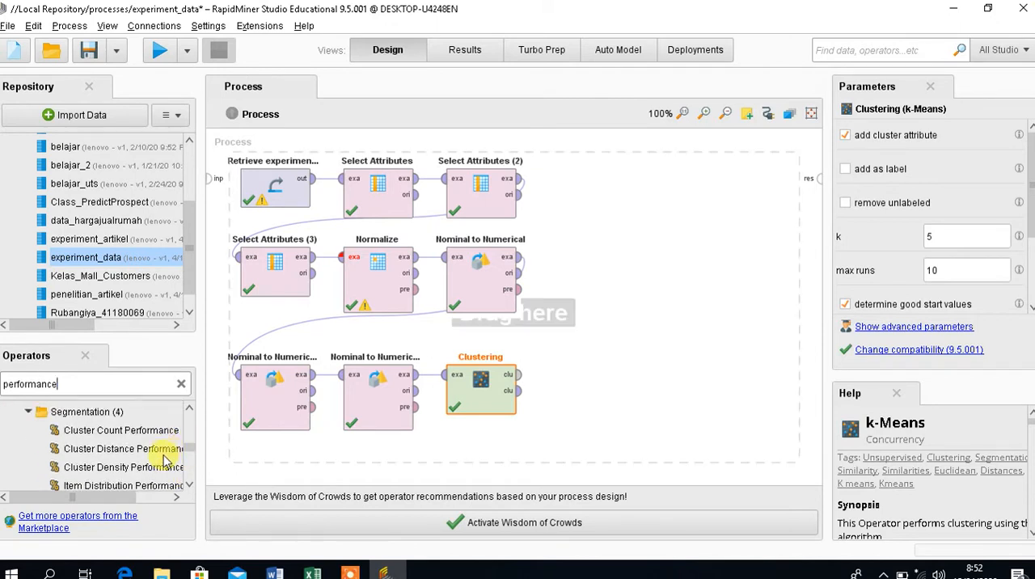
left_click(158, 450)
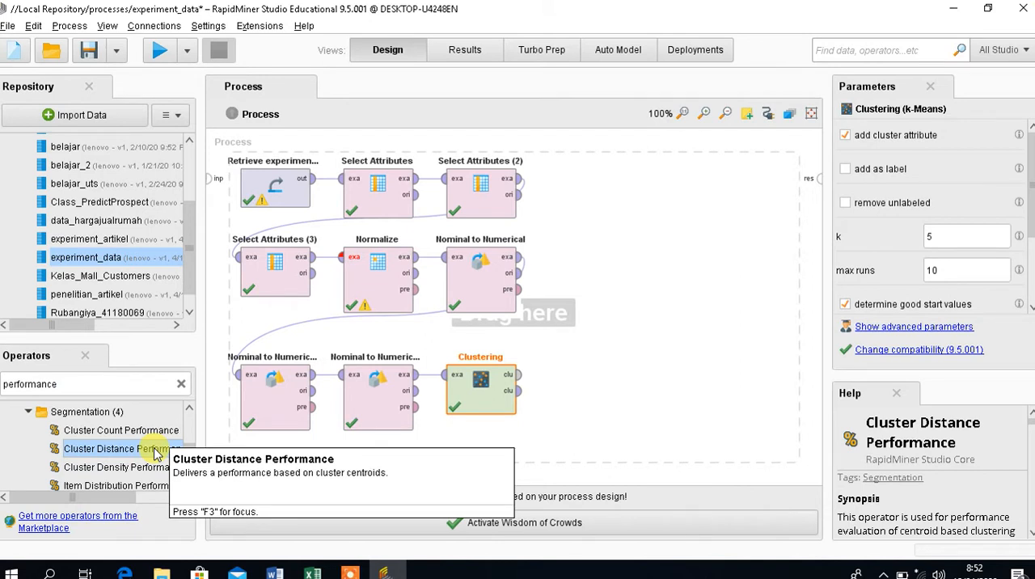
left_click_drag(157, 453, 609, 396)
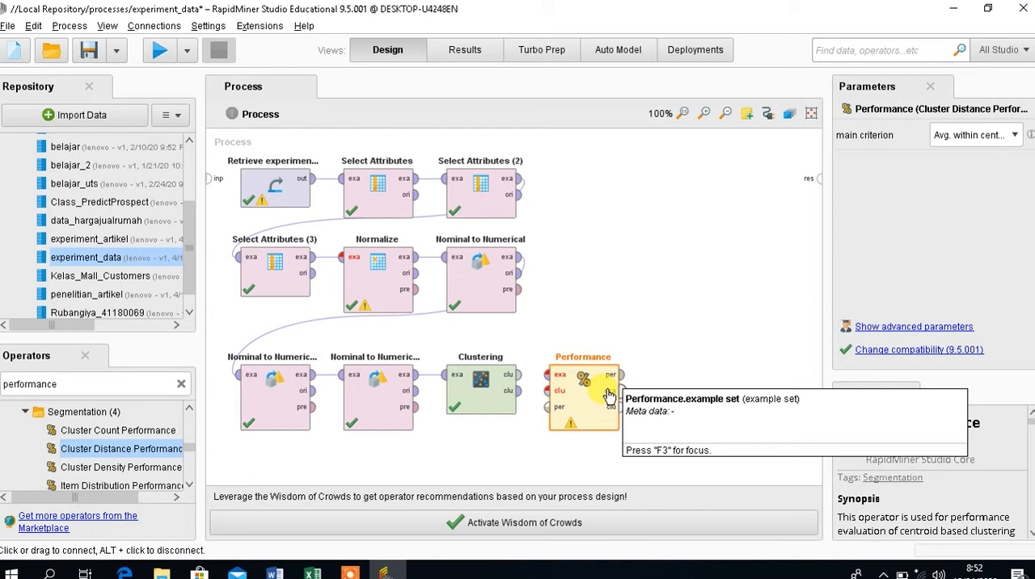
Connect Clustering's cluster model and clustered set outputs to the Performance operator's cluster model and example set inputs.
left_click(520, 381)
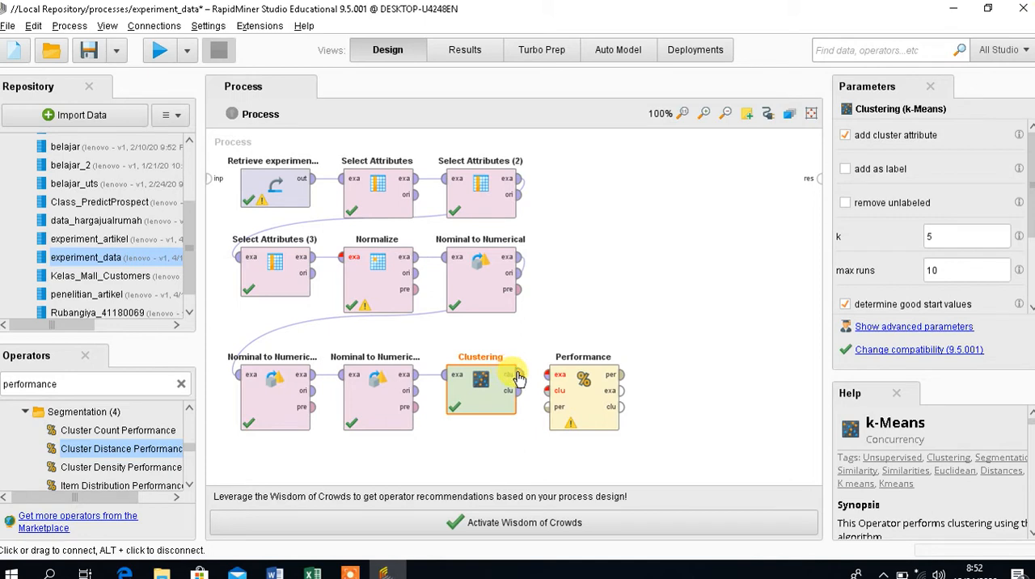
left_click(516, 374)
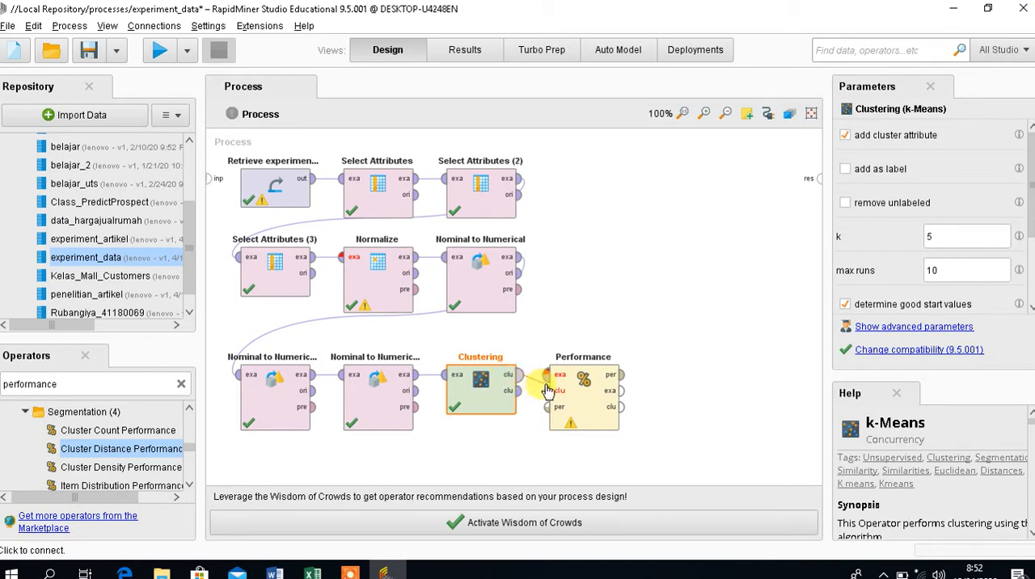
left_click(547, 391)
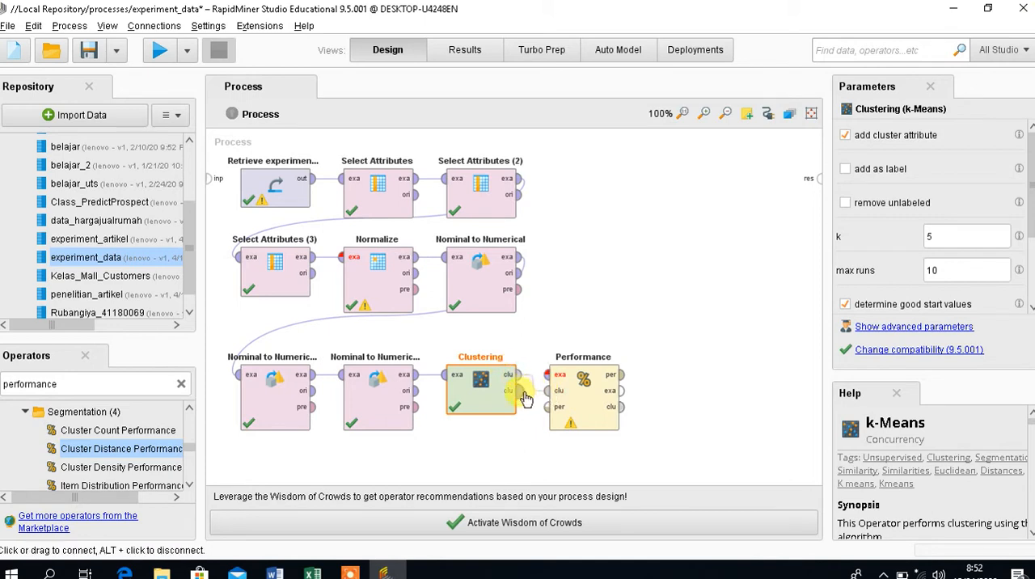
left_click(522, 395)
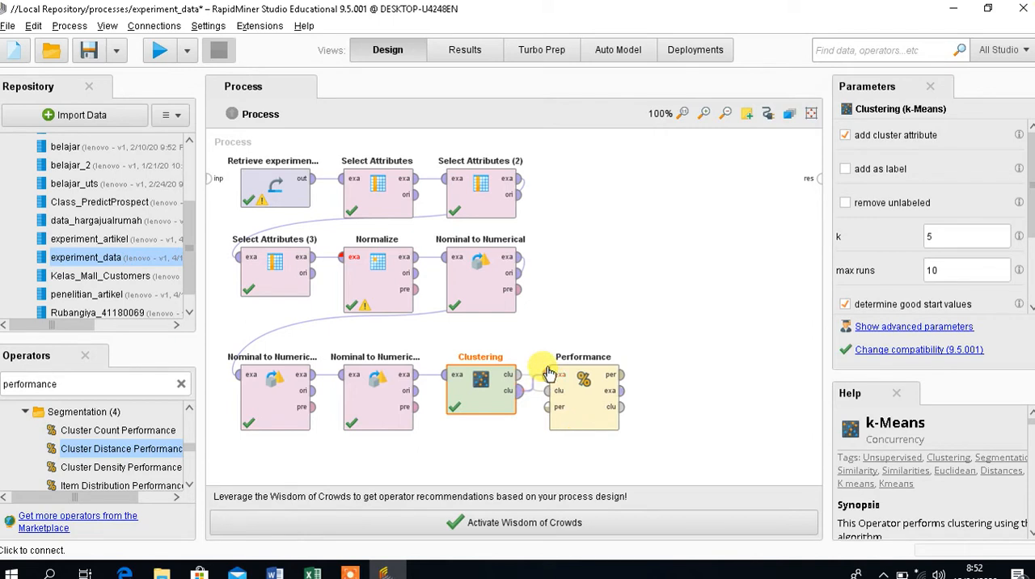
left_click(548, 375)
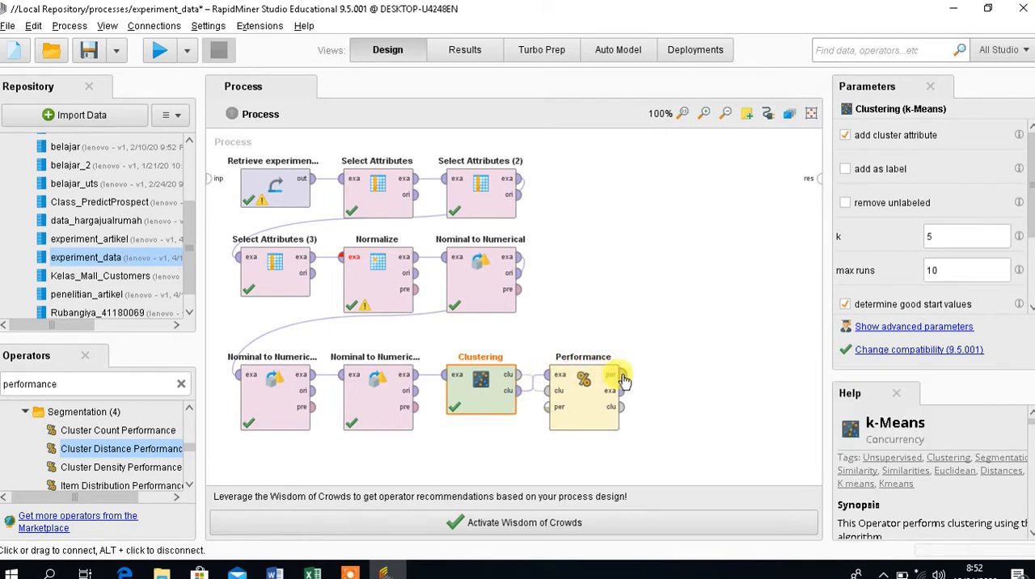
Connect the Performance operator's performance, example set and cluster model outputs to three result ports of the process.
left_click(621, 376)
left_click(817, 177)
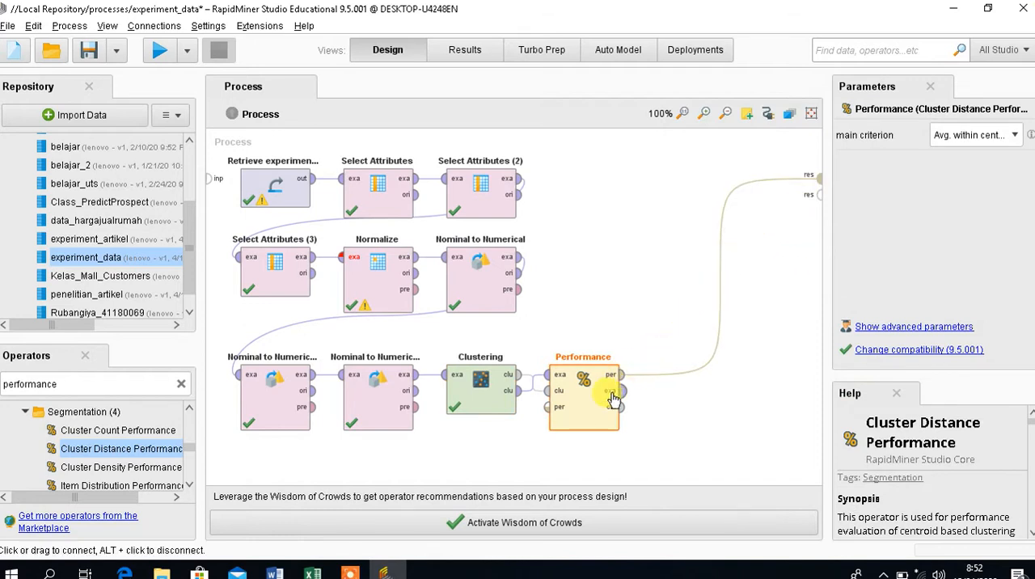
left_click(622, 390)
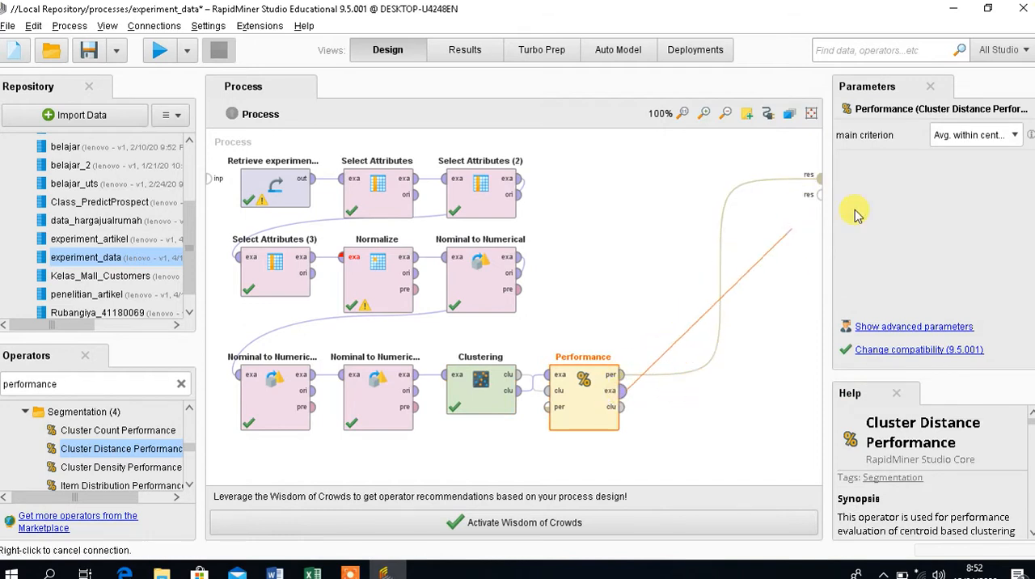
left_click(820, 195)
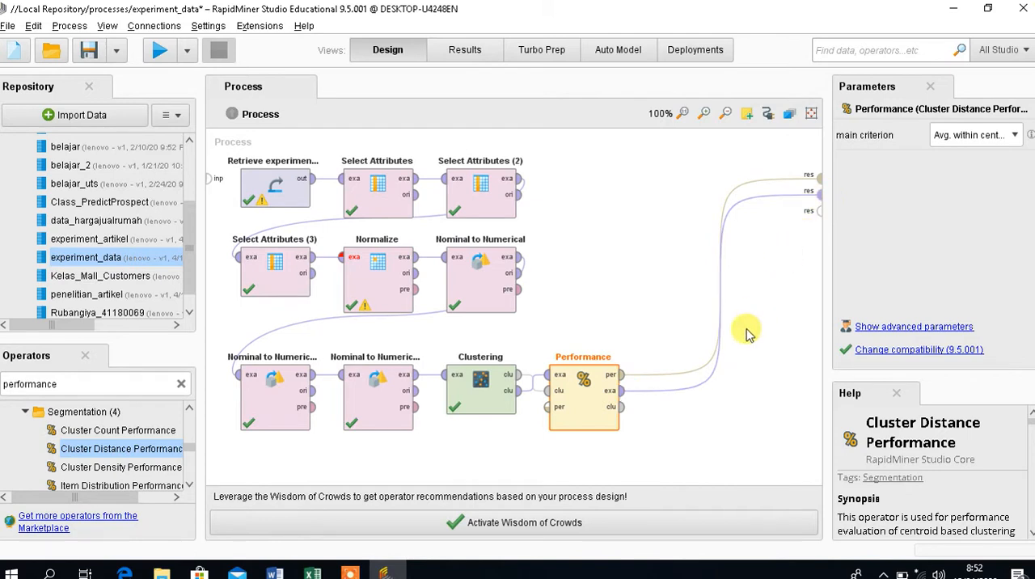
left_click(624, 412)
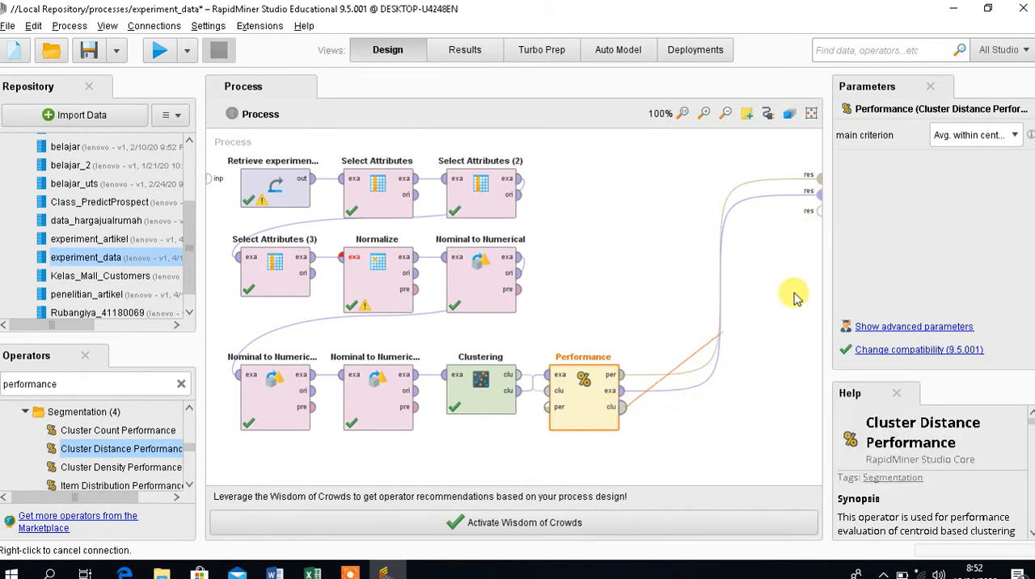
left_click(817, 211)
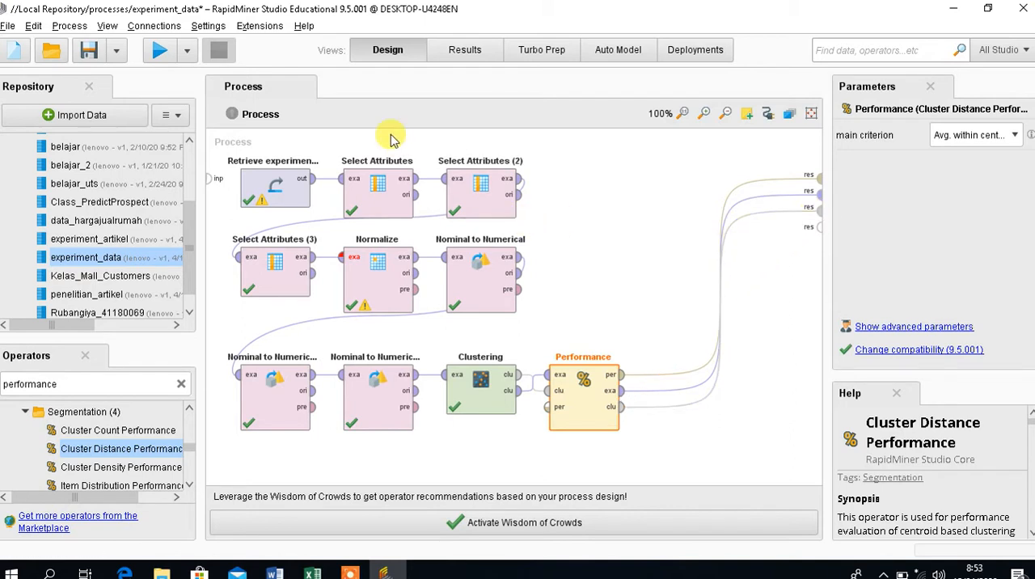
Run the process and review the Cluster Model description, the original experiment_data example set and the clustered example set.
left_click(162, 51)
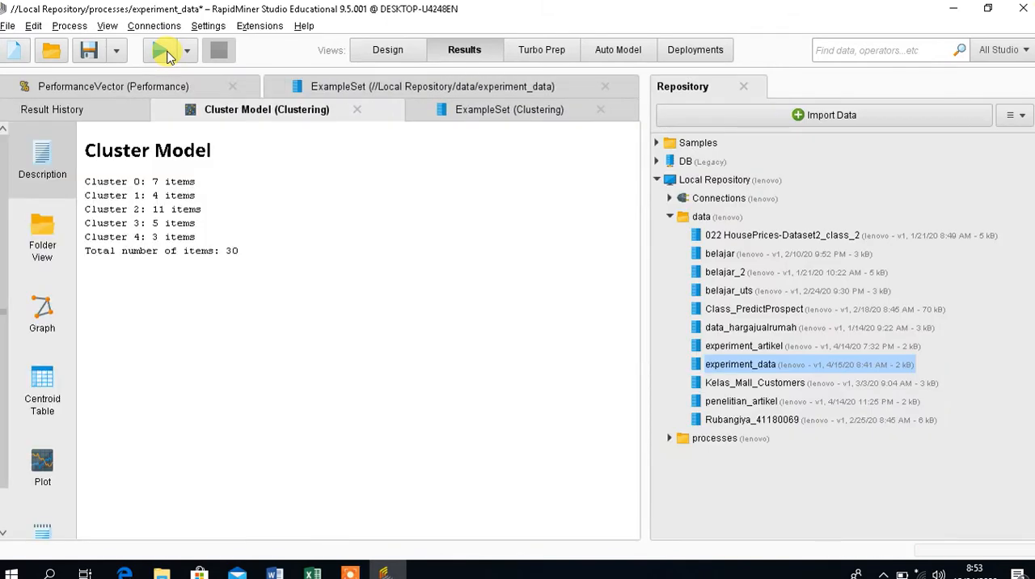
left_click(162, 51)
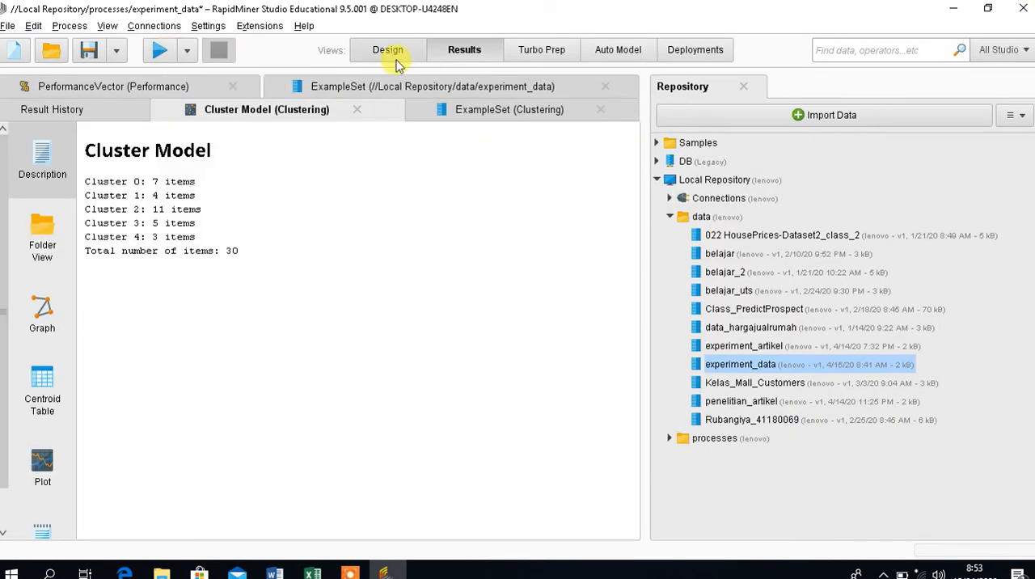
left_click(395, 58)
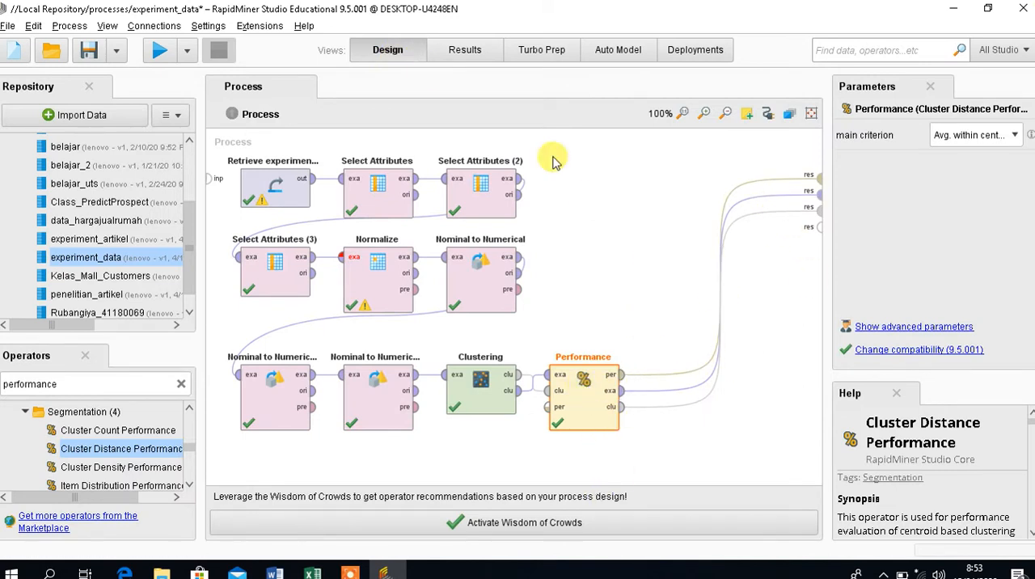
left_click(161, 53)
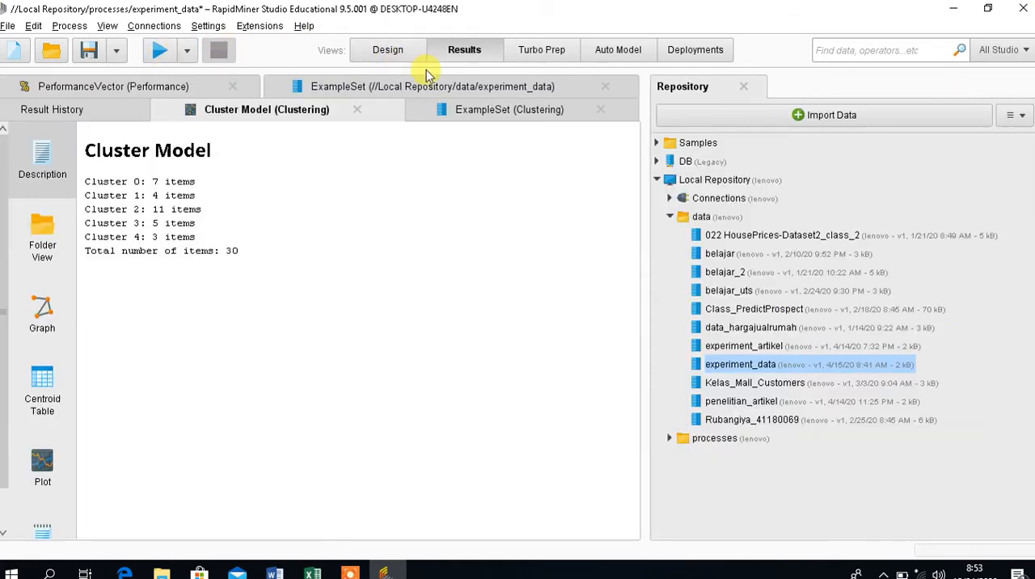
left_click(463, 87)
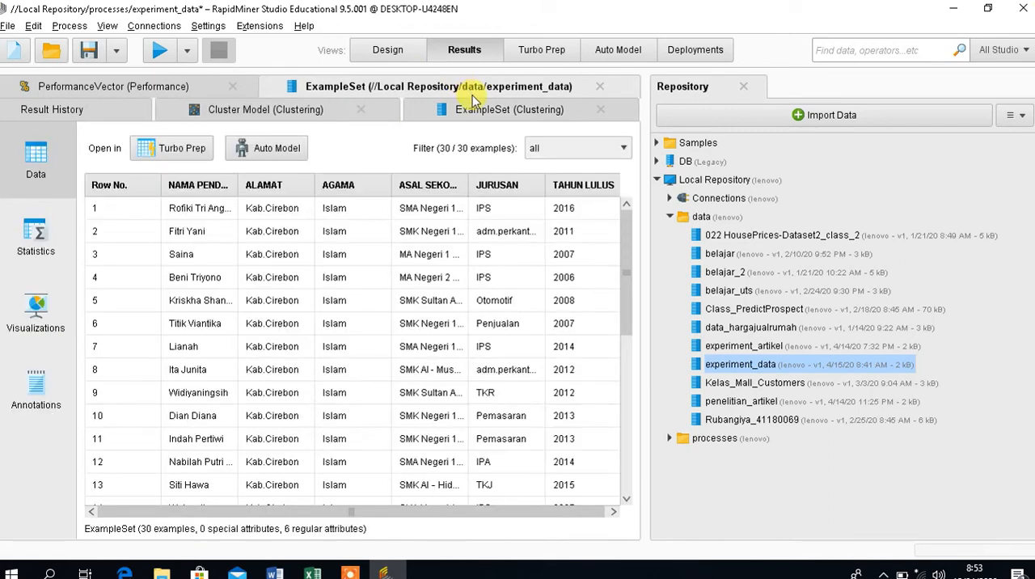
left_click(475, 111)
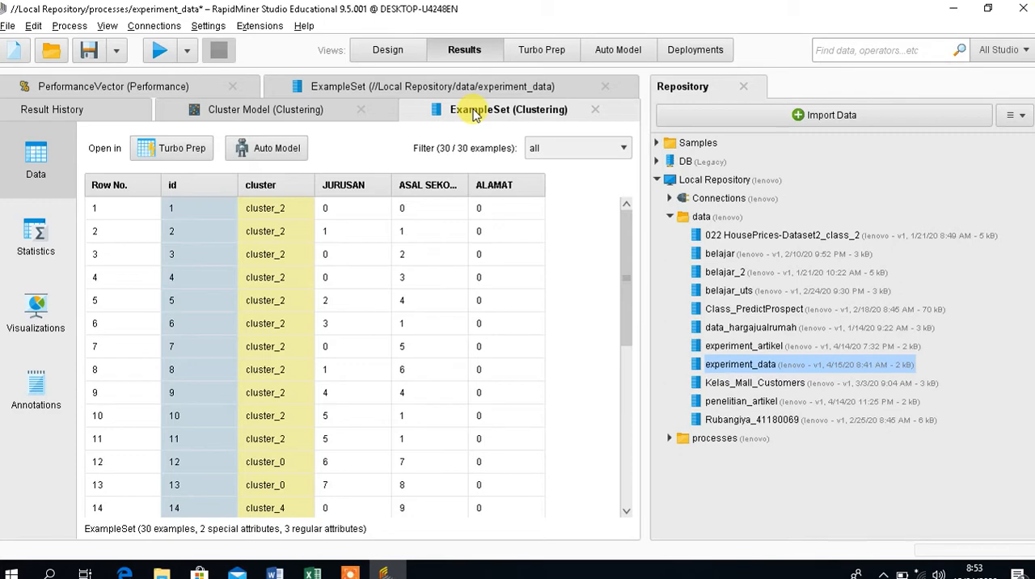
left_click(386, 53)
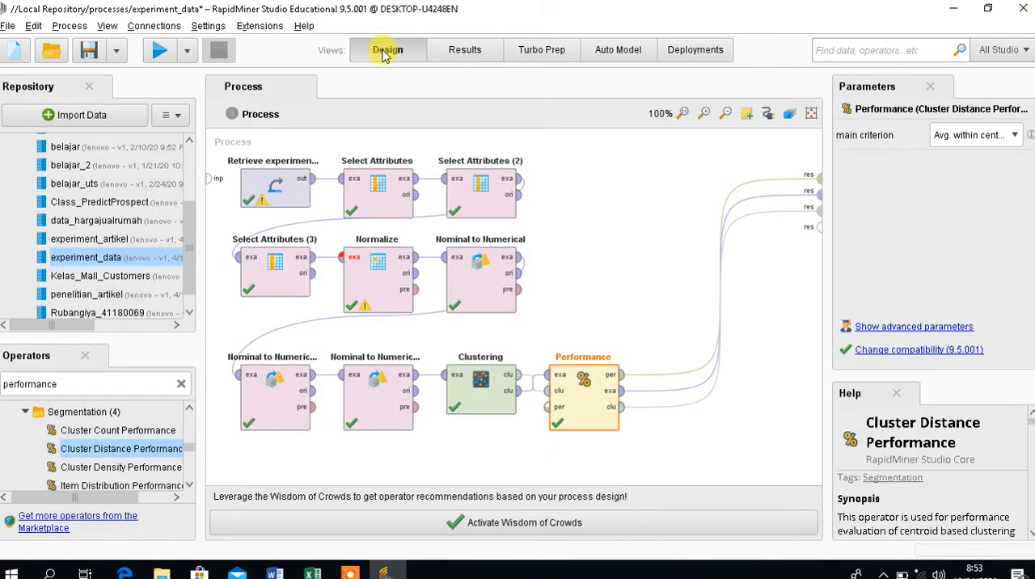
left_click(461, 53)
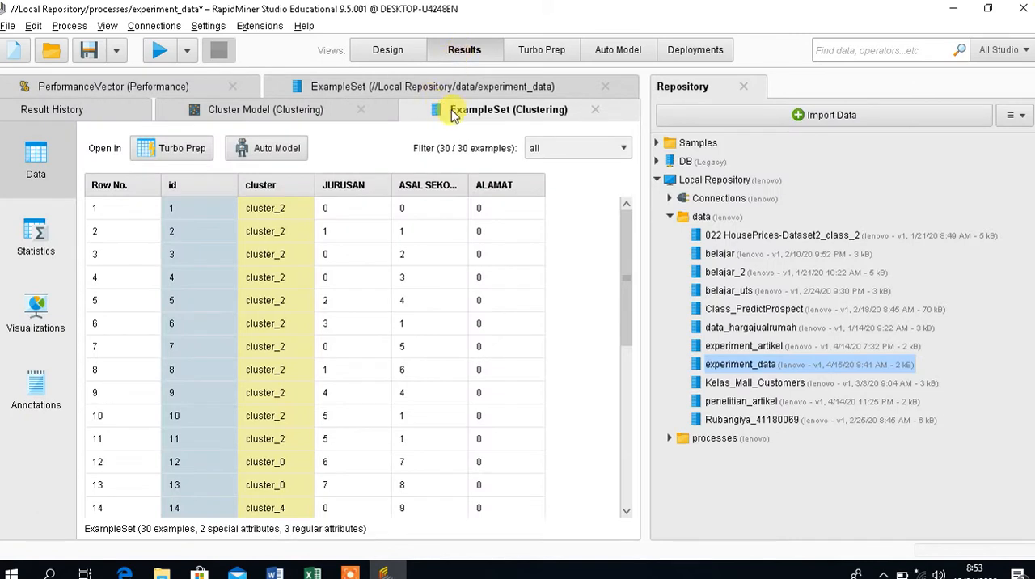
left_click(316, 112)
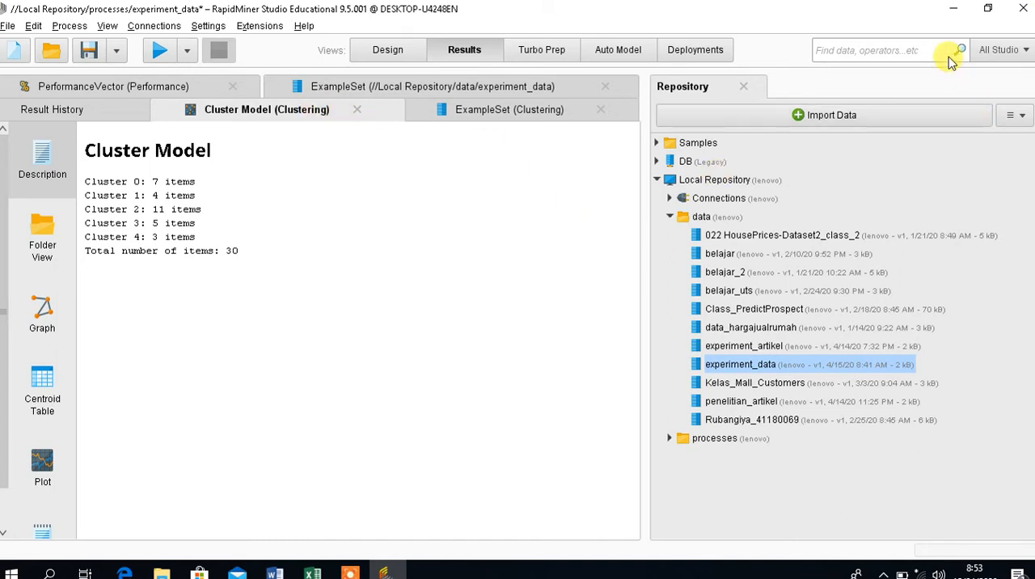
Switch to the metode fiks document in Word and view the process screenshot on page 6.
left_click(950, 17)
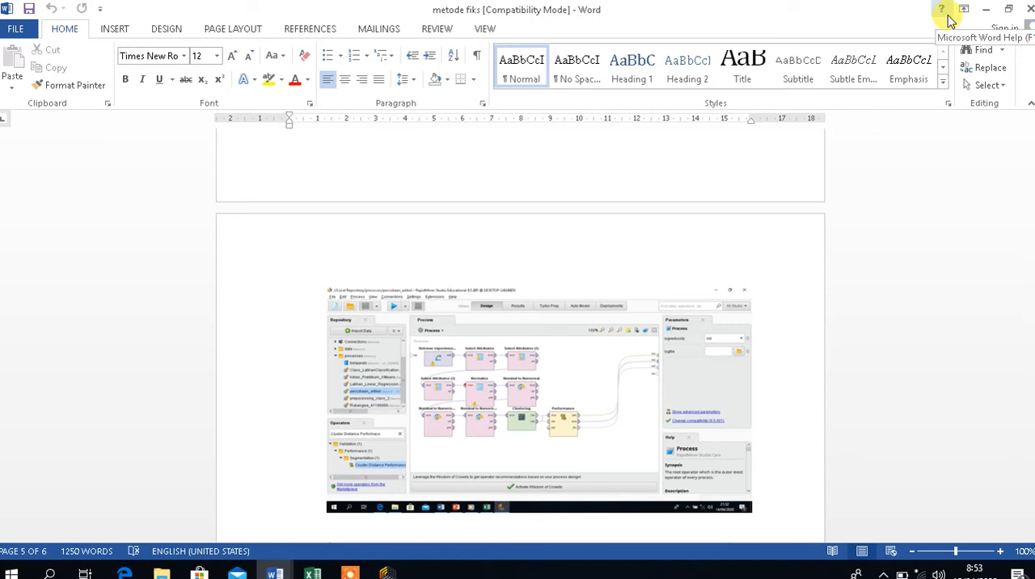
left_click(781, 301)
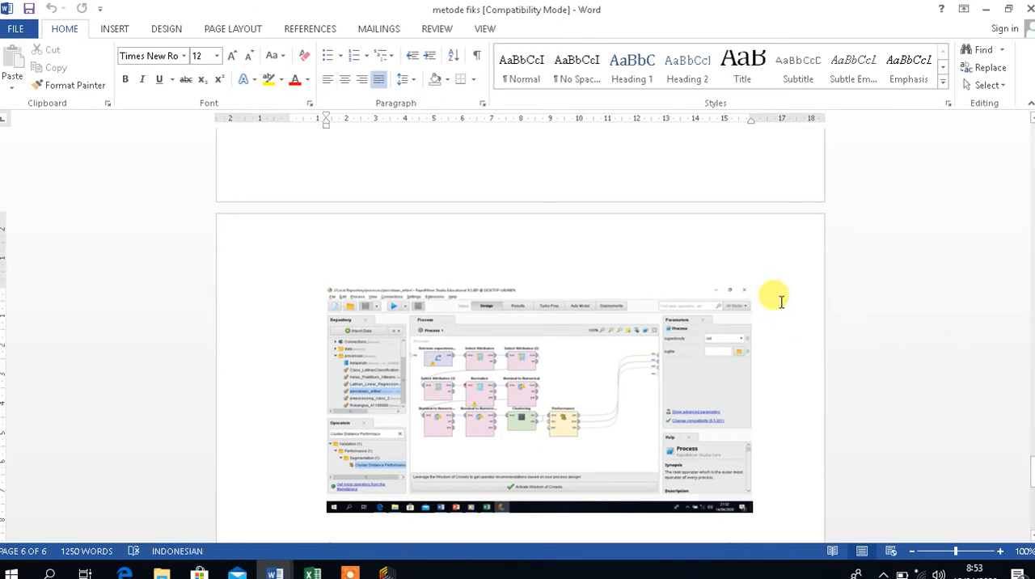
left_click(988, 8)
left_click(987, 8)
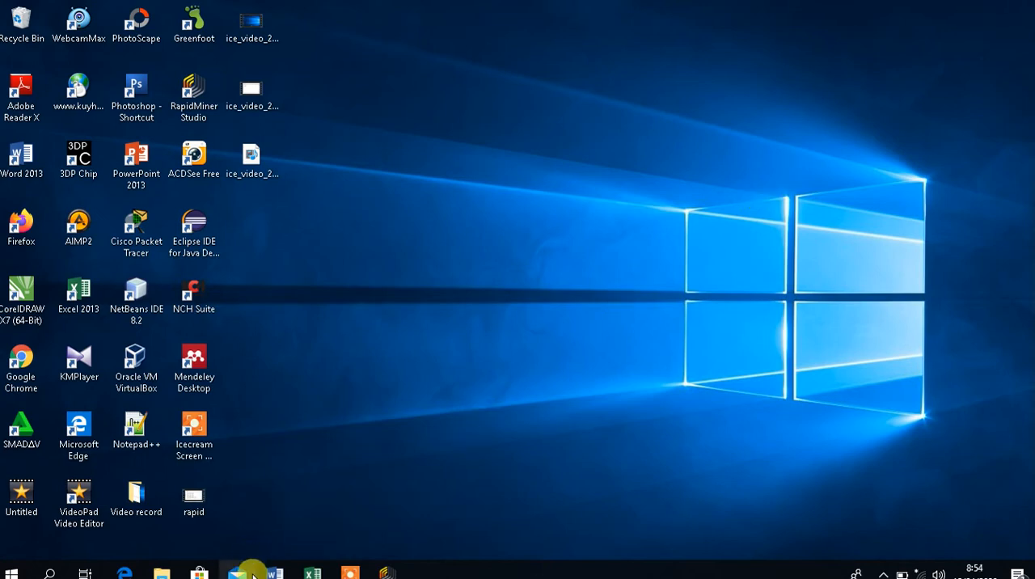
mouse_move(270, 573)
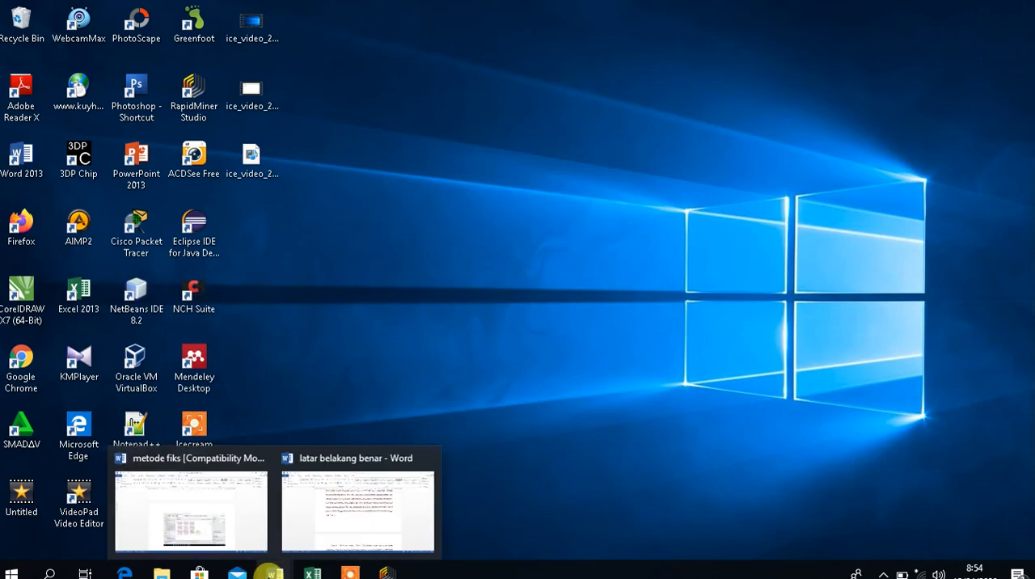
left_click(232, 503)
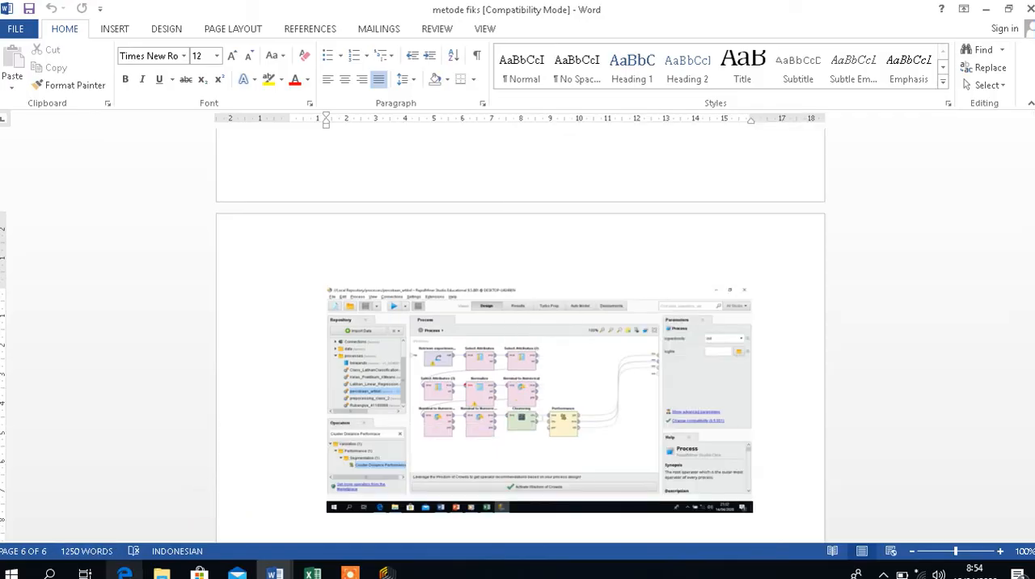
Switch to the Teknik-Penulisan-Metode-Peneitian PDF in Edge and read the Data Collection / Pengumpulan Data requirements.
left_click(123, 570)
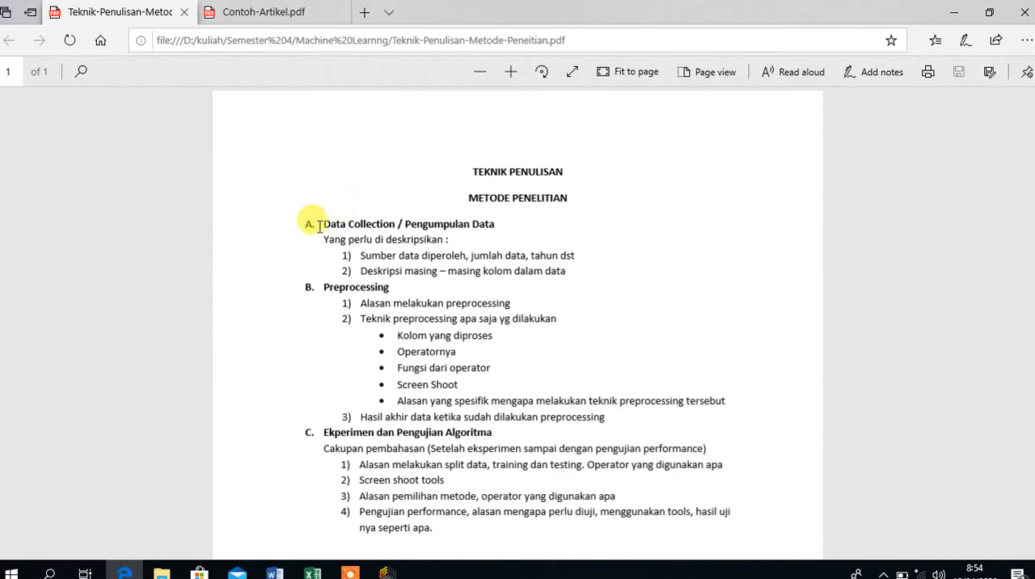
left_click_drag(319, 226, 437, 247)
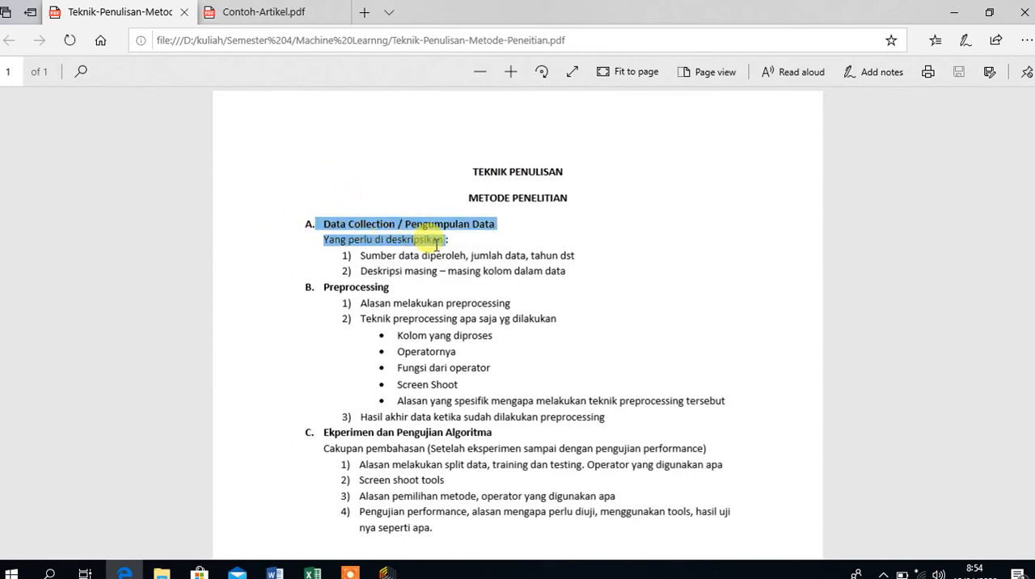
left_click(436, 247)
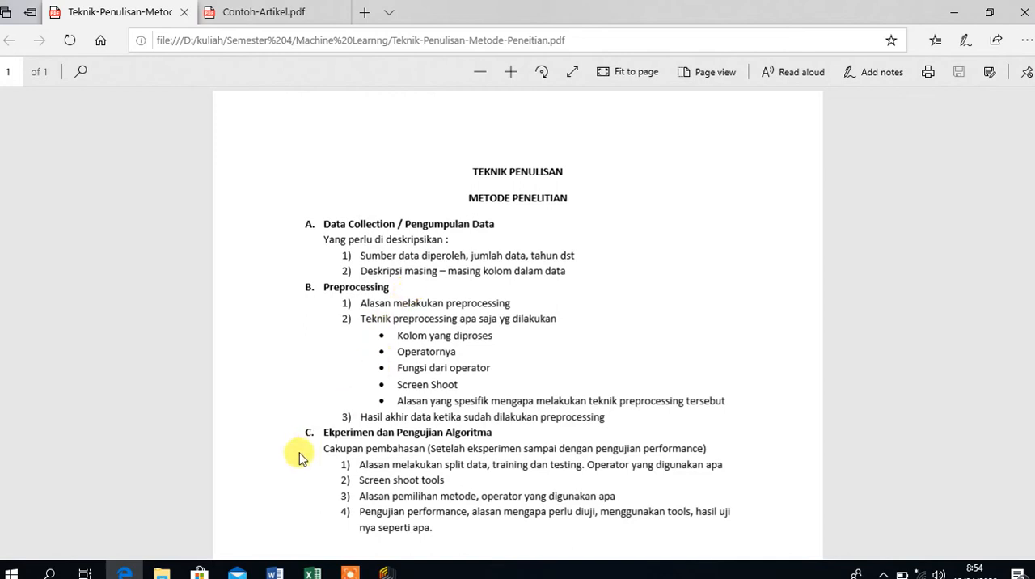
Return to metode fiks in Word, go to its Data Collection section on page 1 and cross-check it with the guideline PDF.
mouse_move(275, 570)
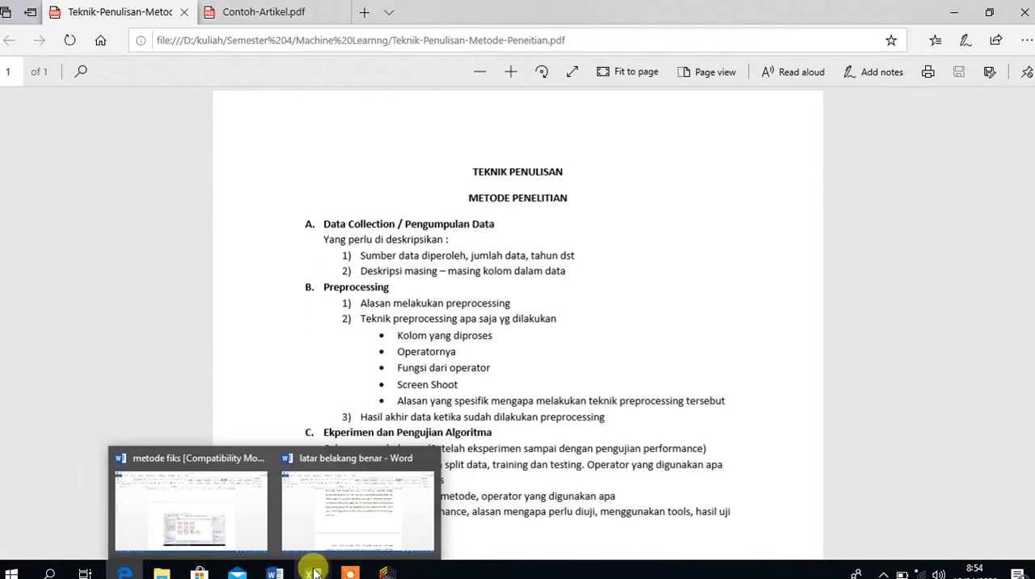
left_click(219, 515)
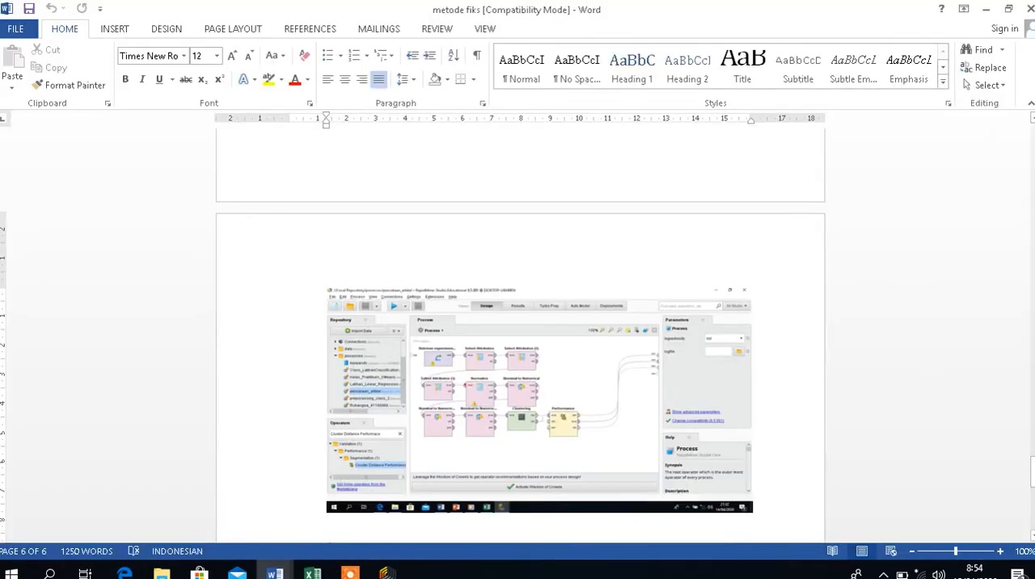
left_click_drag(1032, 471, 1030, 159)
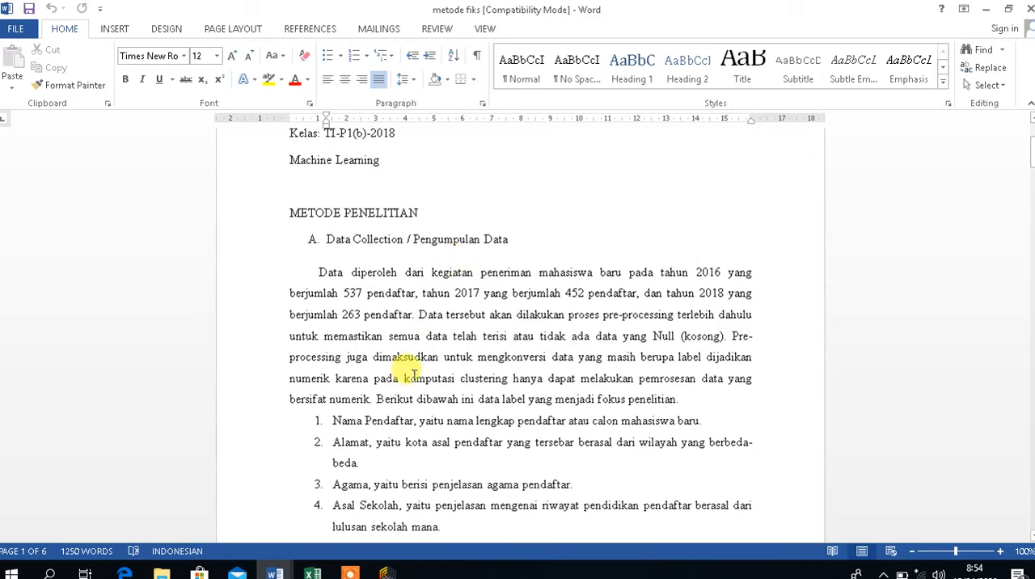
left_click(129, 573)
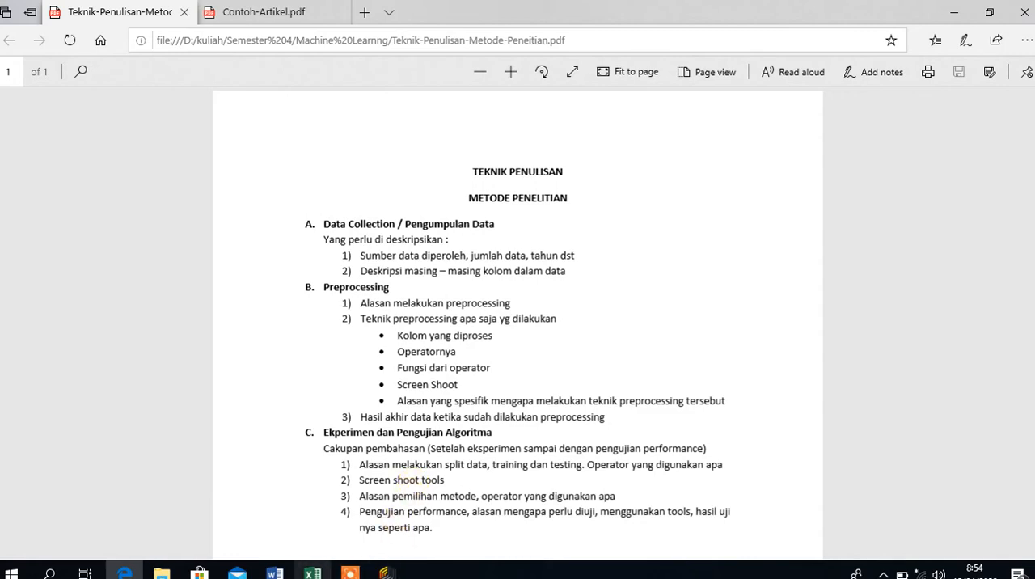
mouse_move(279, 573)
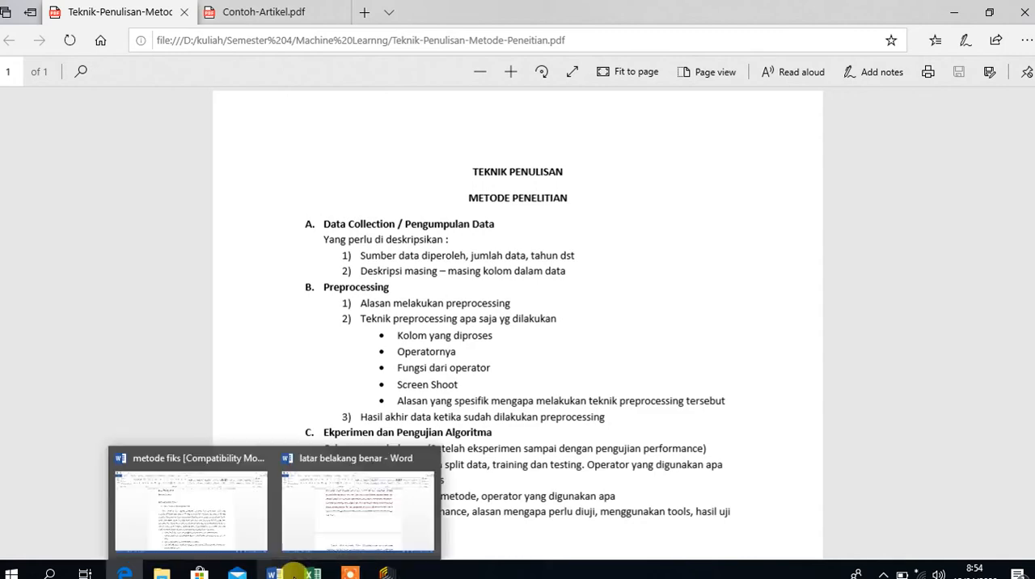
left_click(254, 532)
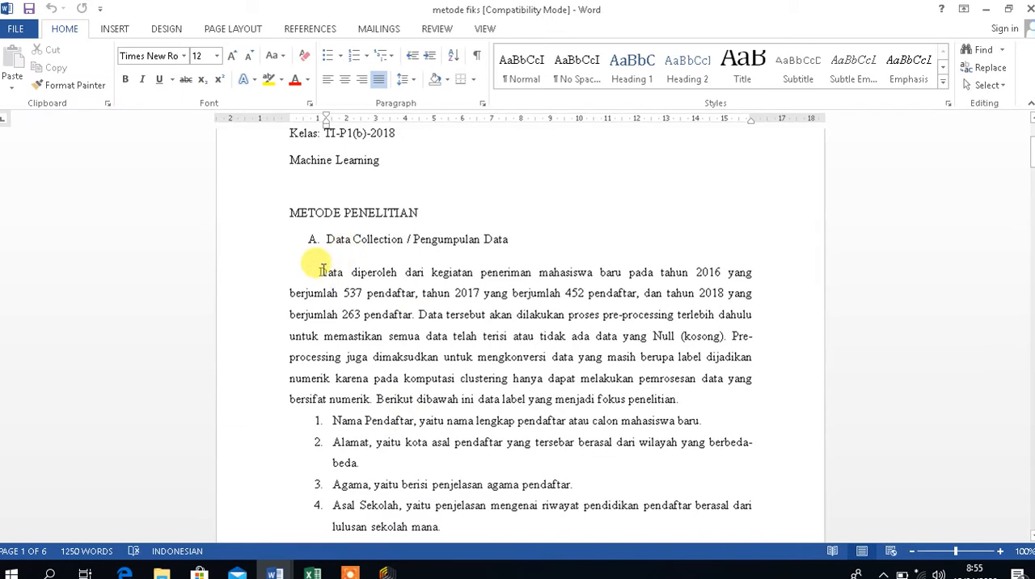
Examine the sentences on the data source and yearly applicant numbers in the Data Collection section.
left_click_drag(321, 270, 543, 305)
left_click(545, 299)
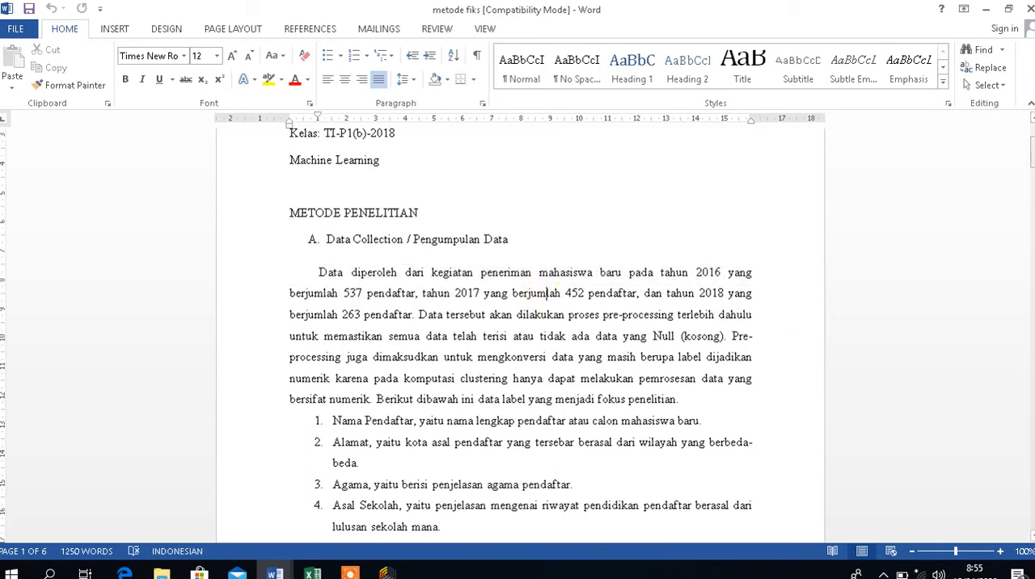
left_click_drag(1032, 150, 1033, 156)
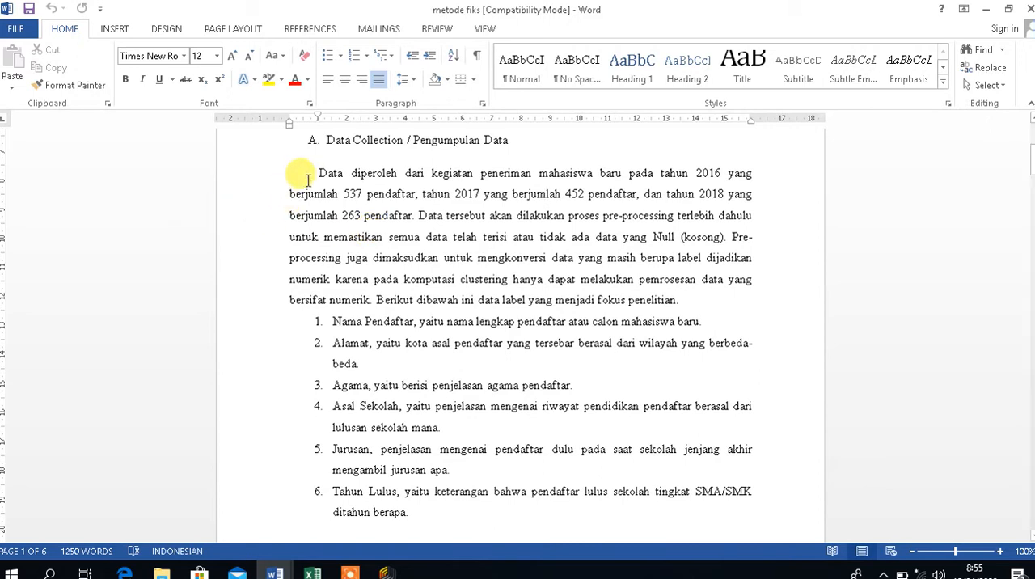
left_click_drag(314, 173, 416, 218)
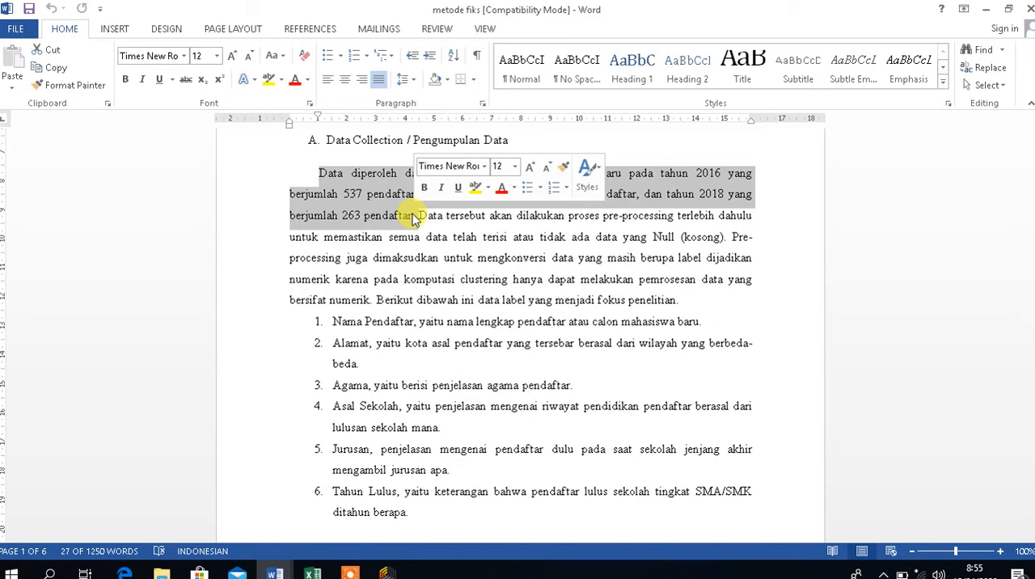
left_click(487, 239)
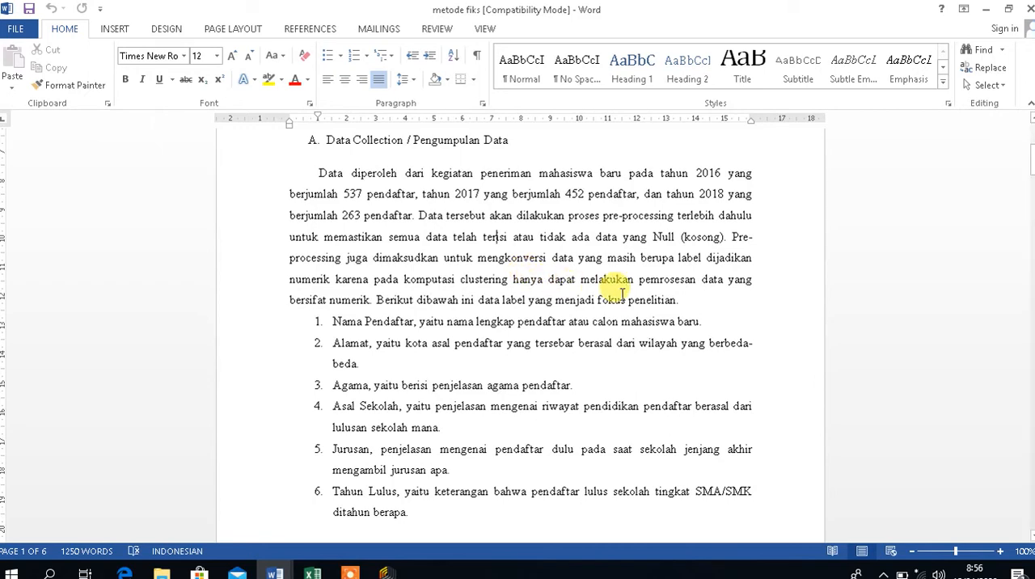
Check the guideline PDF's column description requirement in Edge and return to the numbered column list of metode fiks in Word.
left_click(124, 573)
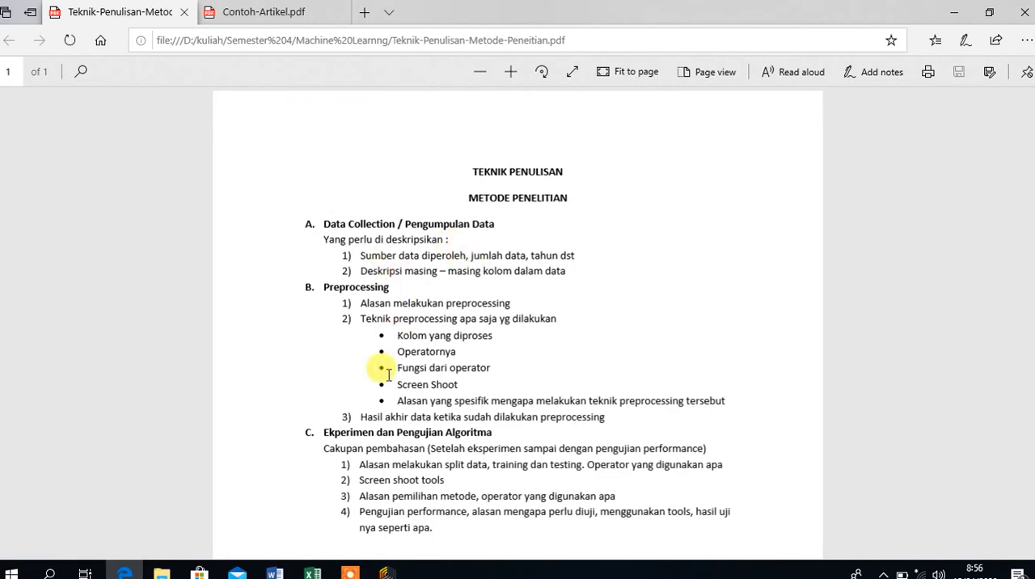
mouse_move(267, 558)
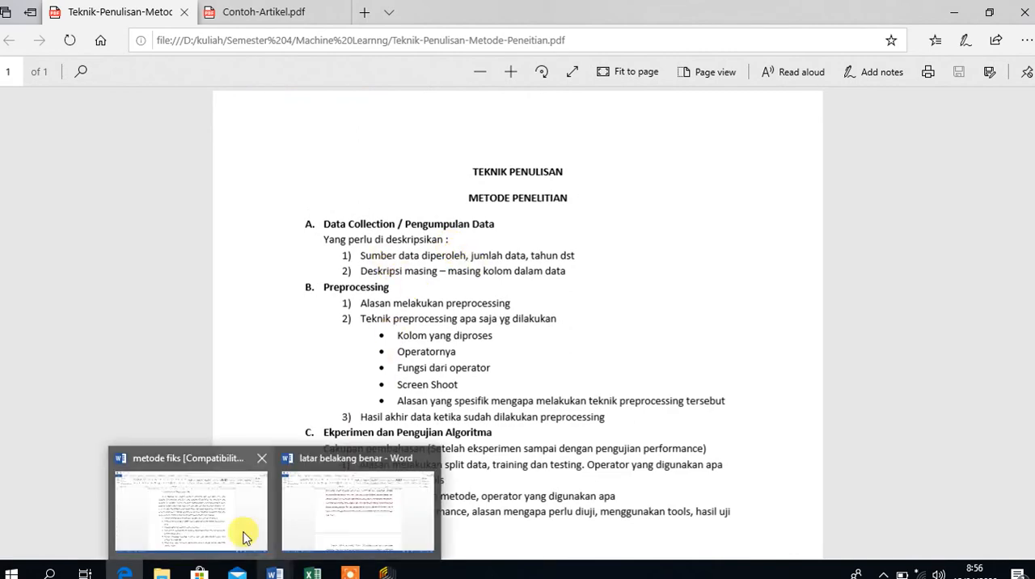
left_click(243, 536)
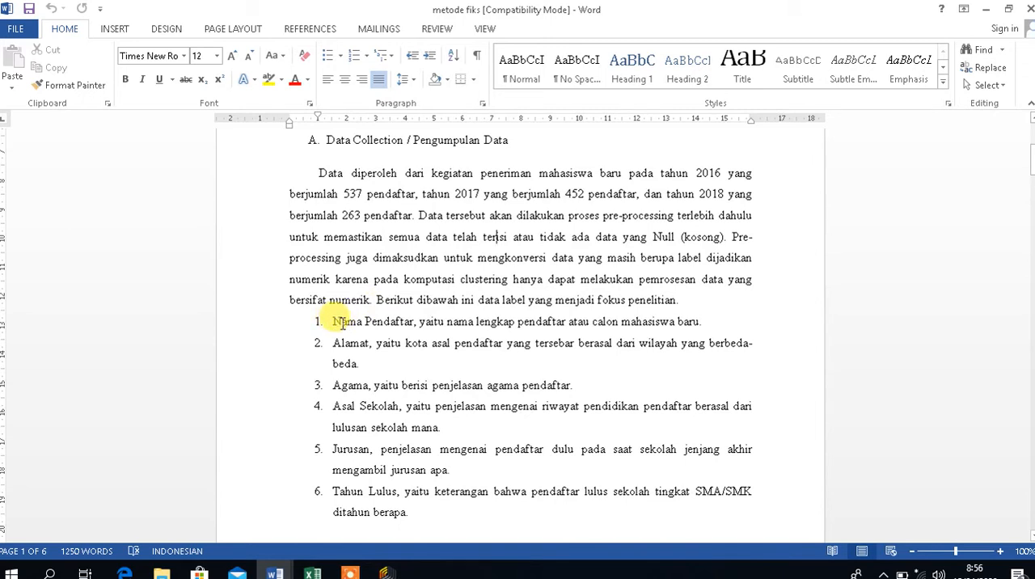
Examine the numbered column descriptions from Nama Pendaftar to Tahun Lulus in the Data Collection section.
left_click_drag(332, 322, 701, 325)
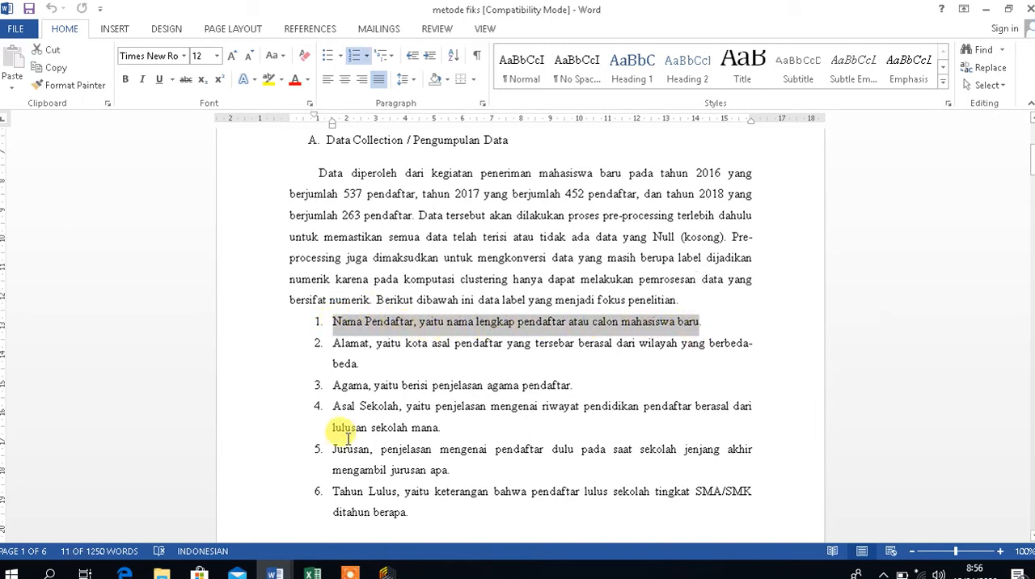
left_click(331, 325)
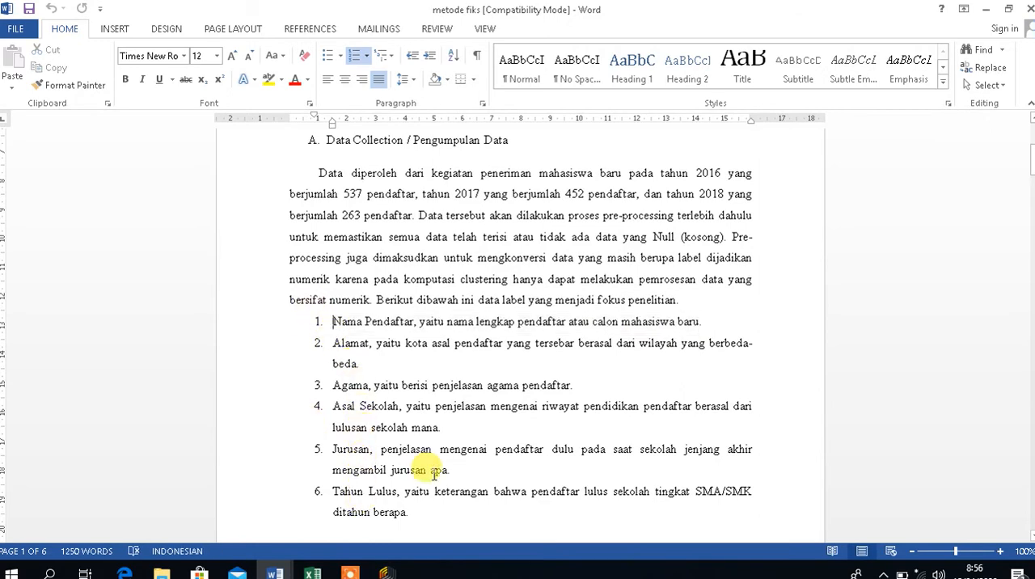
key("Down")
key("Down")
key("Down")
key("Down")
key("Down")
key("Down")
key("Down")
key("Down")
key("Down")
key("Down")
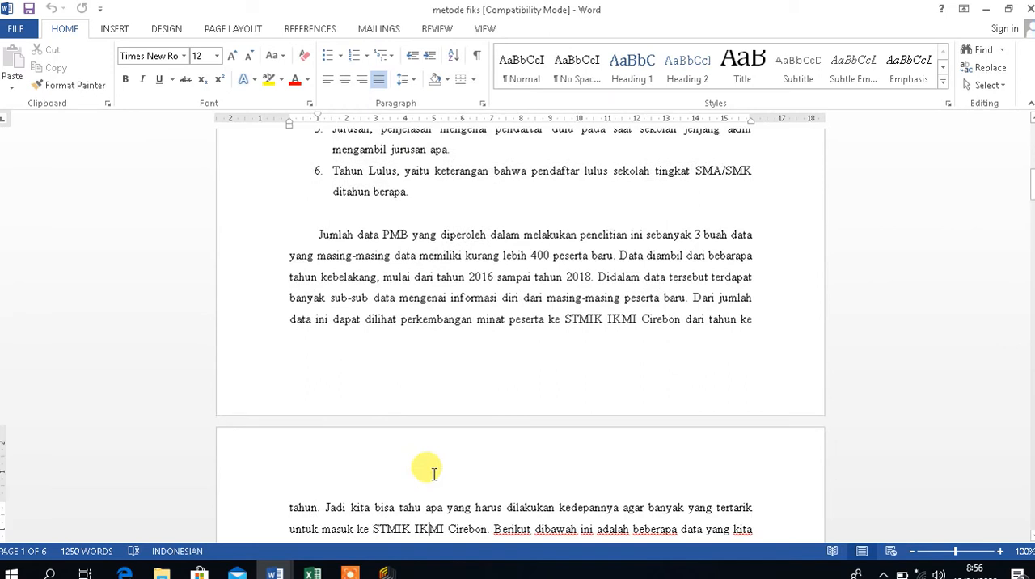
key("Up")
key("Up")
key("Up")
key("Up")
key("Up")
key("Up")
key("Up")
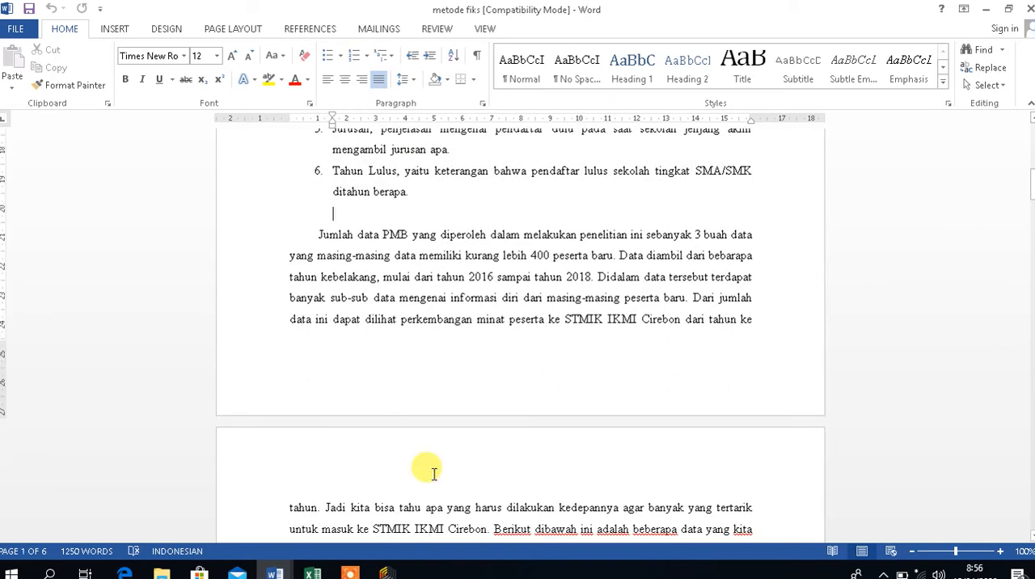
Skim the PMB data amount paragraph down to the table heading on page 2, then return to the Data Collection opening paragraph.
key("Down")
key("Down")
key("Down")
key("Down")
key("Down")
key("Down")
key("Down")
key("Down")
key("Down")
key("Down")
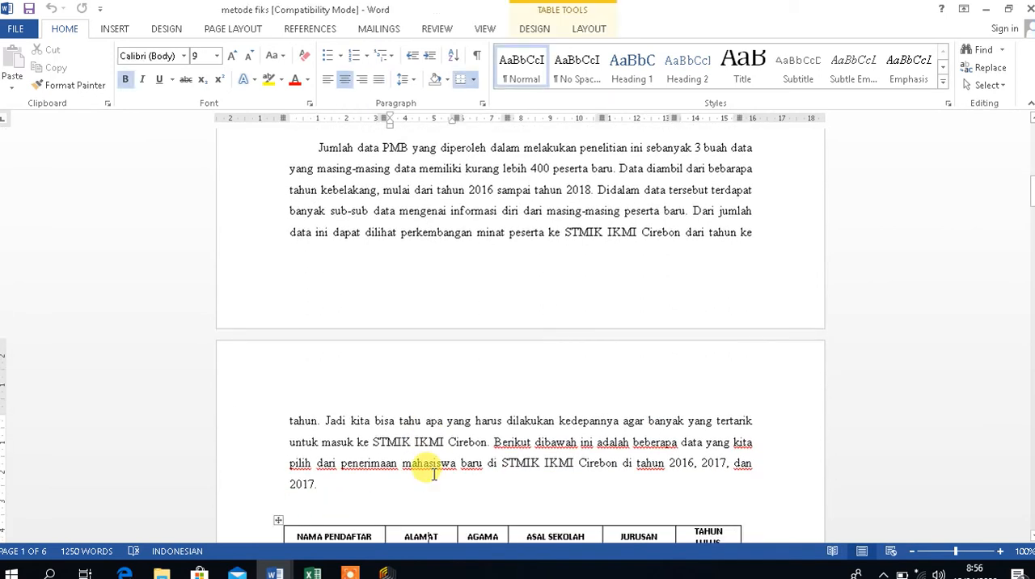
key("Up")
key("Up")
key("Up")
key("Up")
key("Up")
key("Up")
key("Up")
key("Up")
key("Up")
key("Up")
key("Up")
key("Up")
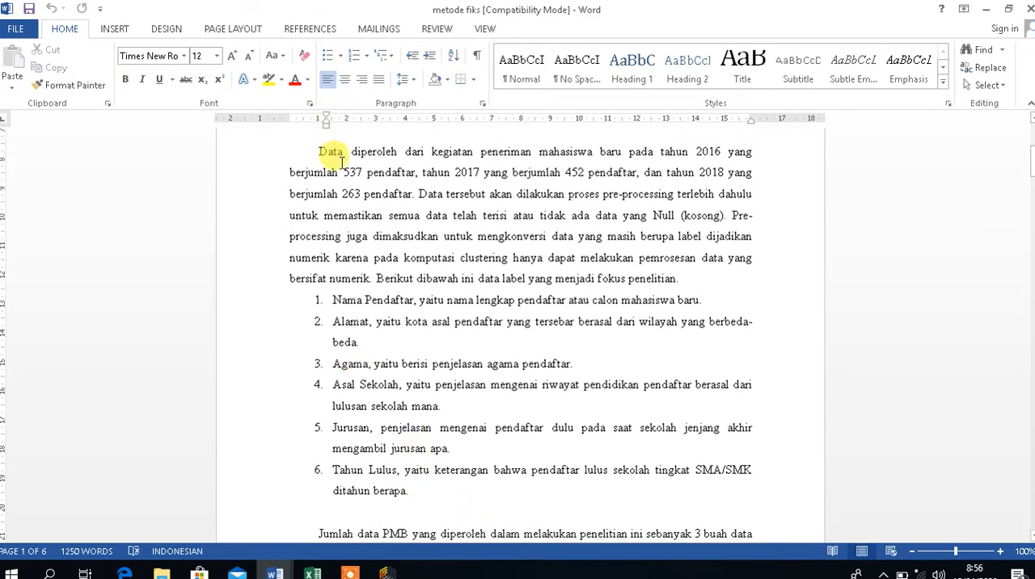
Recheck the opening sentences on data source and yearly applicant numbers, then go to the applicant data table on page 2.
left_click_drag(338, 152, 450, 196)
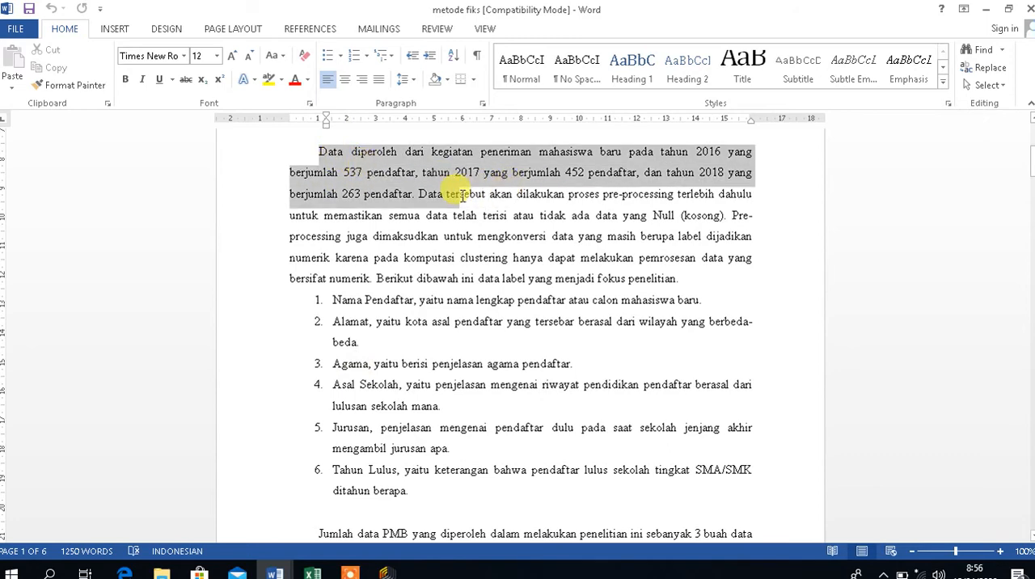
left_click(455, 194)
key("Down")
key("Down")
key("Down")
key("Down")
key("Down")
key("Down")
key("Down")
key("Down")
key("Down")
key("Down")
key("Down")
key("Down")
key("Down")
key("Down")
key("Down")
key("Down")
key("Down")
key("Down")
key("Down")
key("Down")
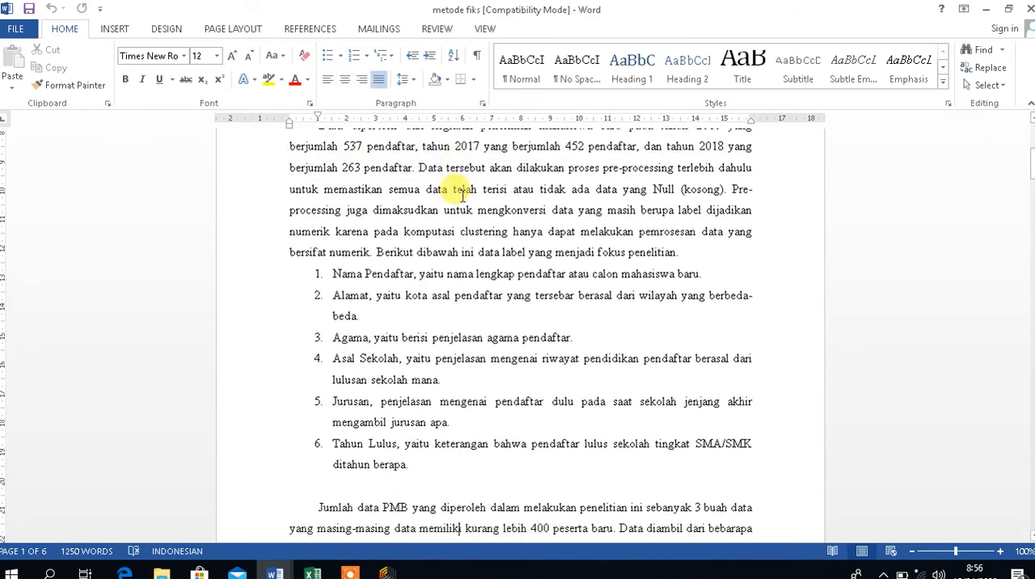
key("Down")
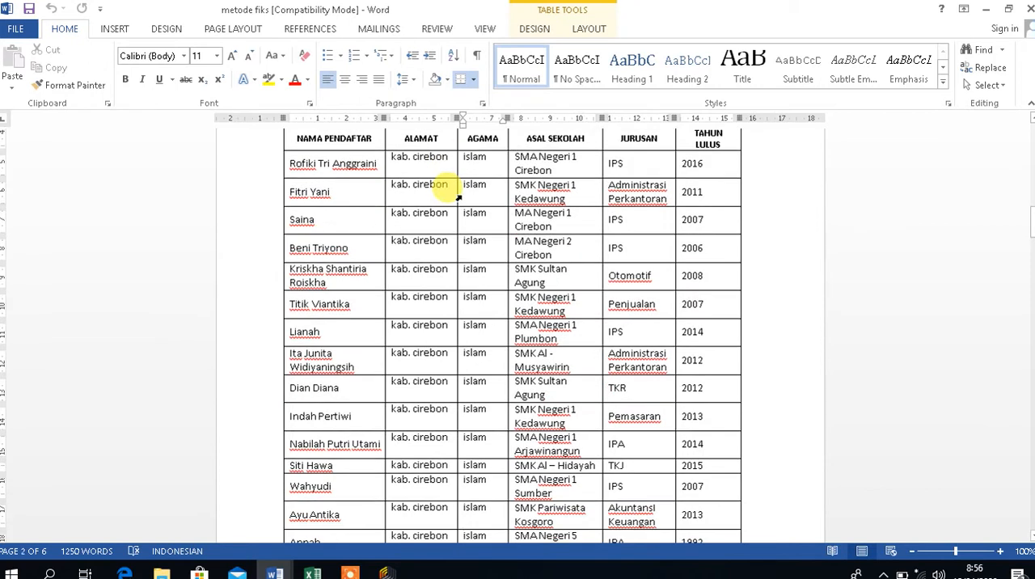
key("Up")
key("Up")
key("Up")
key("Up")
key("Up")
key("Up")
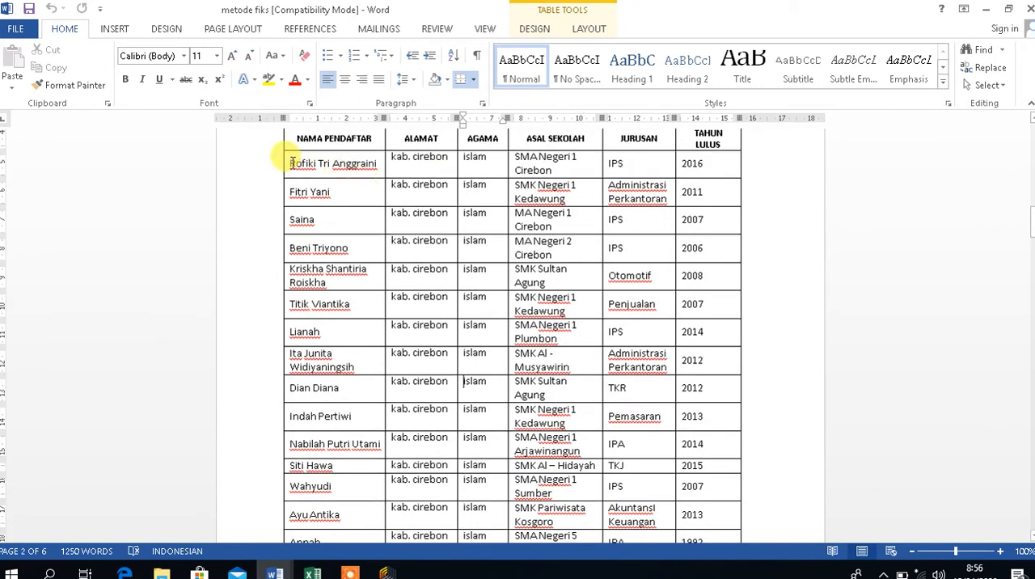
Look through the applicant table rows to the table's end on page 3 and continue to section B, Processing.
mouse_move(289, 163)
left_mouse_down()
mouse_move(709, 383)
mouse_move(693, 469)
mouse_move(698, 521)
mouse_move(687, 521)
mouse_move(697, 560)
left_mouse_up()
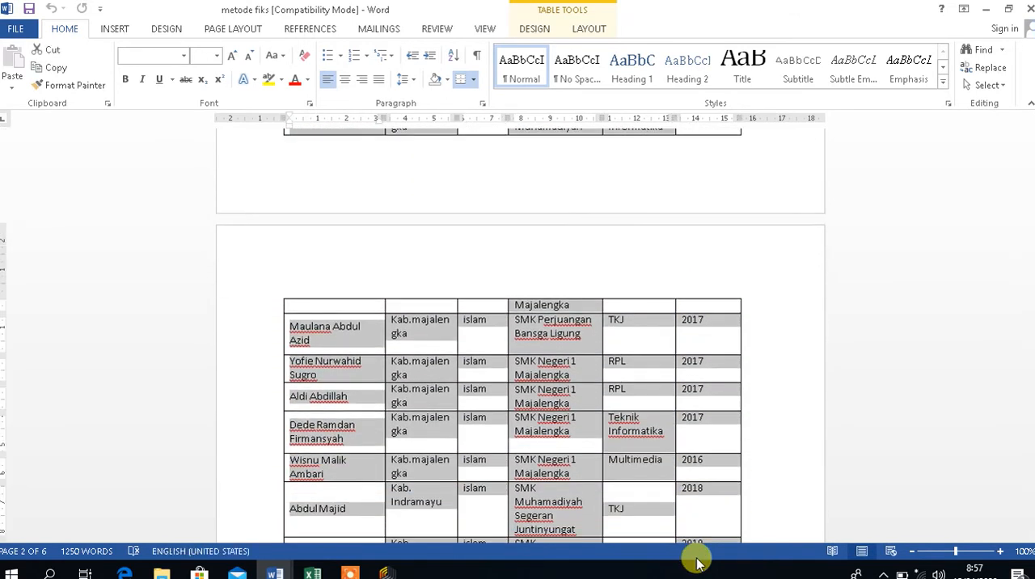
left_click(800, 499)
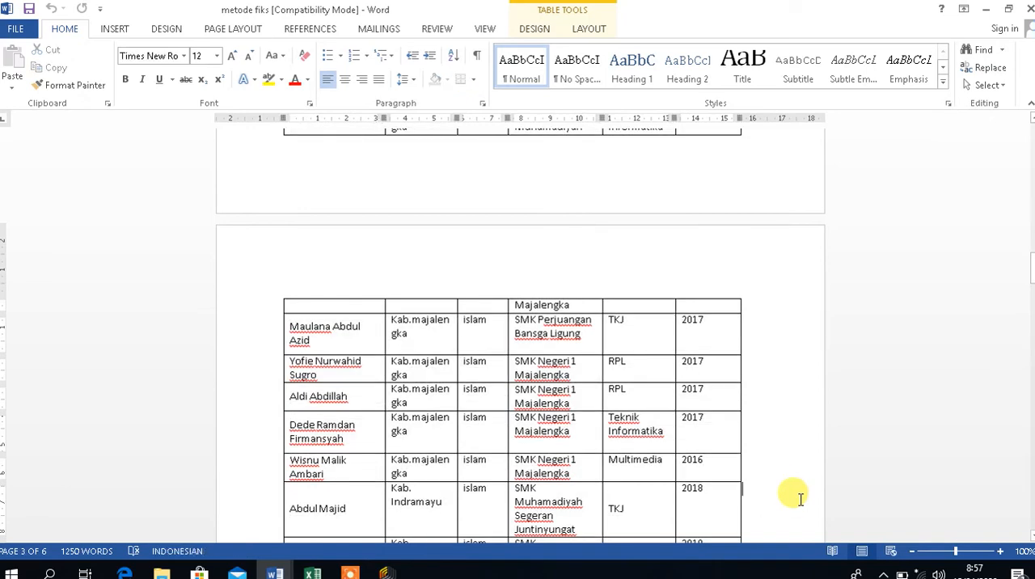
key("Down")
key("Down")
key("Down")
key("Down")
key("Down")
key("Down")
key("Down")
key("Down")
key("Down")
key("Down")
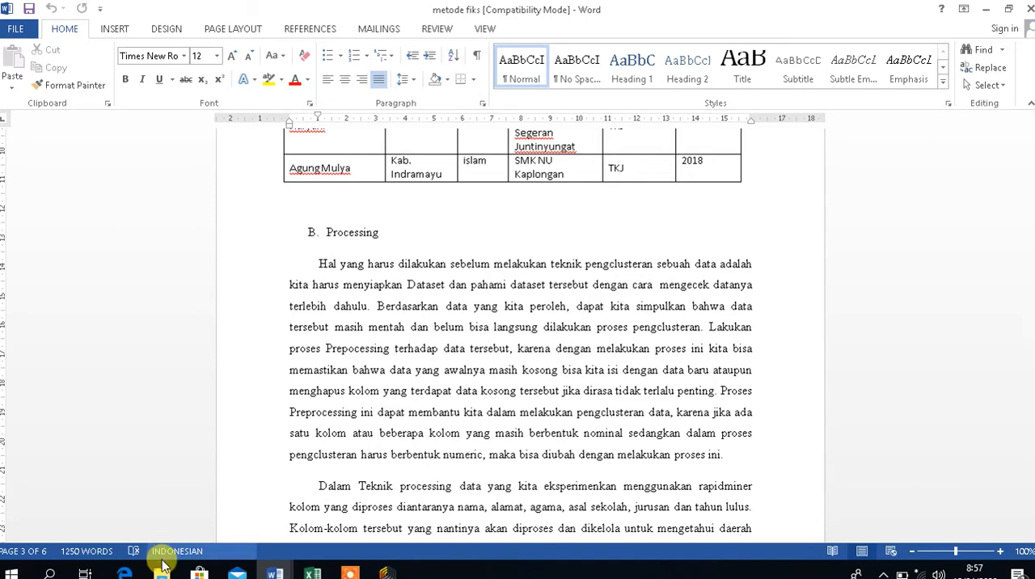
Switch to the guideline PDF in Edge, read its Preprocessing requirements, and return to metode fiks in Word.
left_click(124, 573)
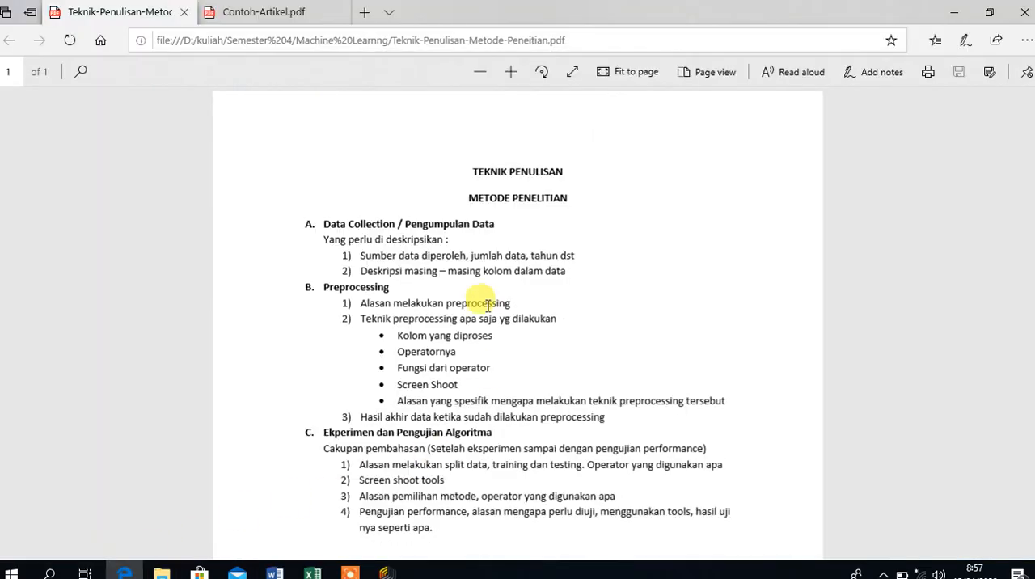
left_click_drag(321, 286, 408, 289)
left_click(407, 289)
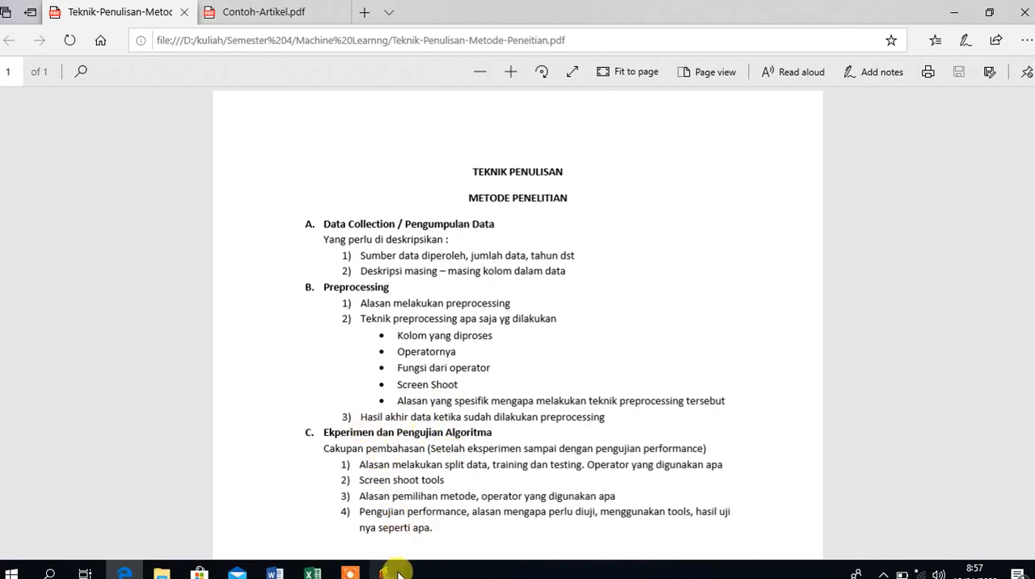
mouse_move(352, 572)
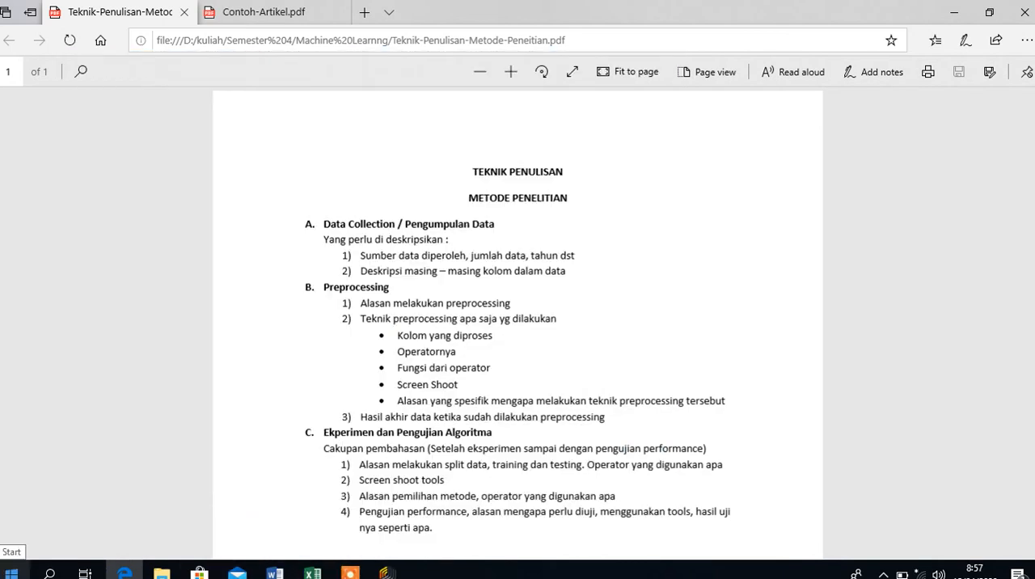
mouse_move(276, 573)
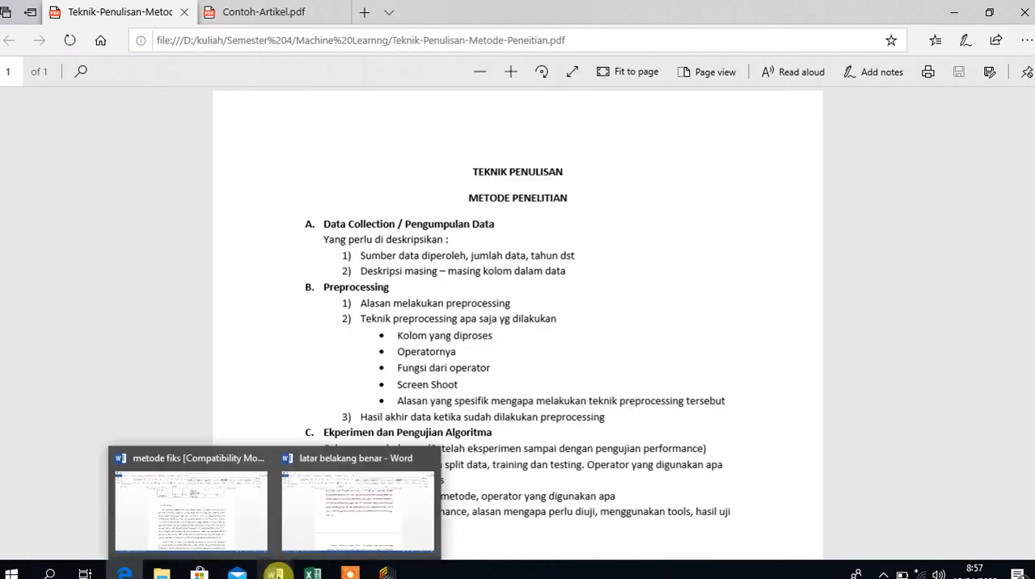
left_click(231, 509)
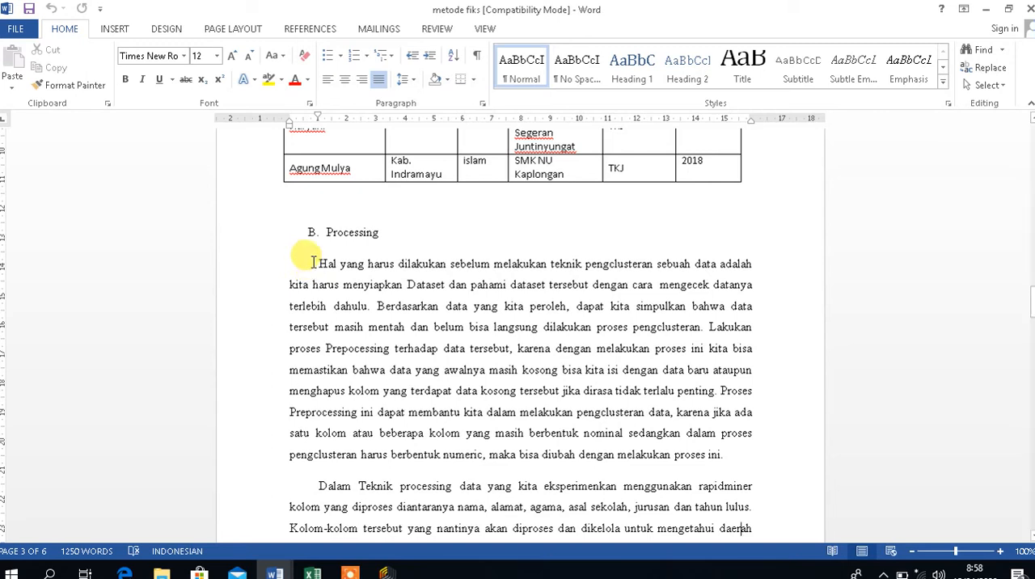
Examine the dataset preparation steps and the reasons for preprocessing in the first paragraph of the Processing section.
left_click_drag(319, 264, 368, 327)
left_click(367, 327)
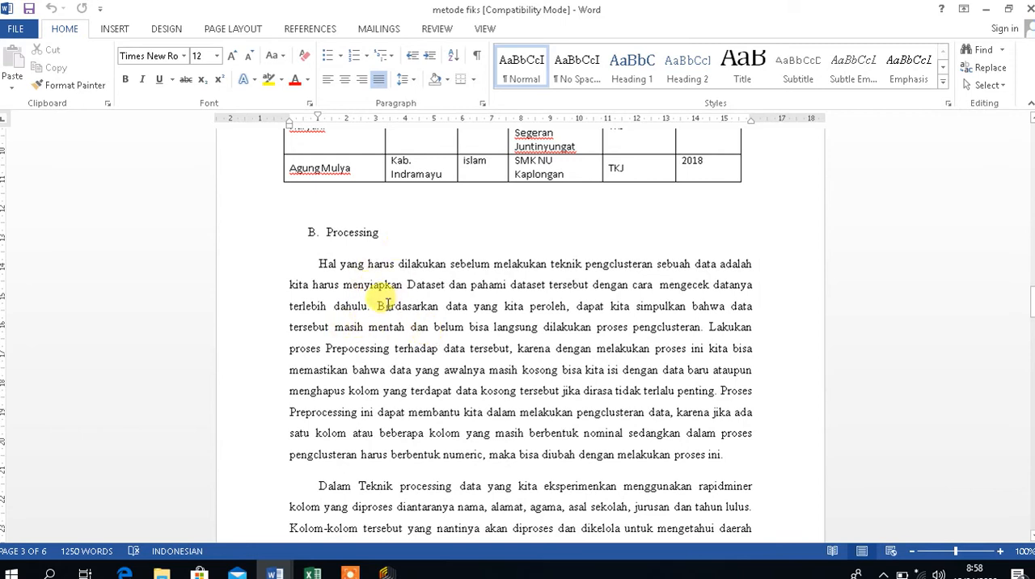
left_click_drag(377, 306, 452, 388)
left_click(454, 387)
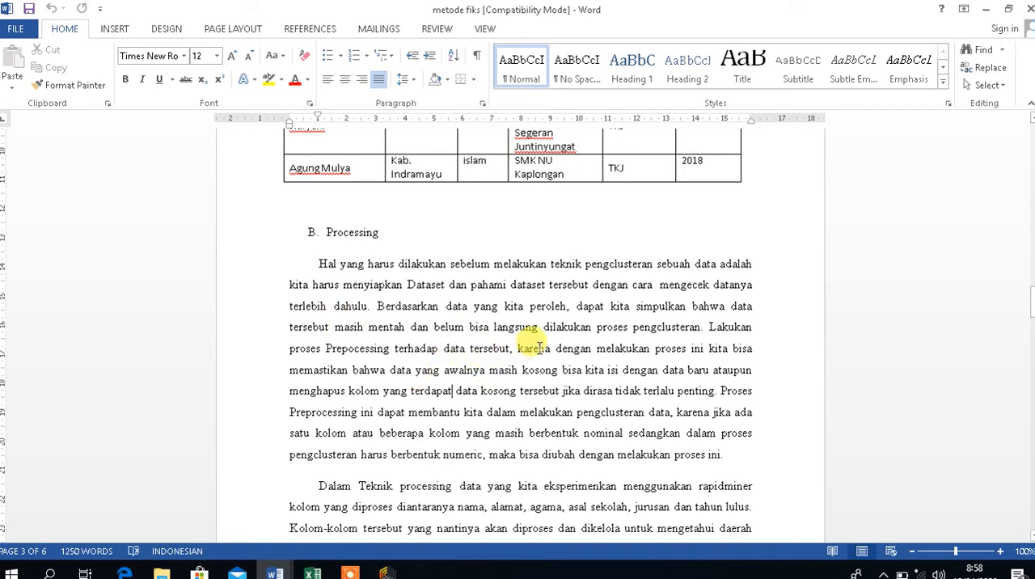
left_click_drag(519, 348, 639, 374)
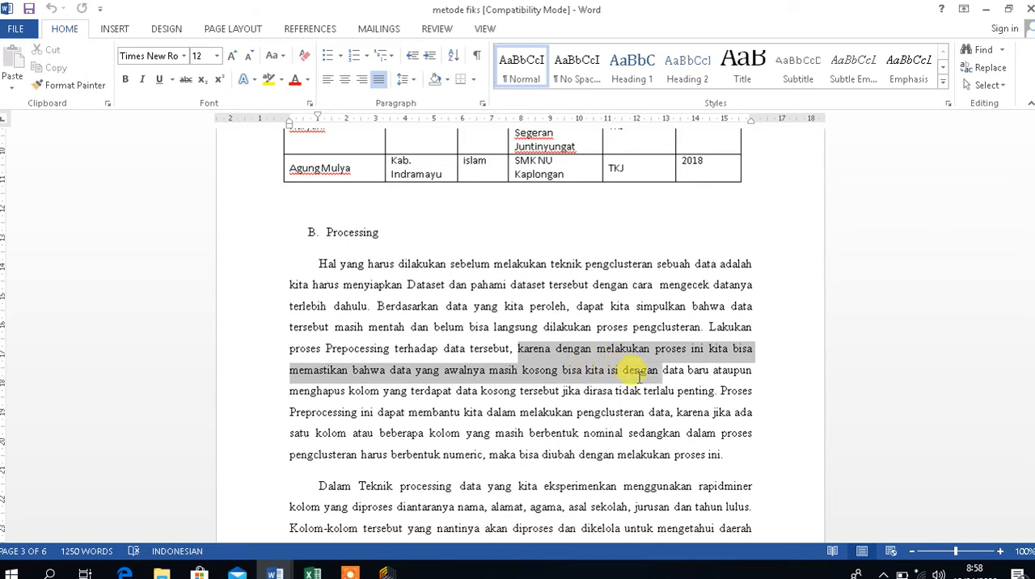
left_click_drag(638, 374, 731, 453)
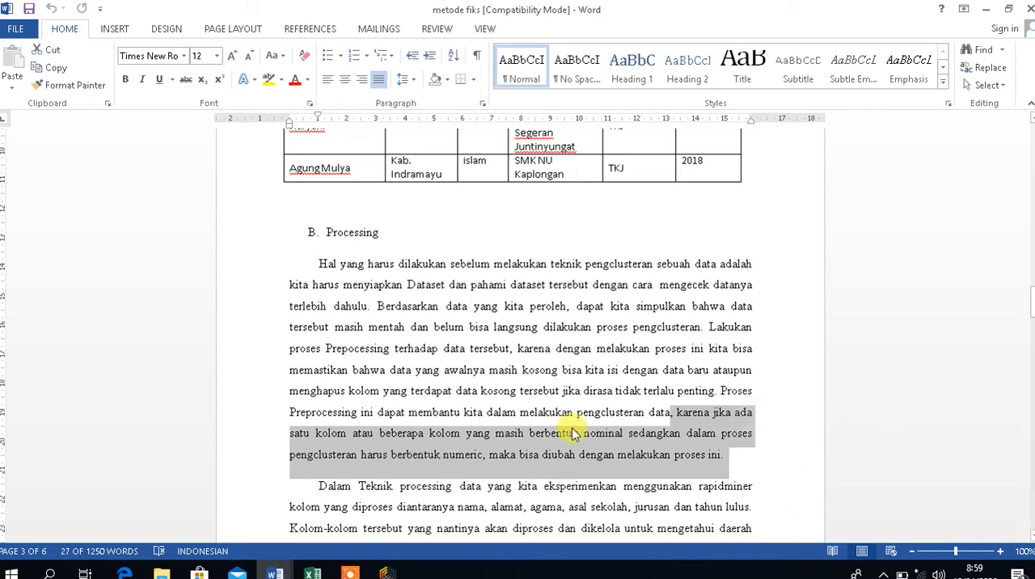
left_click(515, 413)
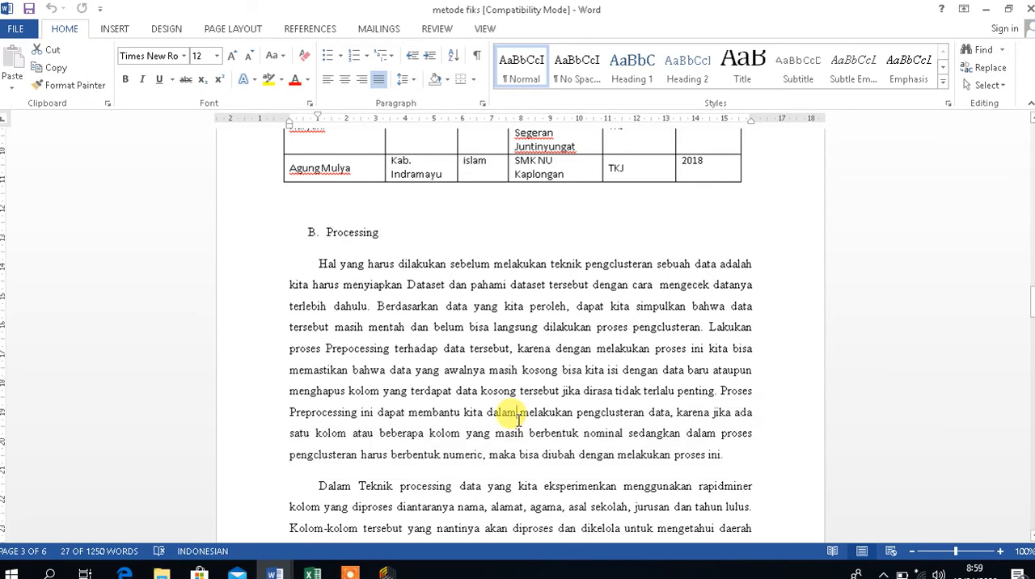
Check the second Processing paragraph on processed columns and operators, then continue to the lettered operator function list on page 4.
left_click(488, 486)
scroll(488, 492, "down", 5)
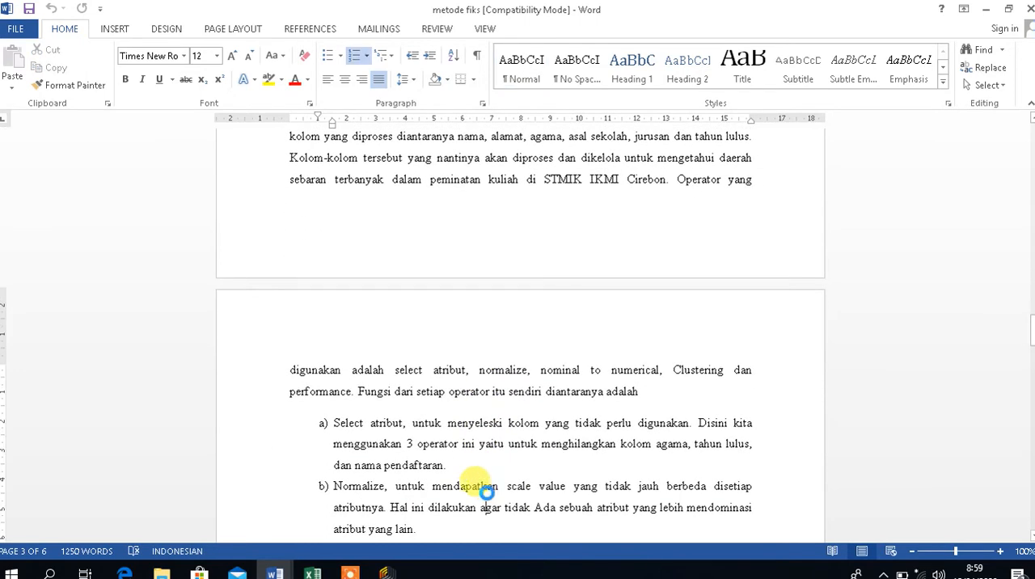
scroll(488, 492, "up", 1)
scroll(488, 492, "up", 1)
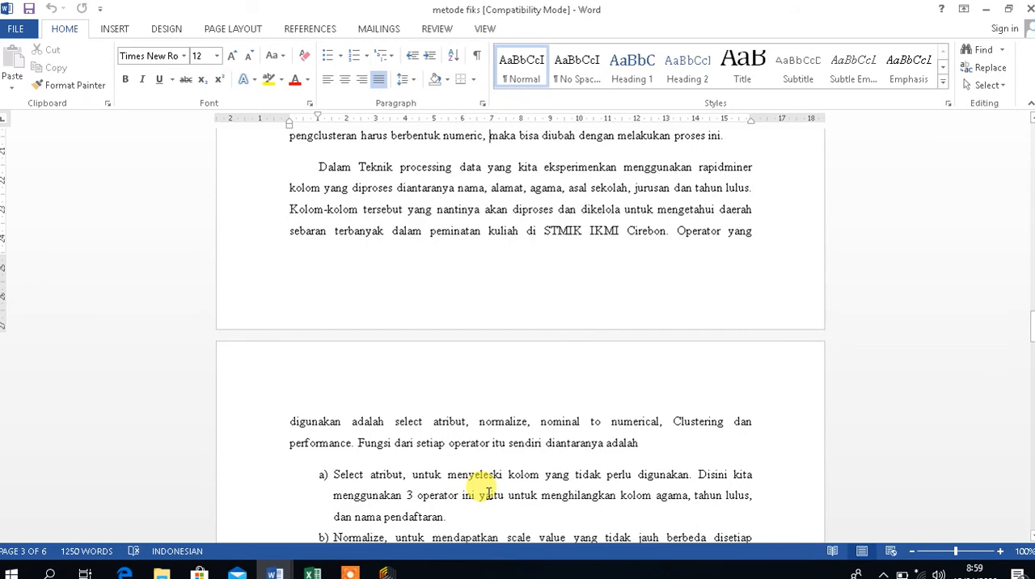
key("Down")
key("Down")
key("Down")
key("Down")
key("Down")
key("Down")
key("Down")
key("Down")
key("Down")
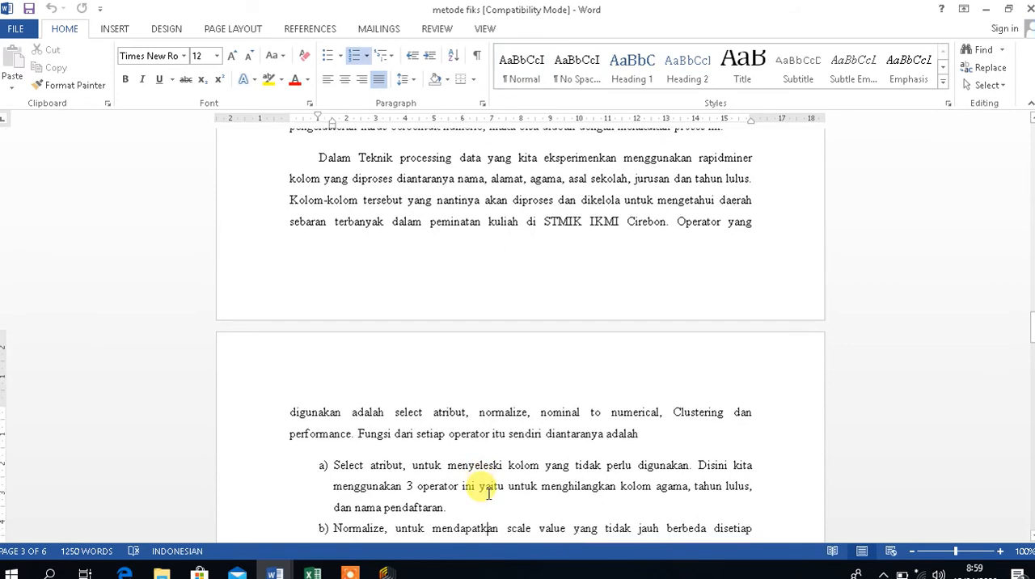
key("Down")
key("Down")
key("Down")
key("Down")
key("Down")
key("Down")
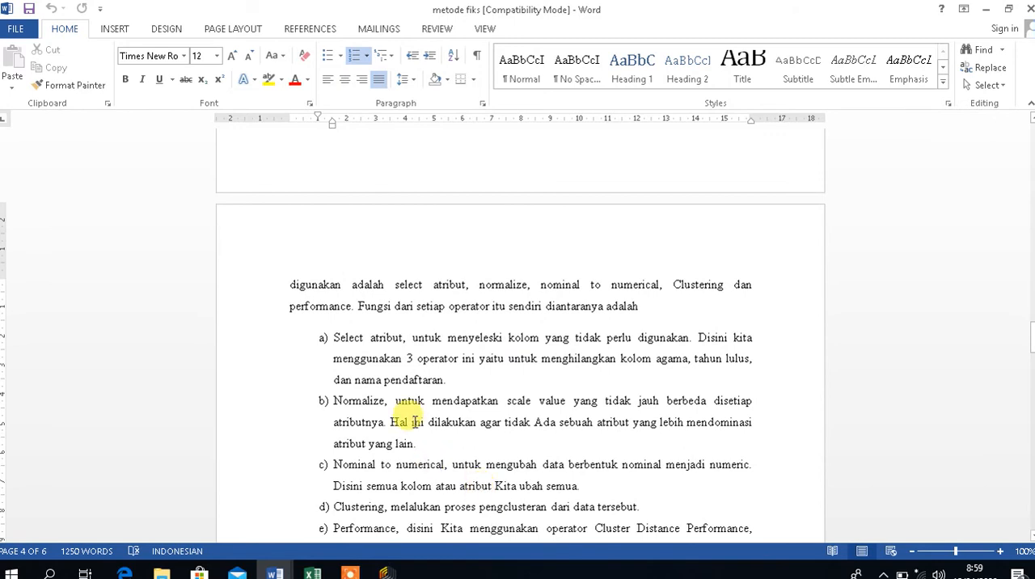
Examine the Select atribut description in item a) of the operator list and undo the accidental edit.
left_click_drag(335, 332, 442, 346)
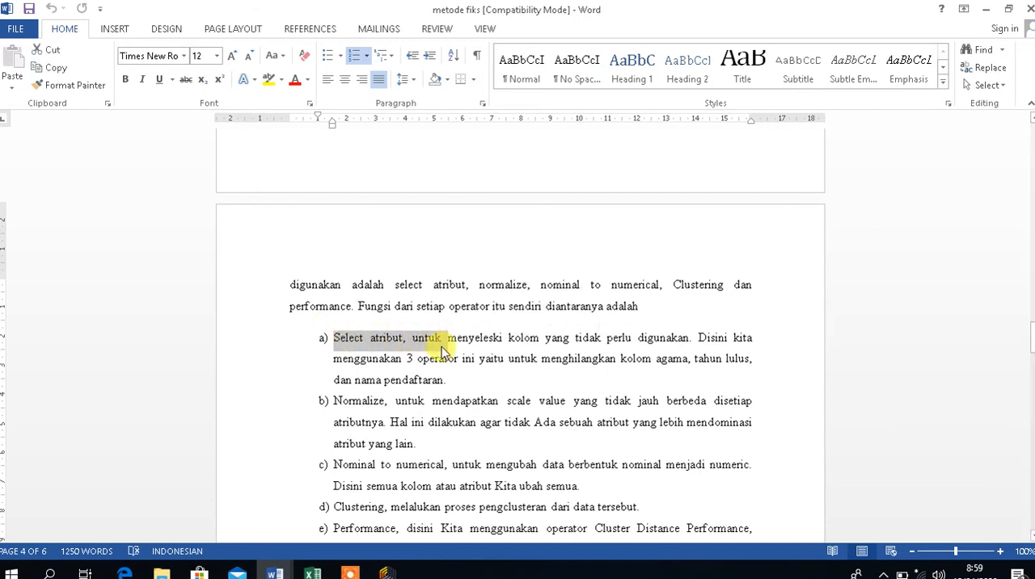
left_click(447, 342)
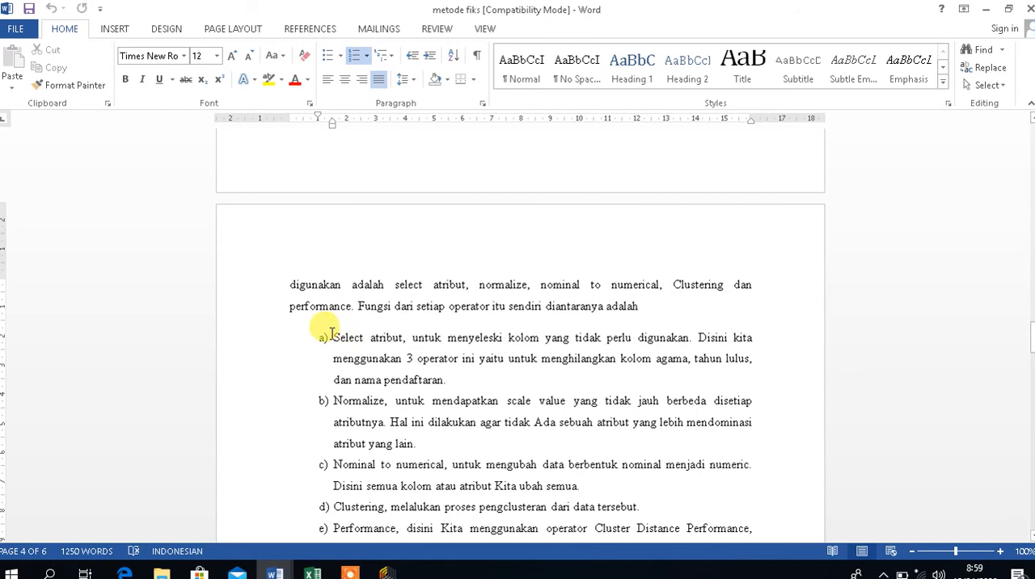
left_click_drag(318, 332, 467, 378)
key("ctrl+z")
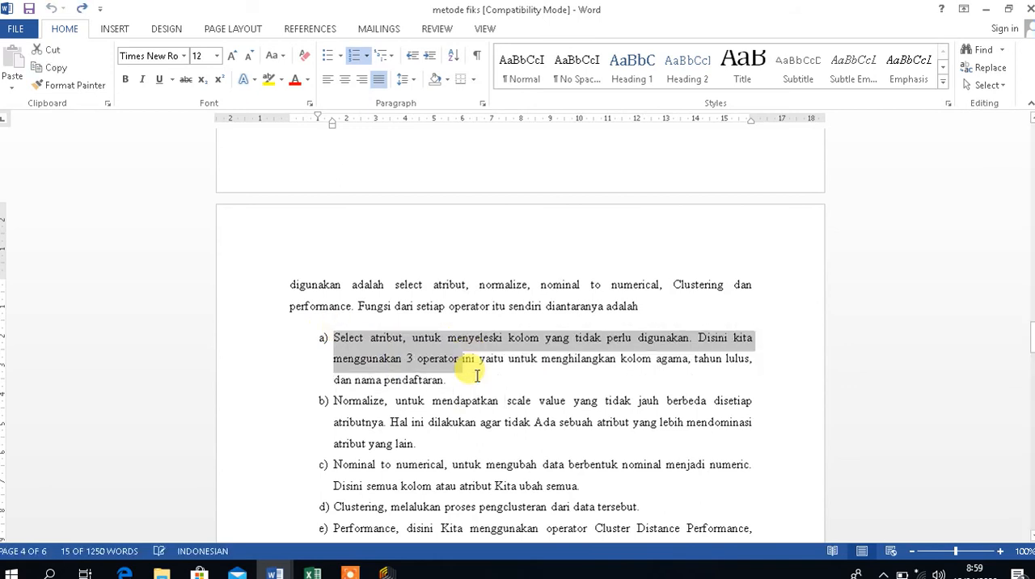
left_click(532, 384)
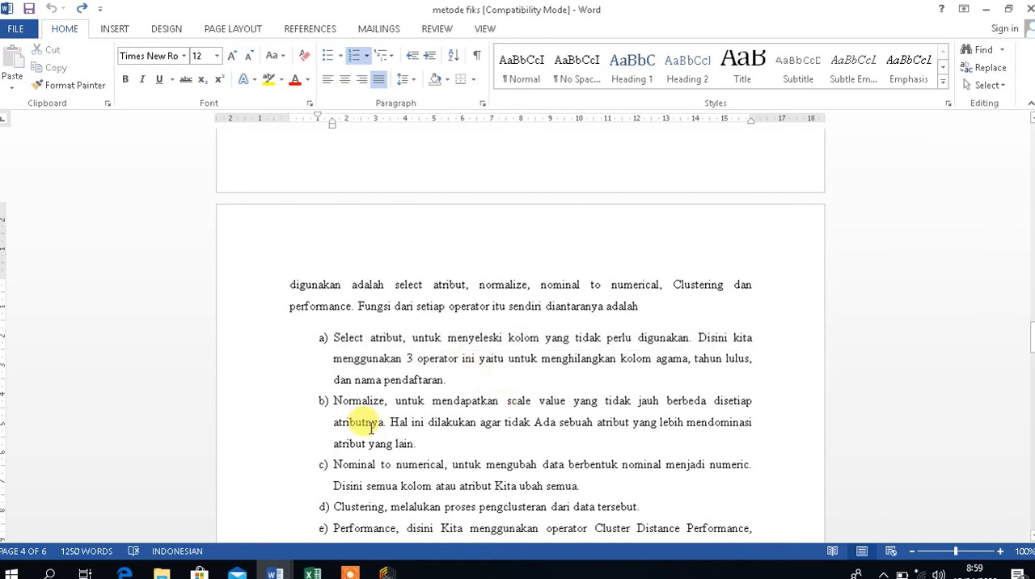
Examine the Normalize description in item b) of the operator list and move on to Nominal to numerical in item c).
left_click_drag(331, 400, 439, 435)
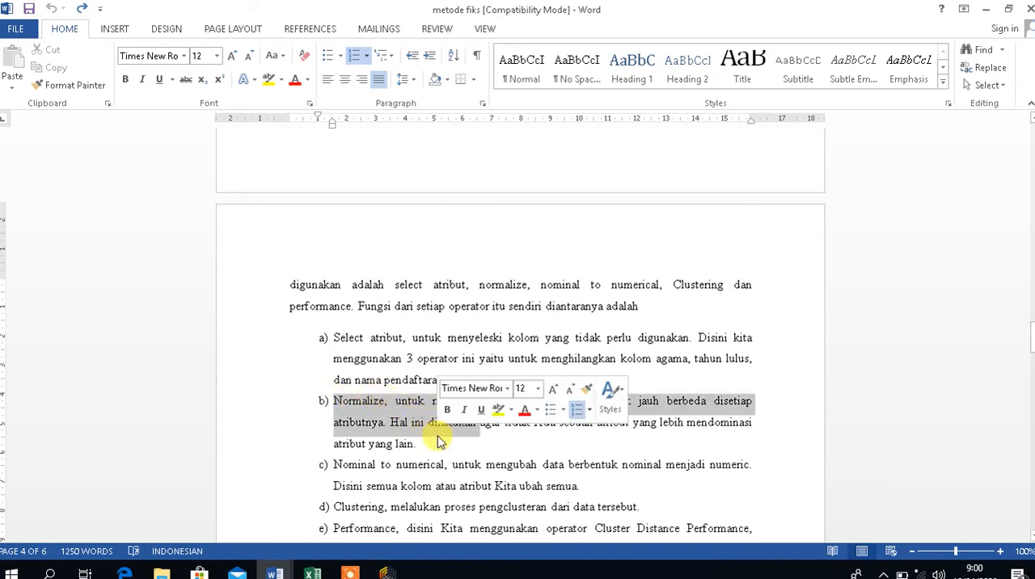
left_click(438, 435)
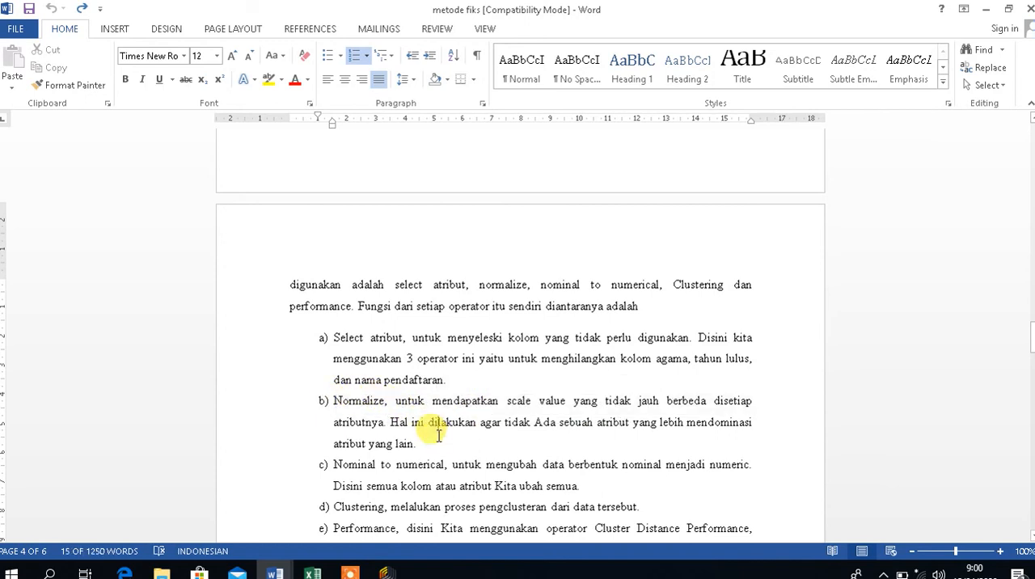
left_click(323, 400)
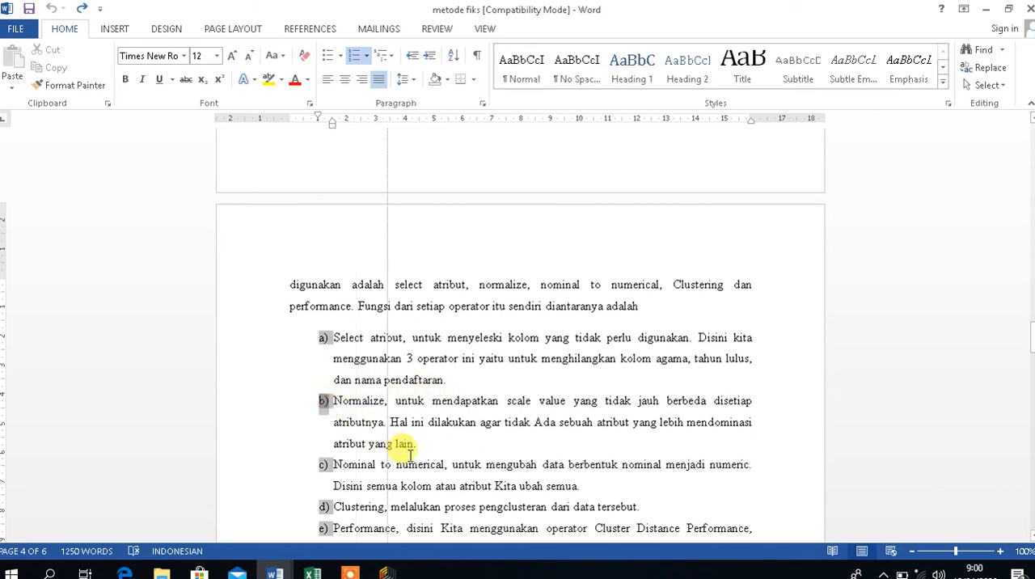
left_click(419, 461)
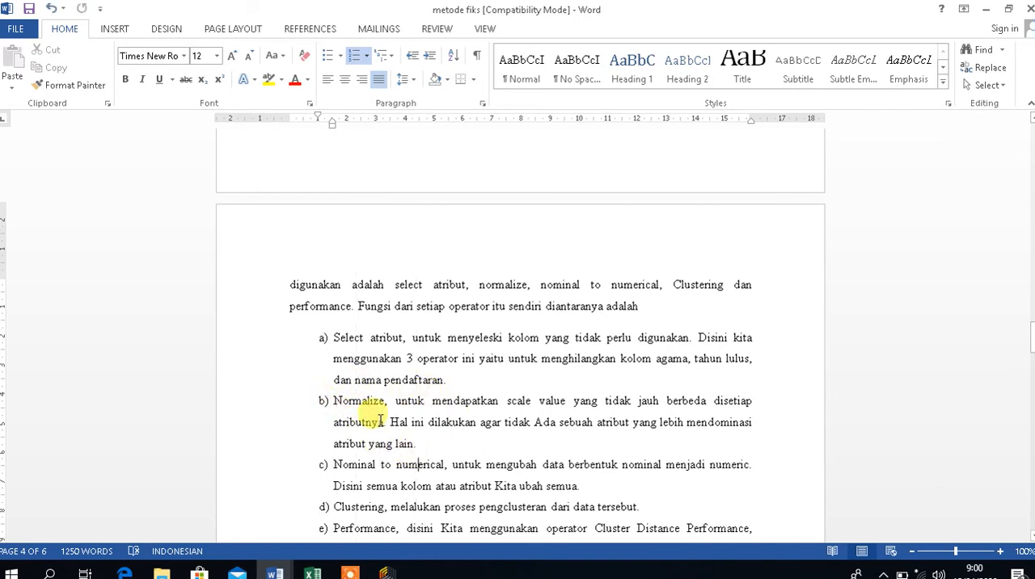
Examine the Normalize and Clustering descriptions in items b) and d) of the operator list and continue to Performance in item e).
left_click_drag(335, 401, 447, 445)
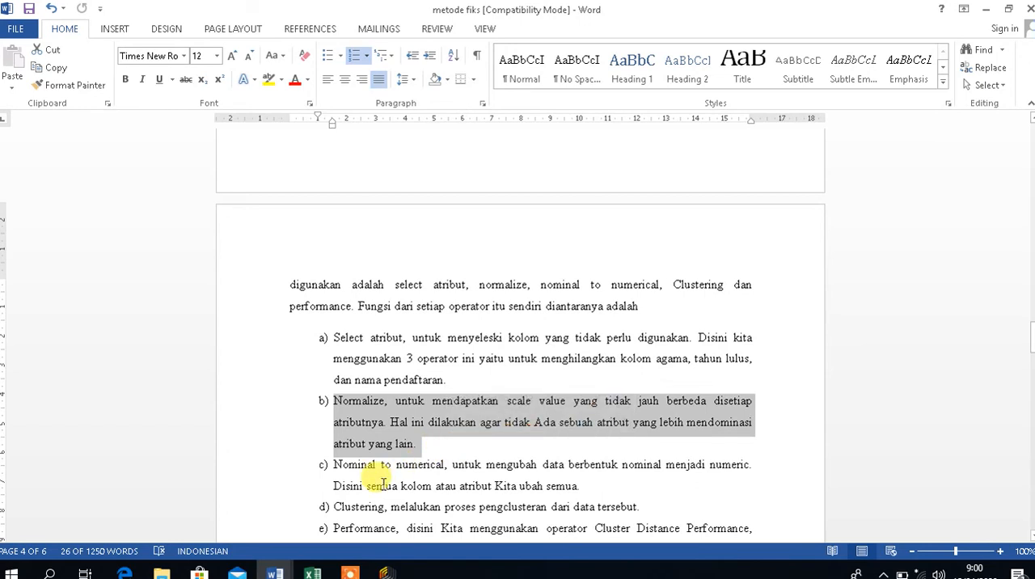
left_click(467, 425)
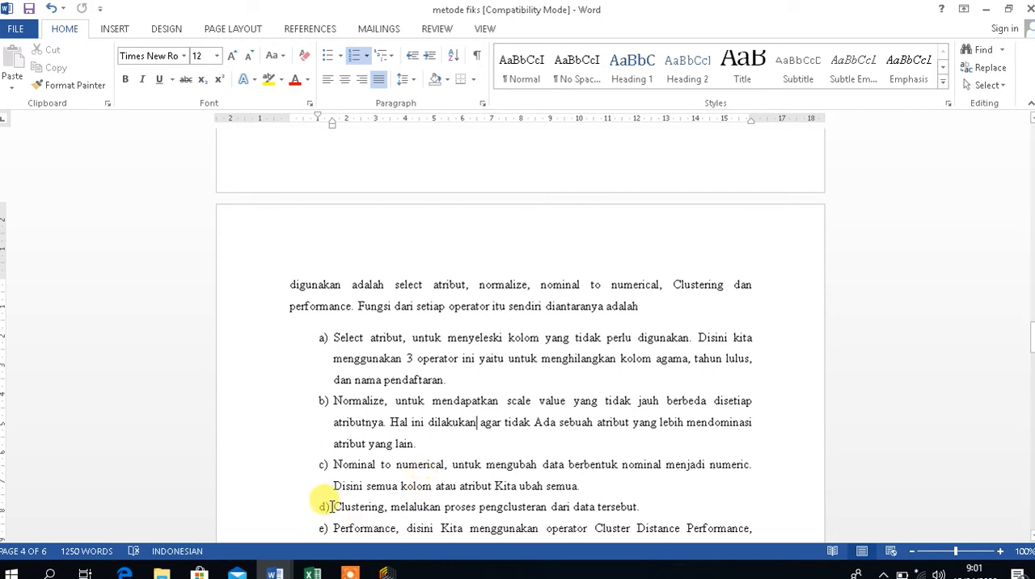
left_click_drag(333, 507, 377, 514)
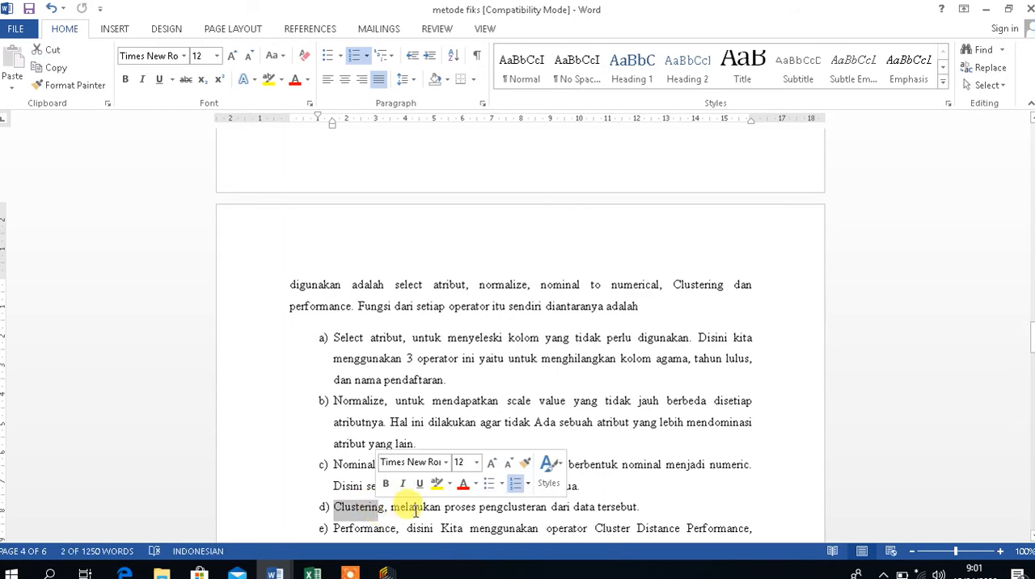
left_click(415, 510)
key("Down")
key("Down")
key("Down")
key("Down")
key("Down")
key("Down")
key("Down")
key("Down")
key("Down")
key("Down")
key("Down")
key("Down")
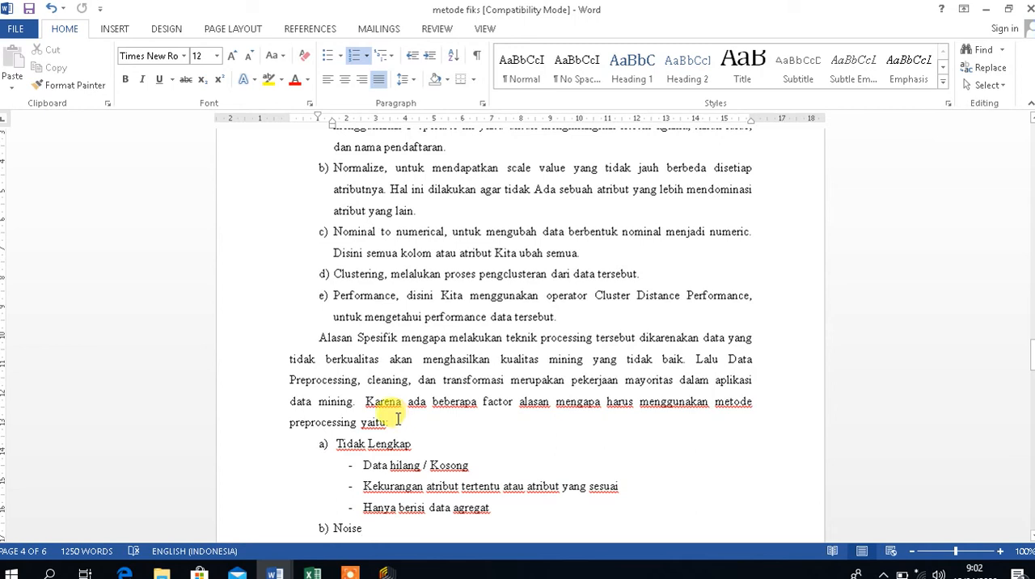
Examine the specific reasons for preprocessing and its three listed factors: Tidak Lengkap, Noise and Tidak Konsisten.
left_click_drag(363, 402, 416, 443)
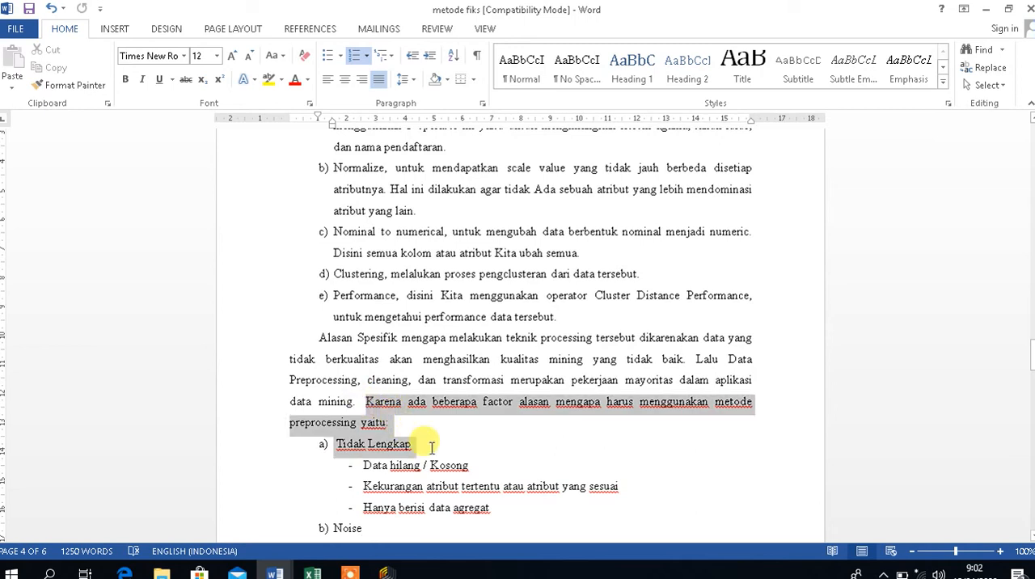
left_click(431, 447)
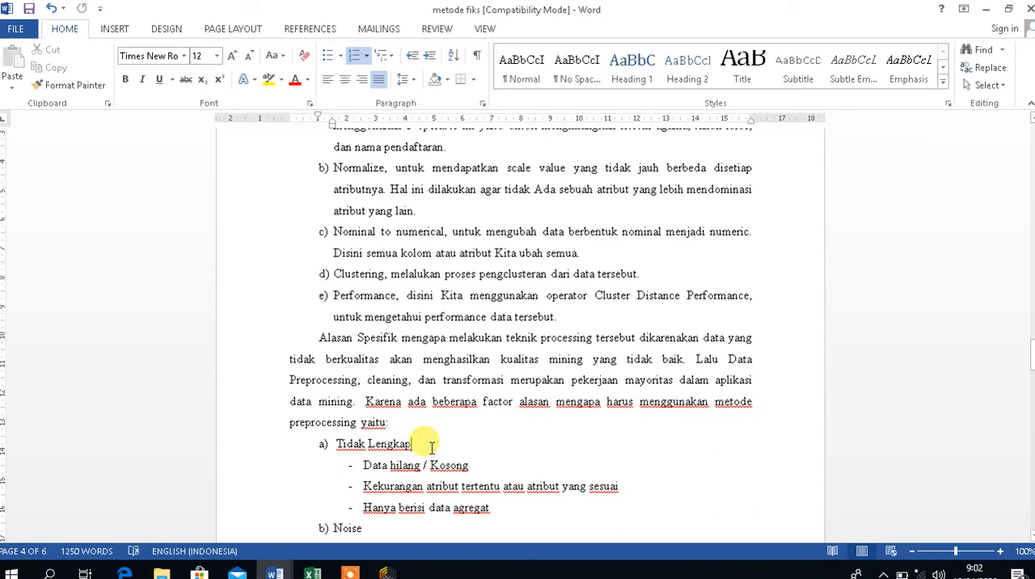
key("Down")
key("Down")
key("Down")
key("Down")
key("Down")
key("Down")
key("Down")
key("Down")
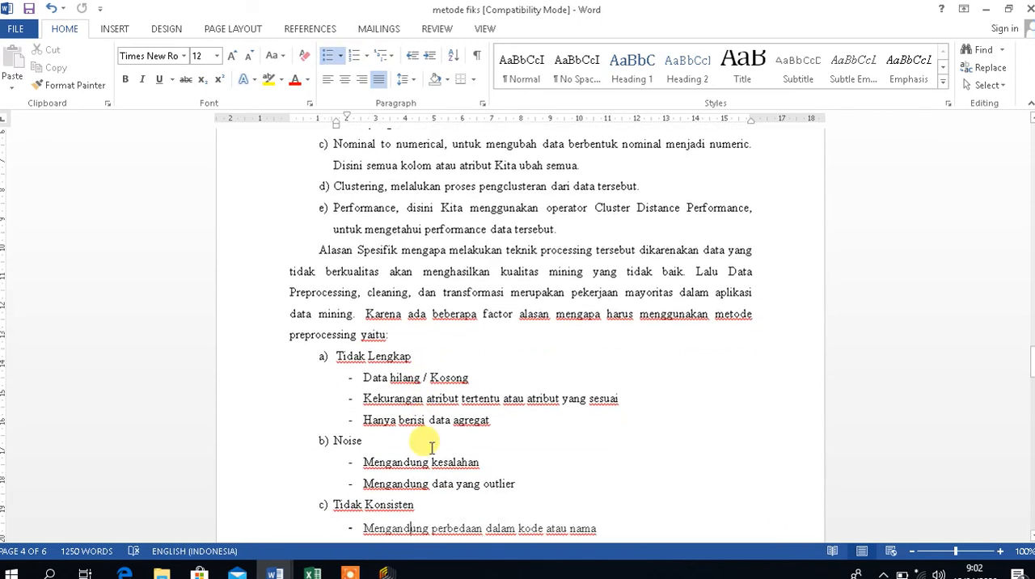
key("Down")
key("Down")
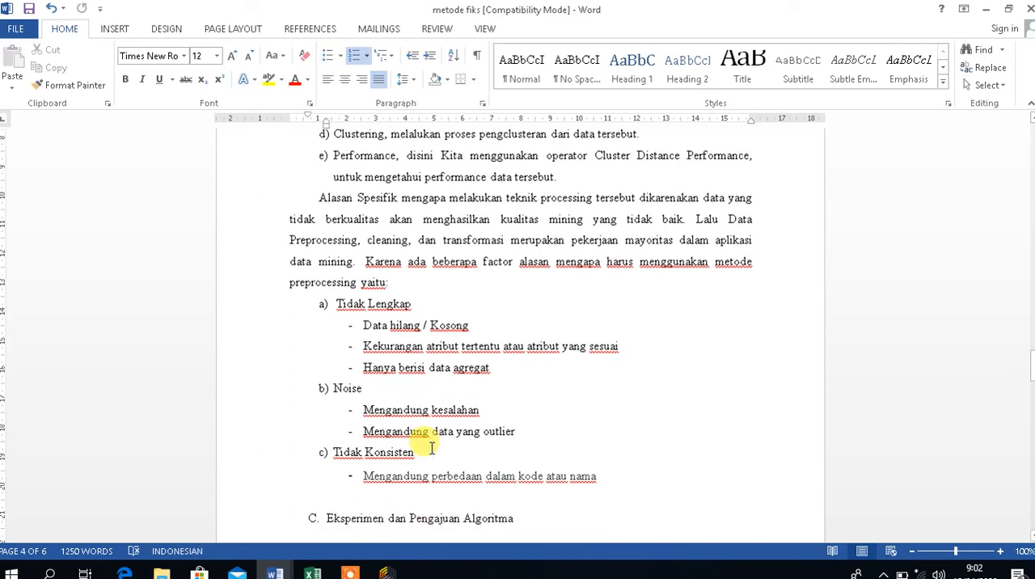
left_click_drag(401, 415, 521, 433)
left_click(530, 438)
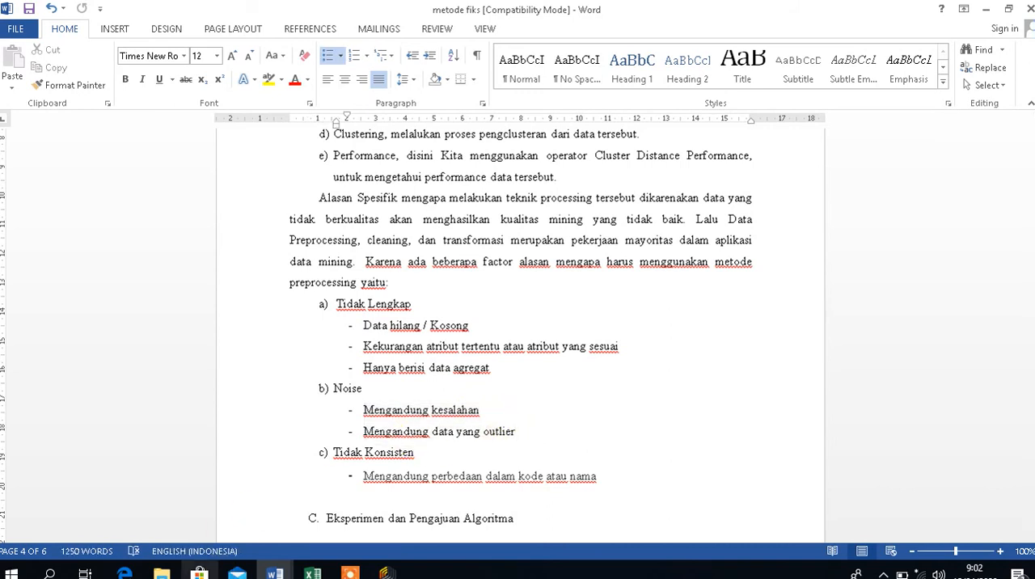
Switch to the Teknik-Penulisan guidelines PDF in Edge and examine the section C requirements on experiments and algorithm testing.
left_click(125, 572)
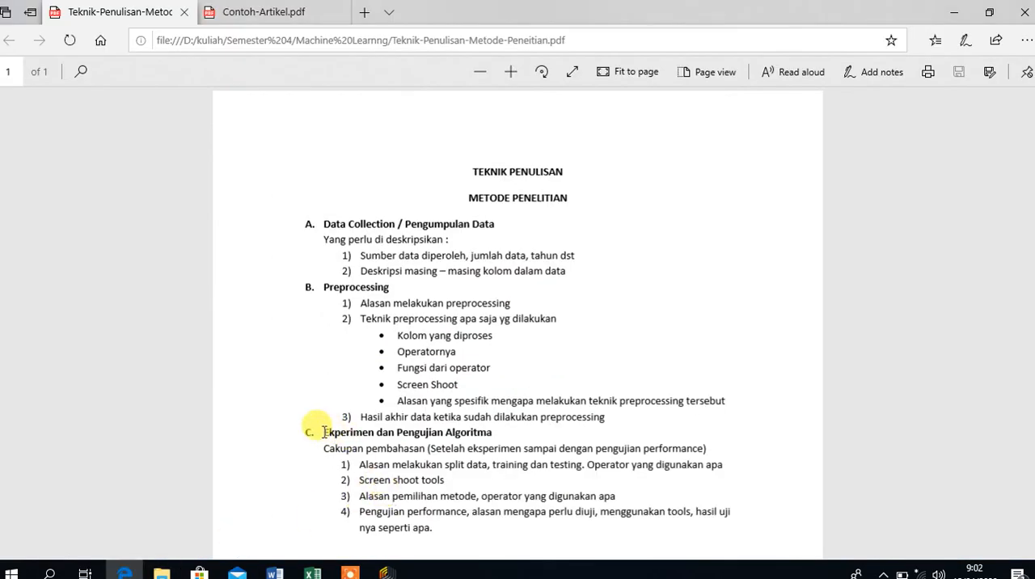
left_click_drag(323, 431, 498, 480)
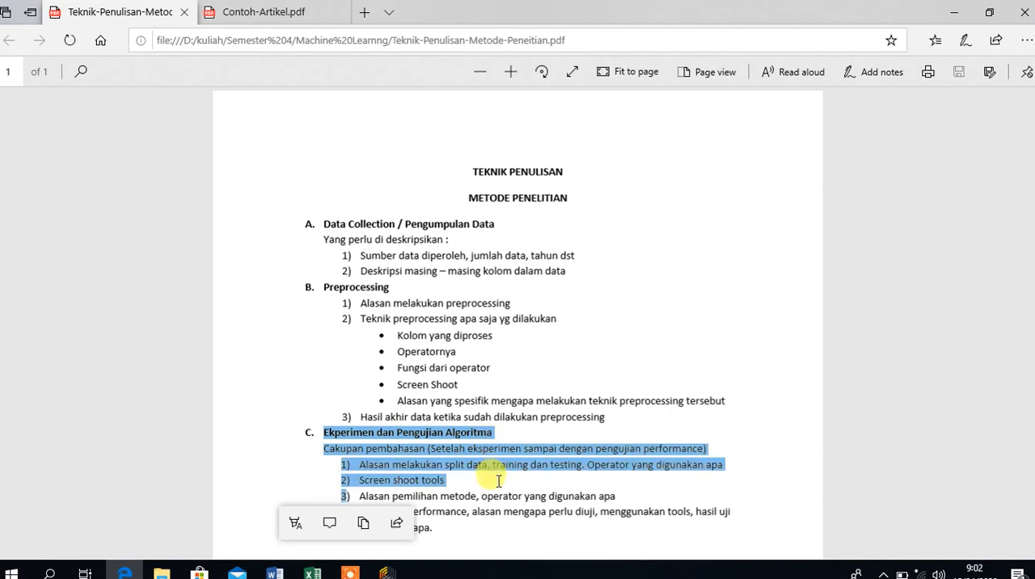
left_click(456, 466)
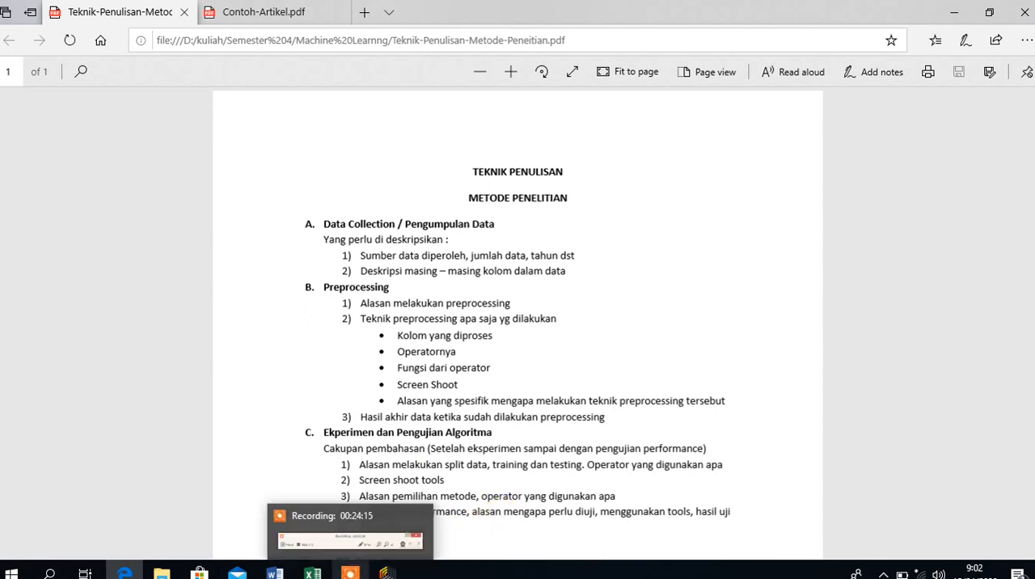
Return to the metode fiks document in Word and examine the opening K-Means paragraph of section C against the guidelines.
mouse_move(314, 573)
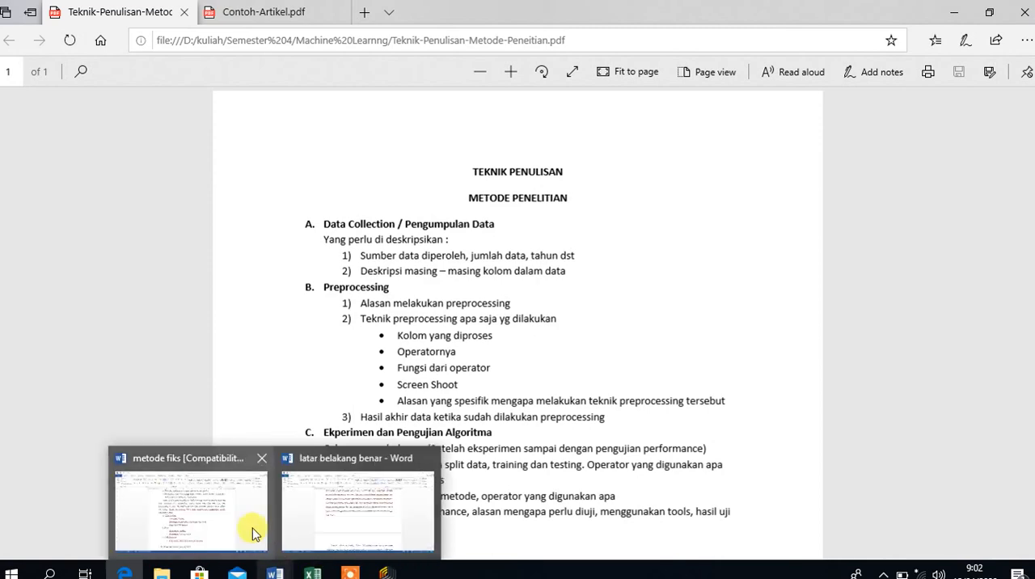
left_click(254, 524)
left_click(435, 482)
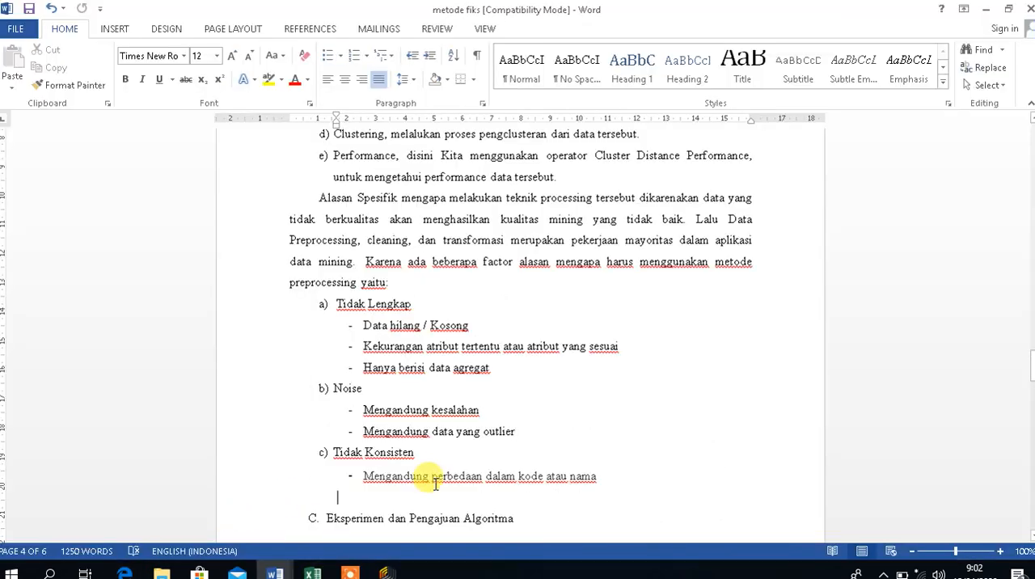
scroll(435, 482, "down", 6)
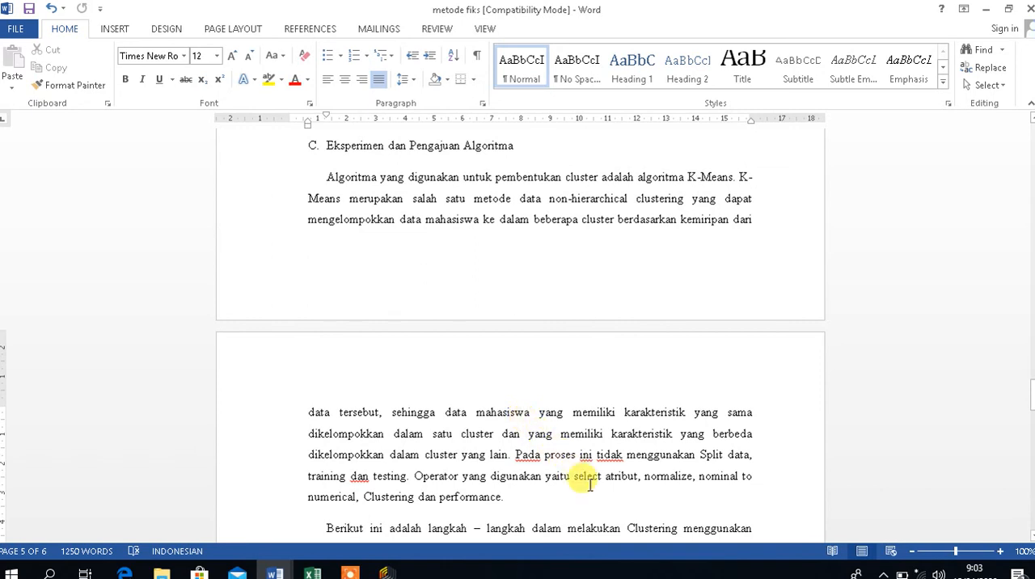
left_click(544, 473)
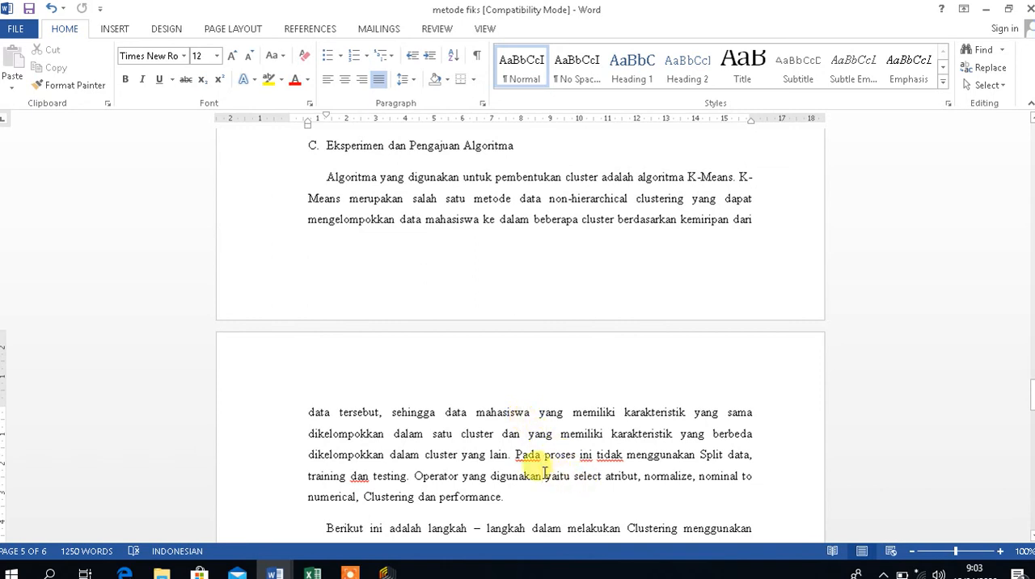
Examine the introduction to the K-Means clustering steps, starting with Import Data in item a and Select Atribut in item b.
key("Down")
key("Down")
key("Down")
key("Down")
key("Down")
key("Down")
key("Down")
key("Down")
key("Down")
key("Down")
key("Down")
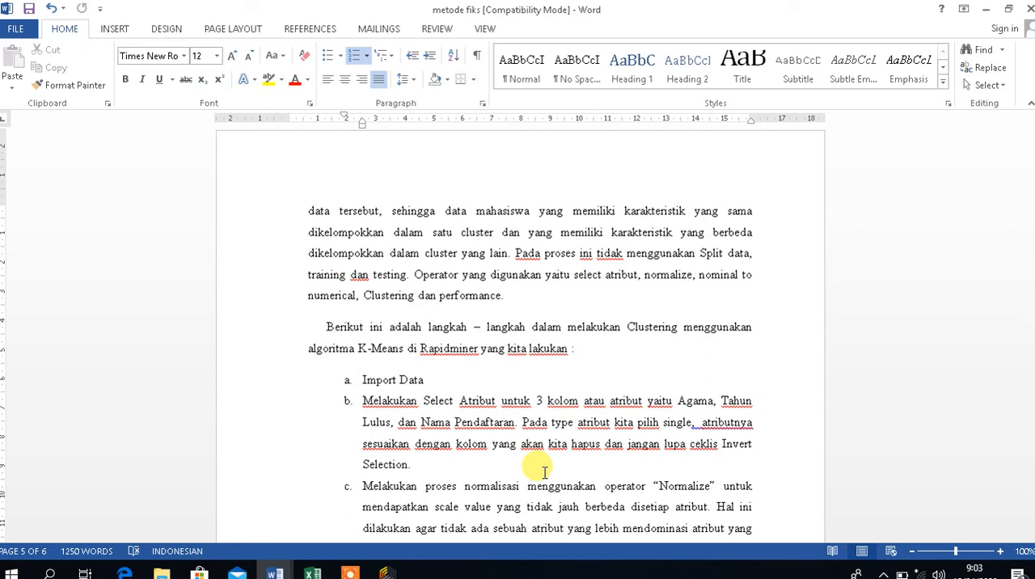
left_click(579, 380)
key("Down")
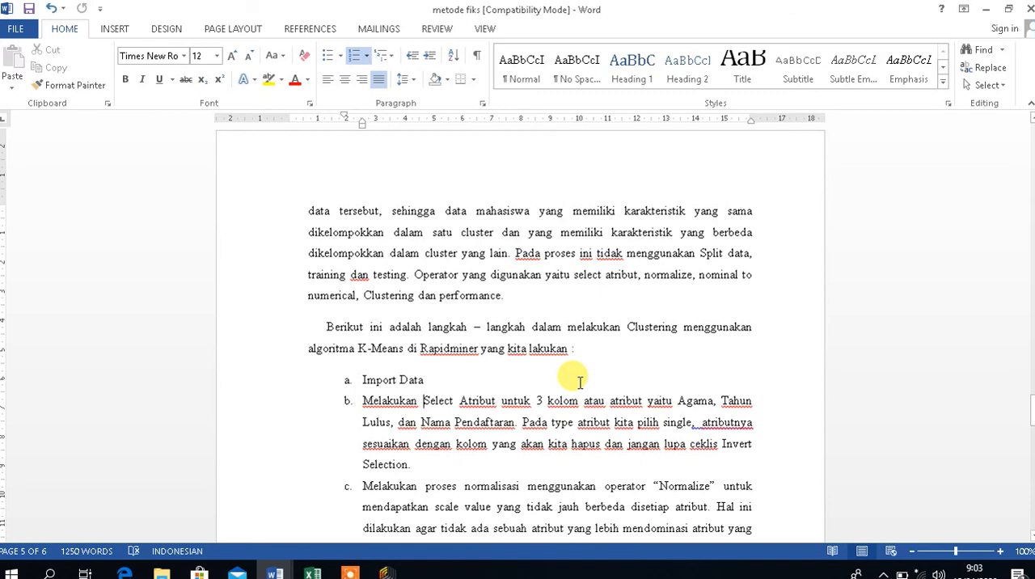
Examine the Select Atribut, Normalize and Nominal to Numerical settings described in items b to d of the clustering steps.
key("Down")
key("Down")
key("Down")
key("Down")
key("Down")
key("Down")
key("Down")
key("Down")
key("Down")
key("Down")
key("Down")
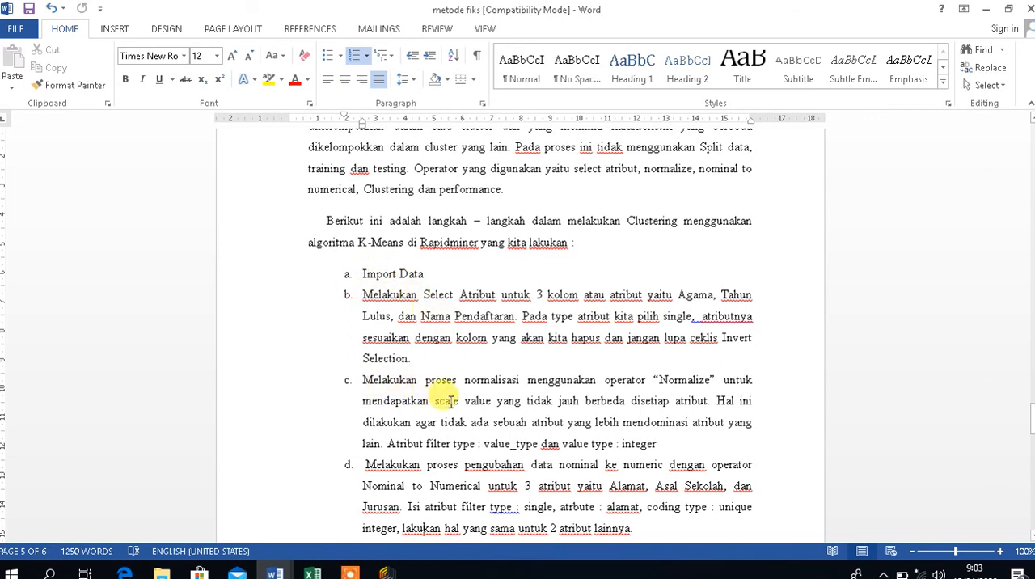
double_click(382, 465)
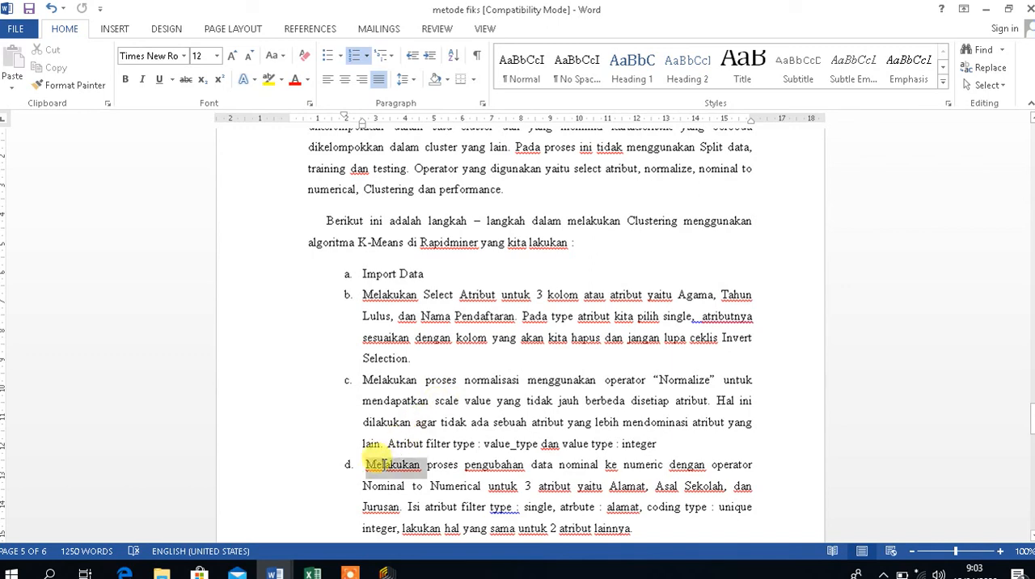
left_click(382, 465)
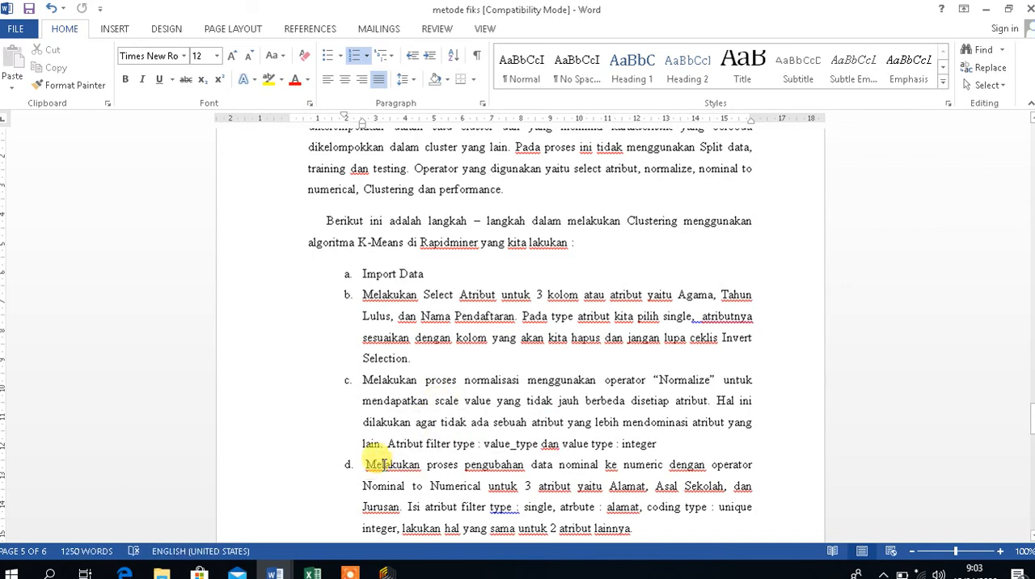
Examine the k-means and Cluster Distance Performance operators in items e and f, along with the RapidMiner process and result screenshots.
key("Down")
key("Down")
key("Down")
key("Down")
key("Down")
key("Down")
key("Down")
key("Down")
key("Down")
key("Down")
key("Up")
key("Up")
key("Up")
key("Up")
key("Up")
key("Up")
key("Up")
key("Up")
key("Up")
key("Up")
key("Up")
key("Up")
key("Up")
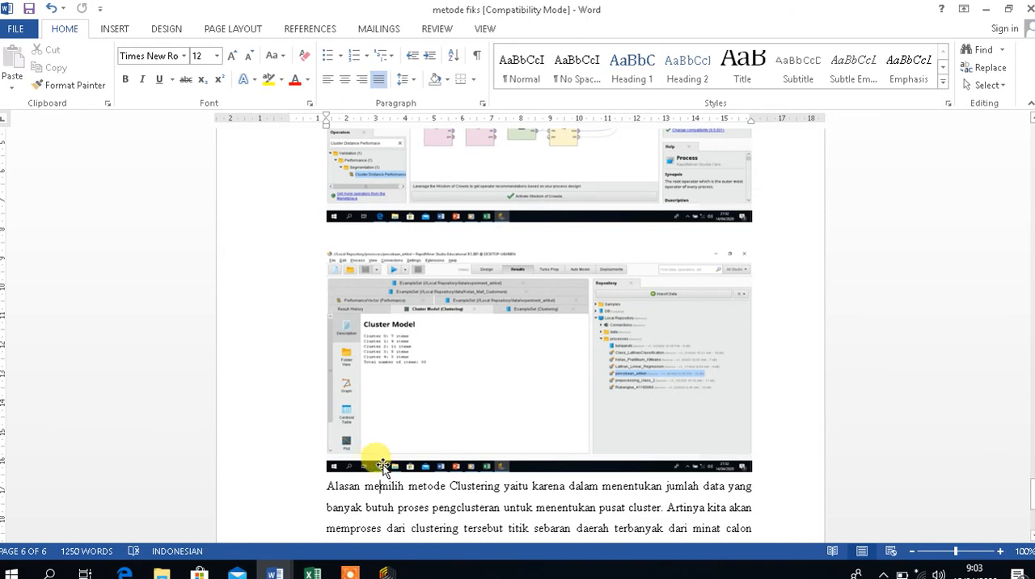
key("Up")
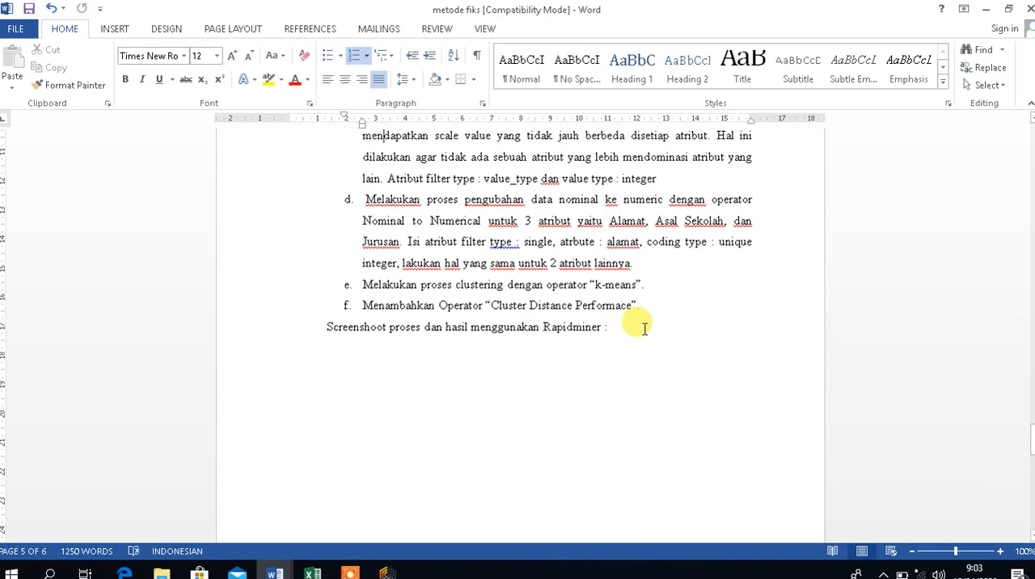
key("Down")
key("Down")
key("Down")
key("Down")
key("Down")
key("Down")
key("Down")
key("Down")
key("Down")
key("Down")
key("Down")
key("Down")
key("Down")
key("Down")
key("Down")
key("Up")
key("Up")
key("Up")
key("Up")
key("Up")
key("Up")
key("Up")
key("Up")
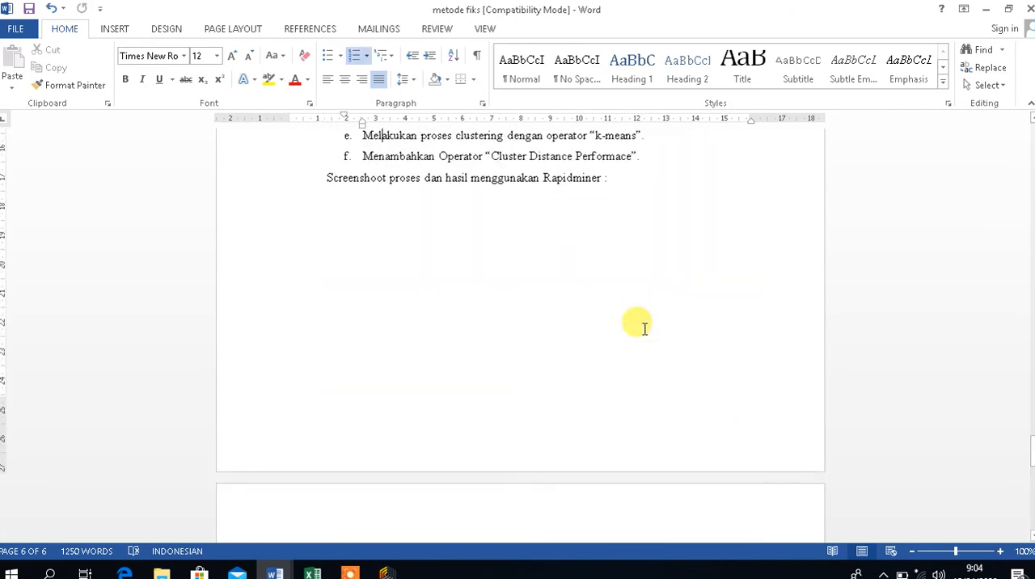
Examine the Cluster Model screenshot on page 6 and the closing paragraph on the reason for choosing the Clustering method.
key("Down")
key("Down")
key("Down")
key("Down")
key("Down")
key("Down")
key("Down")
key("Down")
key("Down")
key("Up")
key("Up")
key("Up")
key("Up")
key("Up")
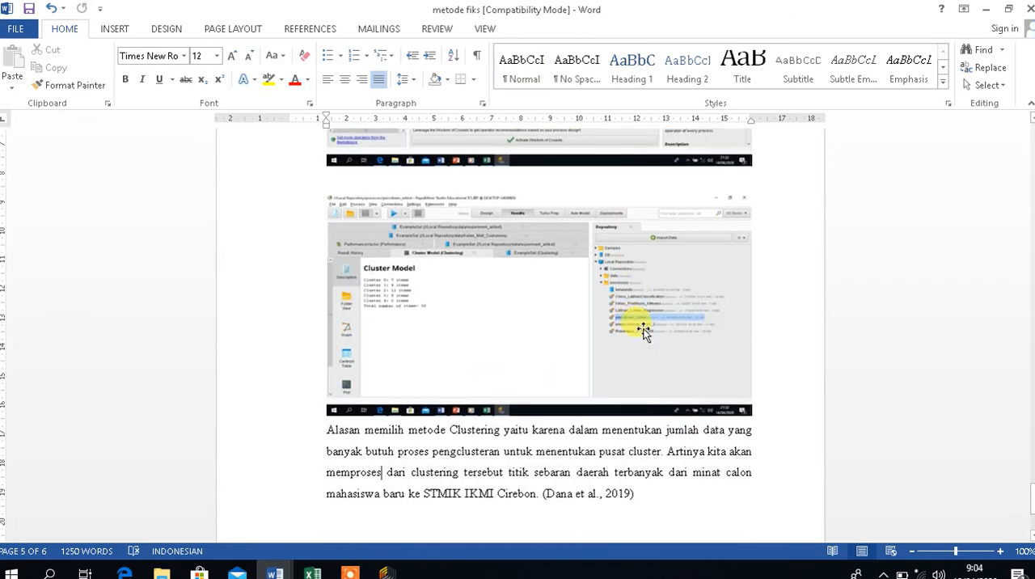
key("Up")
key("Down")
key("Down")
key("Down")
key("Down")
key("Down")
key("Down")
key("Down")
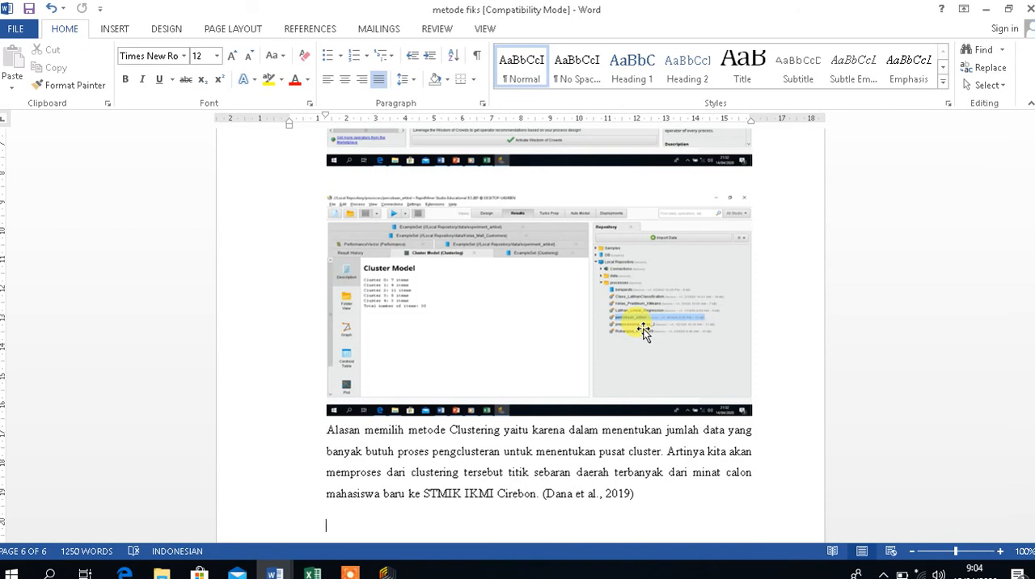
Examine the source citation at the end of the closing paragraph on page 6.
left_click_drag(637, 494, 533, 502)
left_click(643, 496)
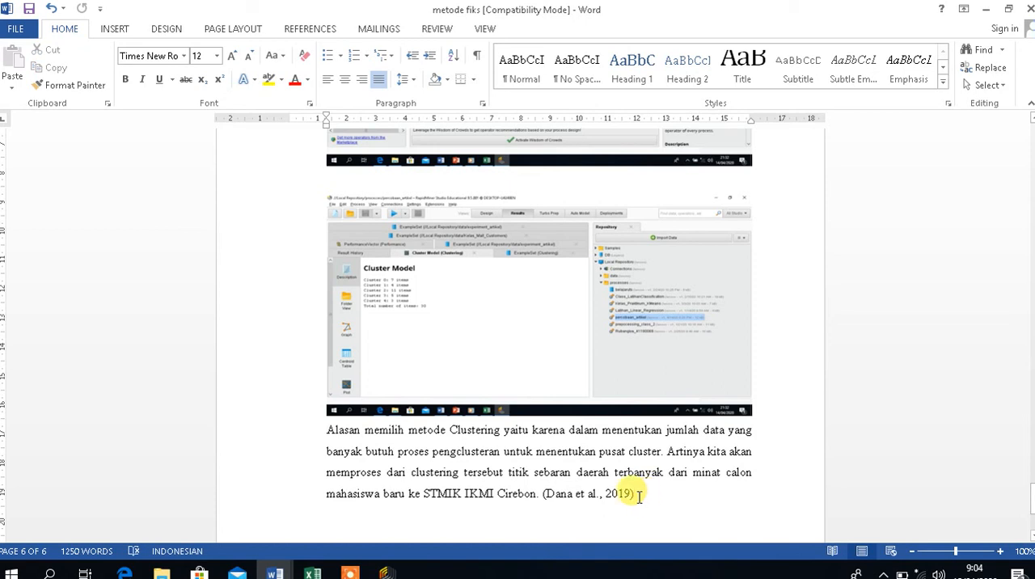
left_click_drag(639, 495, 546, 501)
left_click(631, 500)
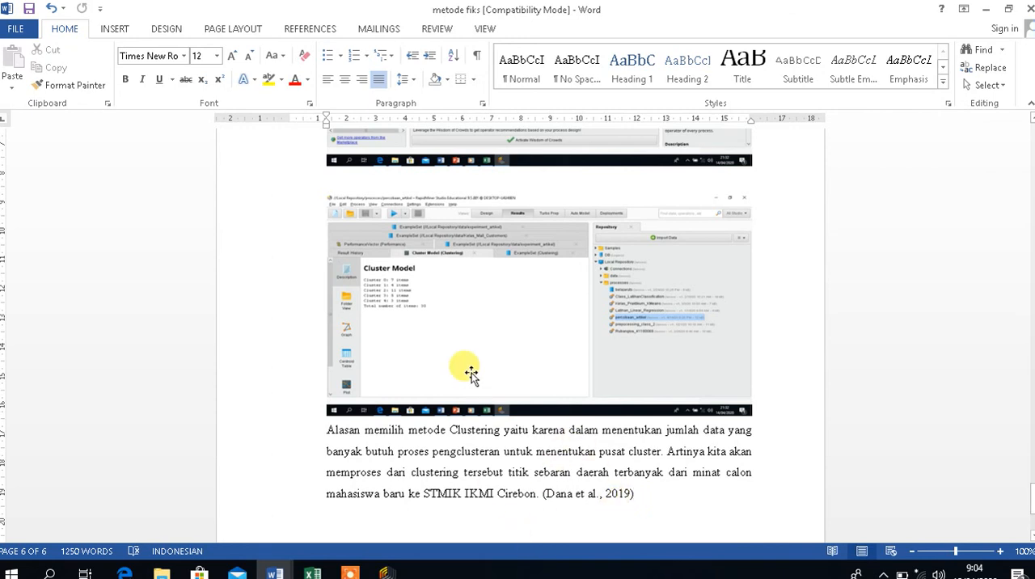
left_click(997, 7)
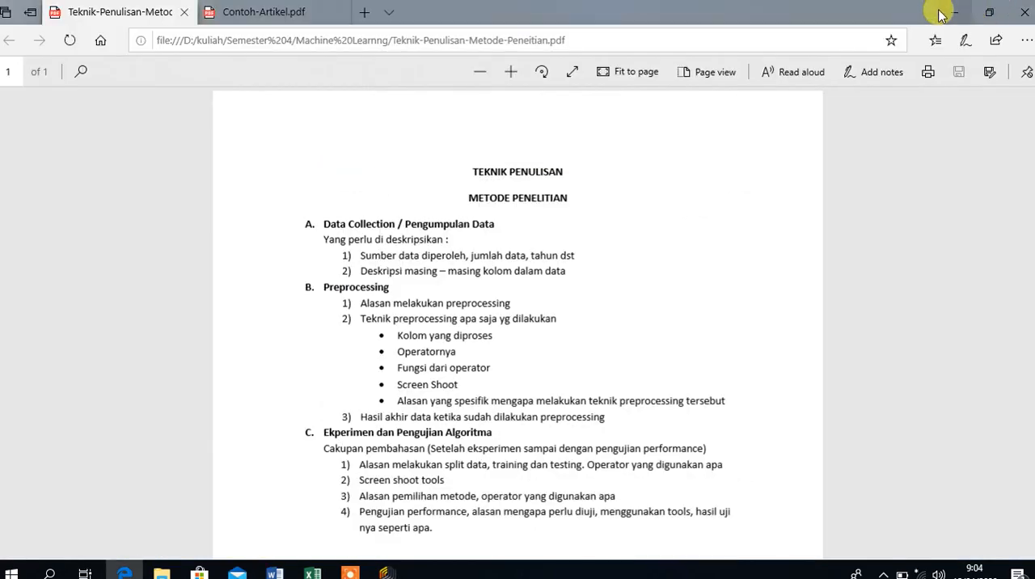
left_click(938, 12)
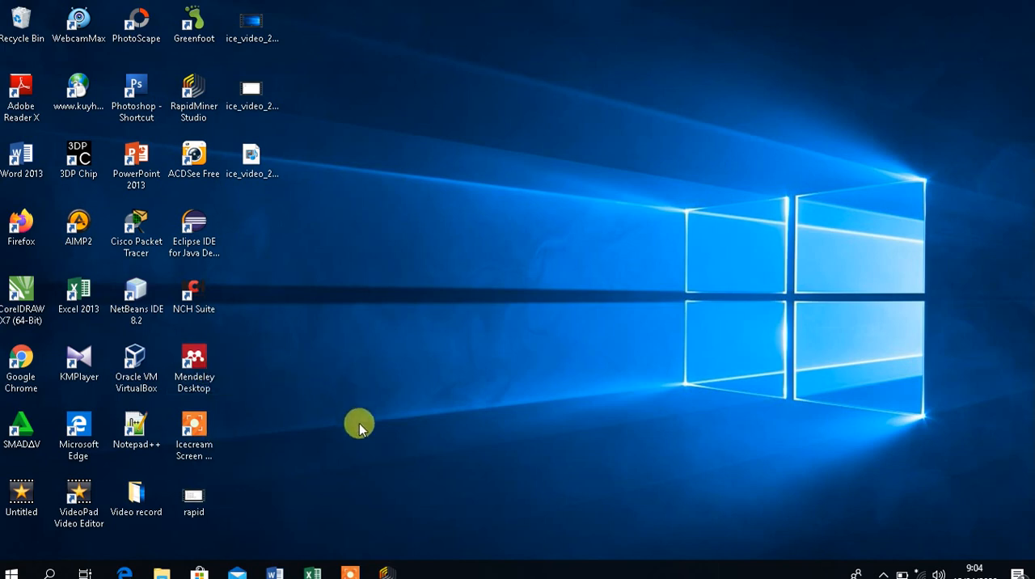
mouse_move(275, 571)
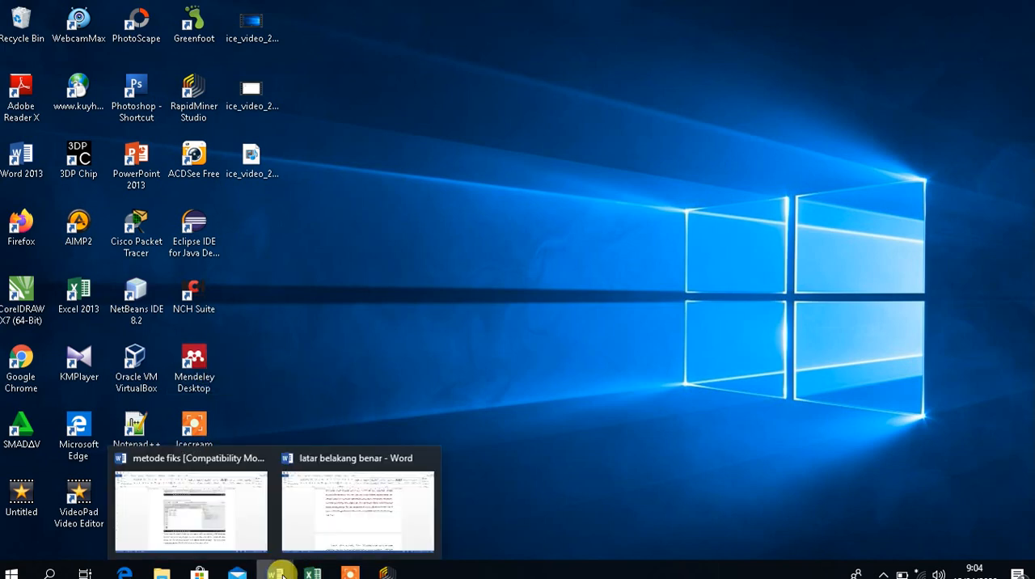
left_click(213, 525)
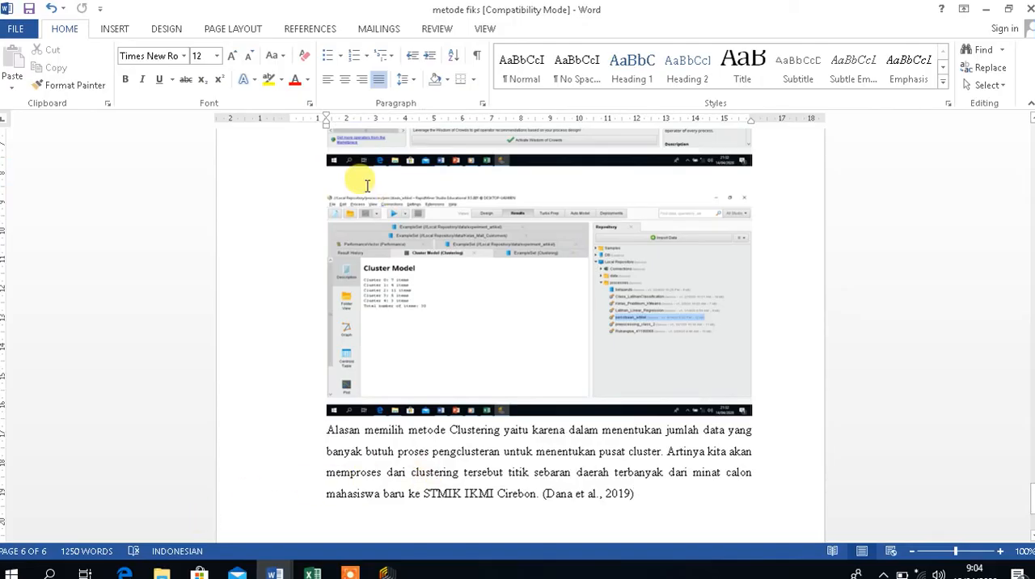
Look at the Mendeley citation and bibliography tools, and go back to the METODE PENELITIAN heading near the document's start.
left_click(233, 30)
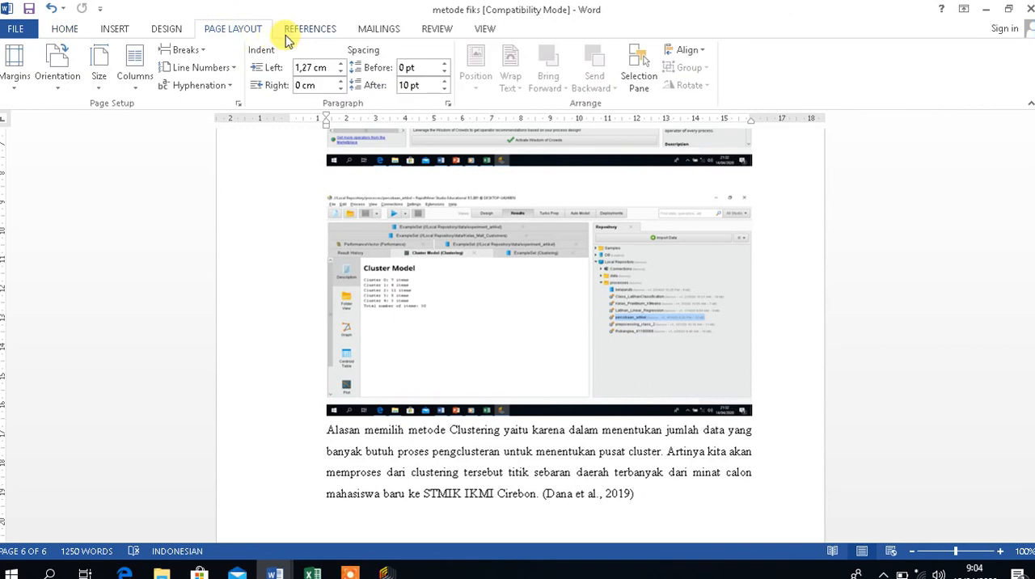
left_click(311, 30)
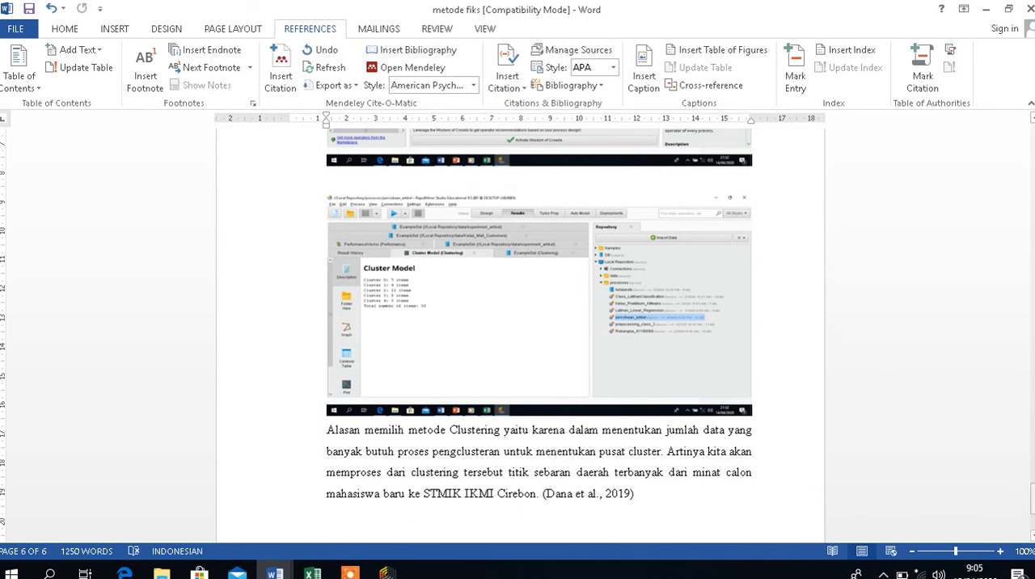
left_click_drag(1033, 498, 1029, 151)
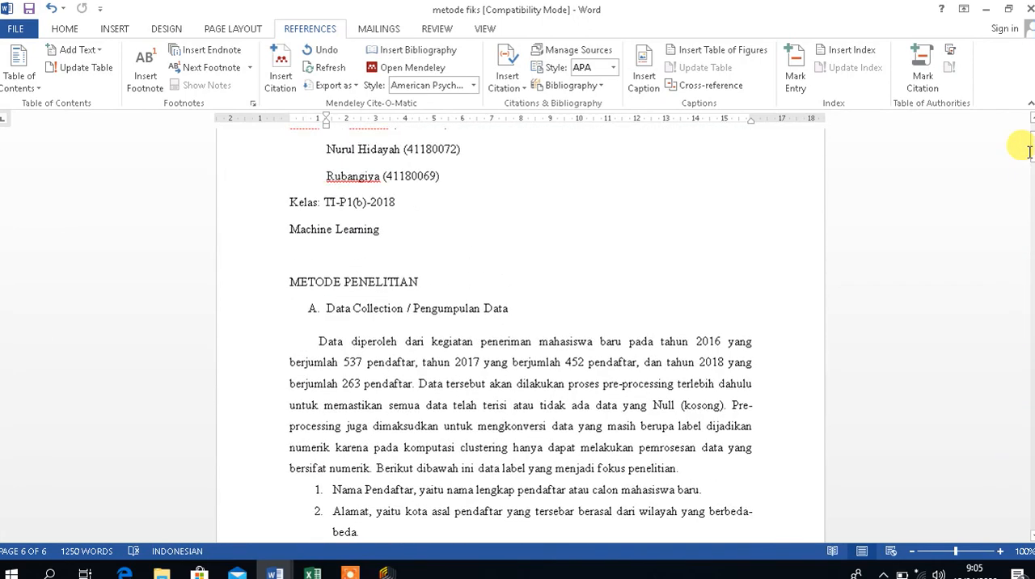